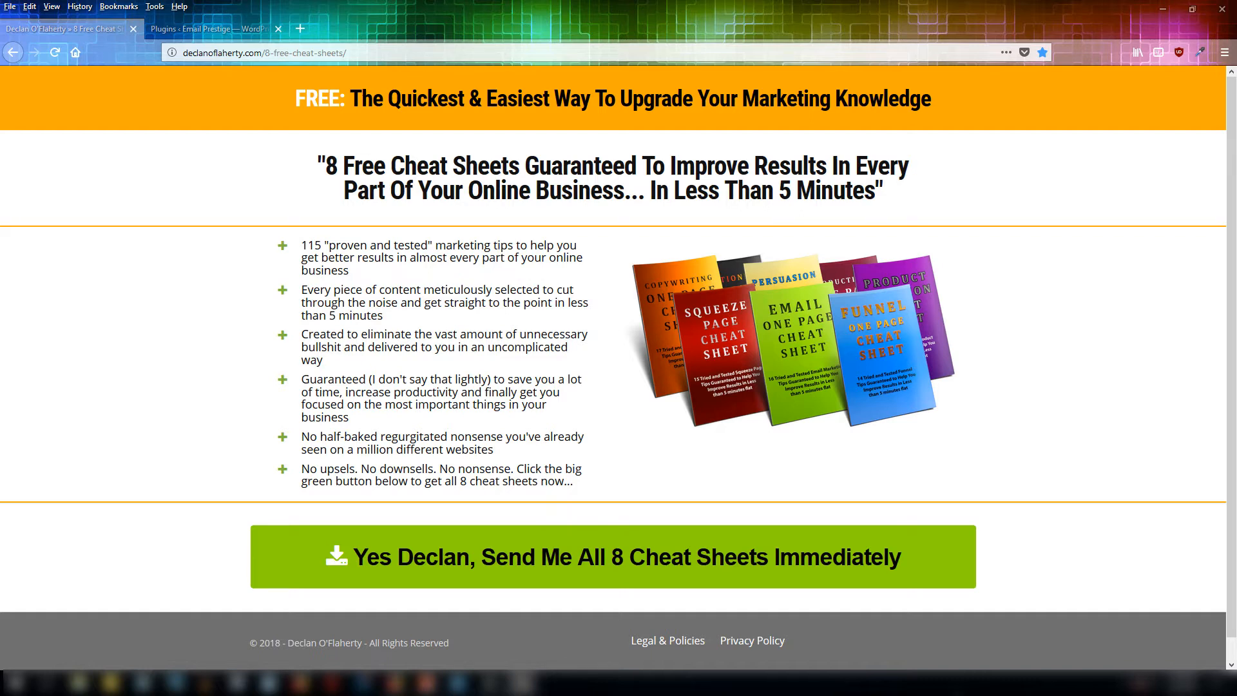
# Review the installed Beaver Builder and Blank Slate plugins in the WordPress plugins list.
pyautogui.click(230, 24)
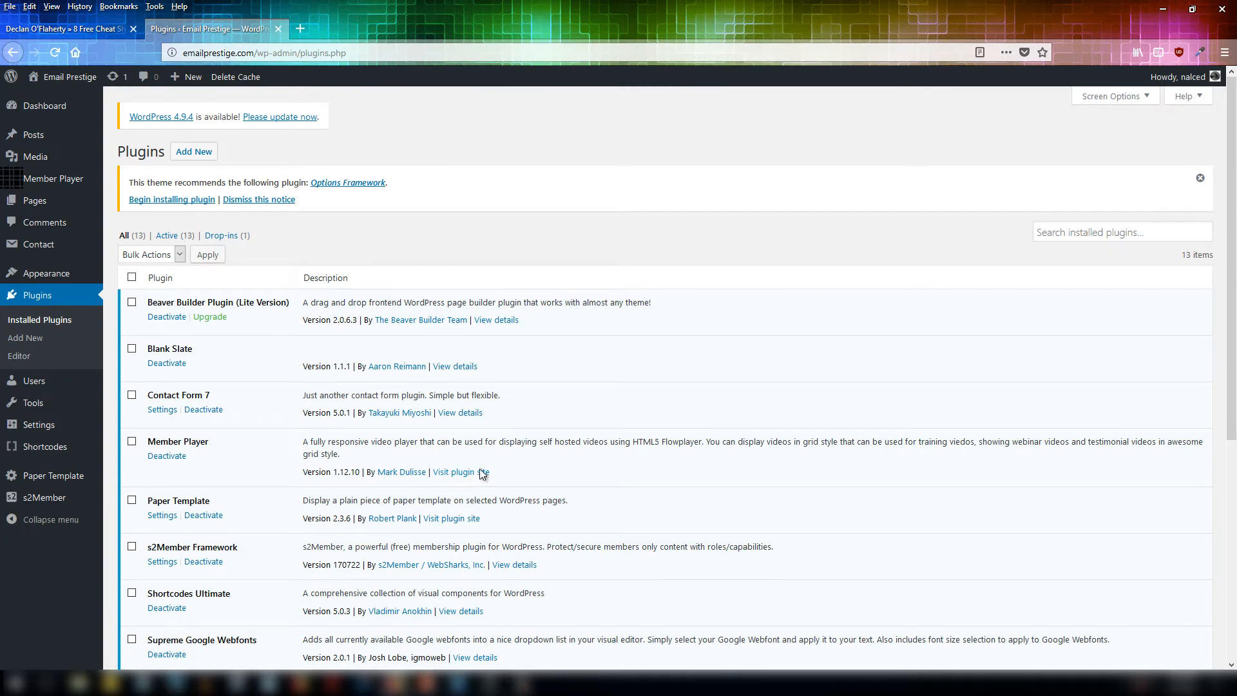
pyautogui.scroll(-1, 261, 351)
pyautogui.scroll(-2, 264, 356)
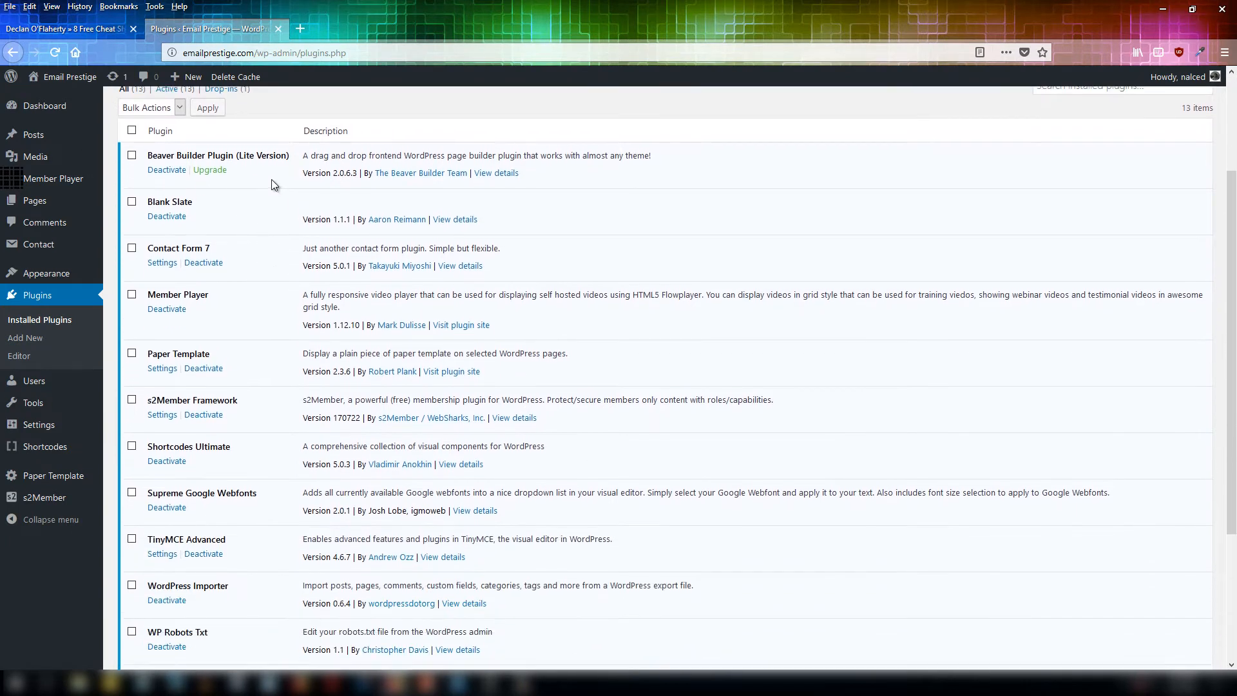
pyautogui.moveTo(215, 156); pyautogui.dragTo(293, 168)
pyautogui.click(276, 170)
pyautogui.moveTo(148, 203); pyautogui.dragTo(193, 203)
pyautogui.click(172, 208)
pyautogui.scroll(3, 451, 352)
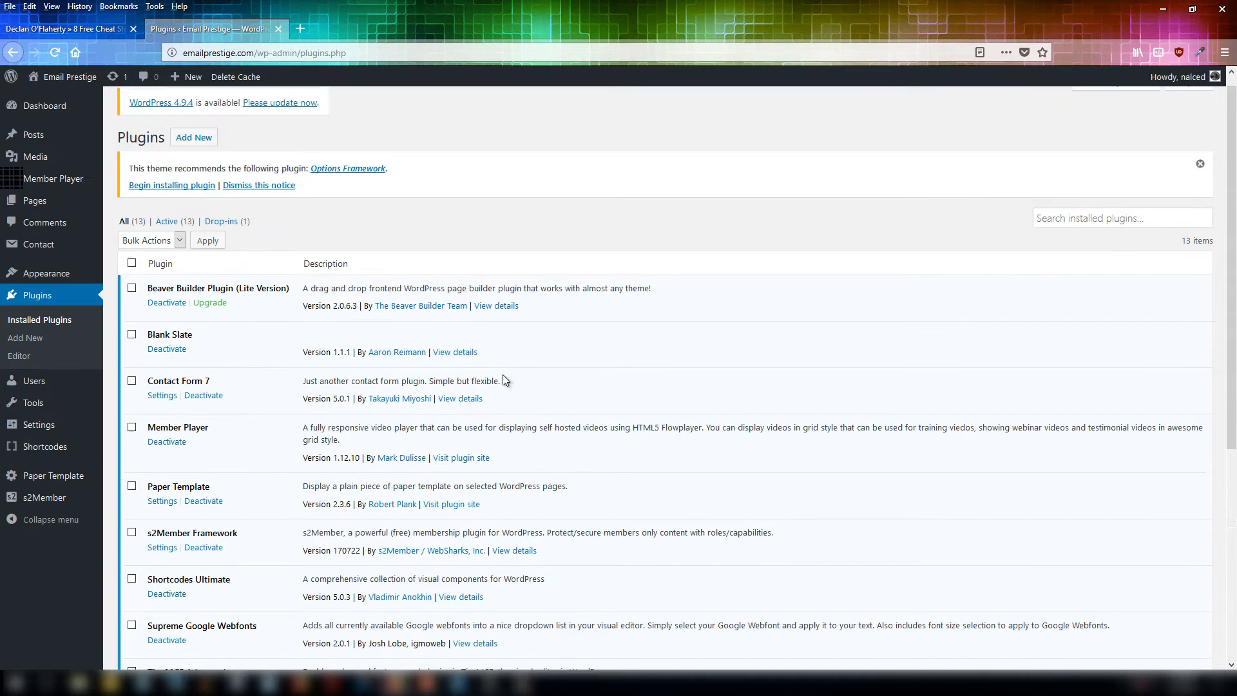
# Search the plugin directory for beaver and then for blank.
pyautogui.click(194, 151)
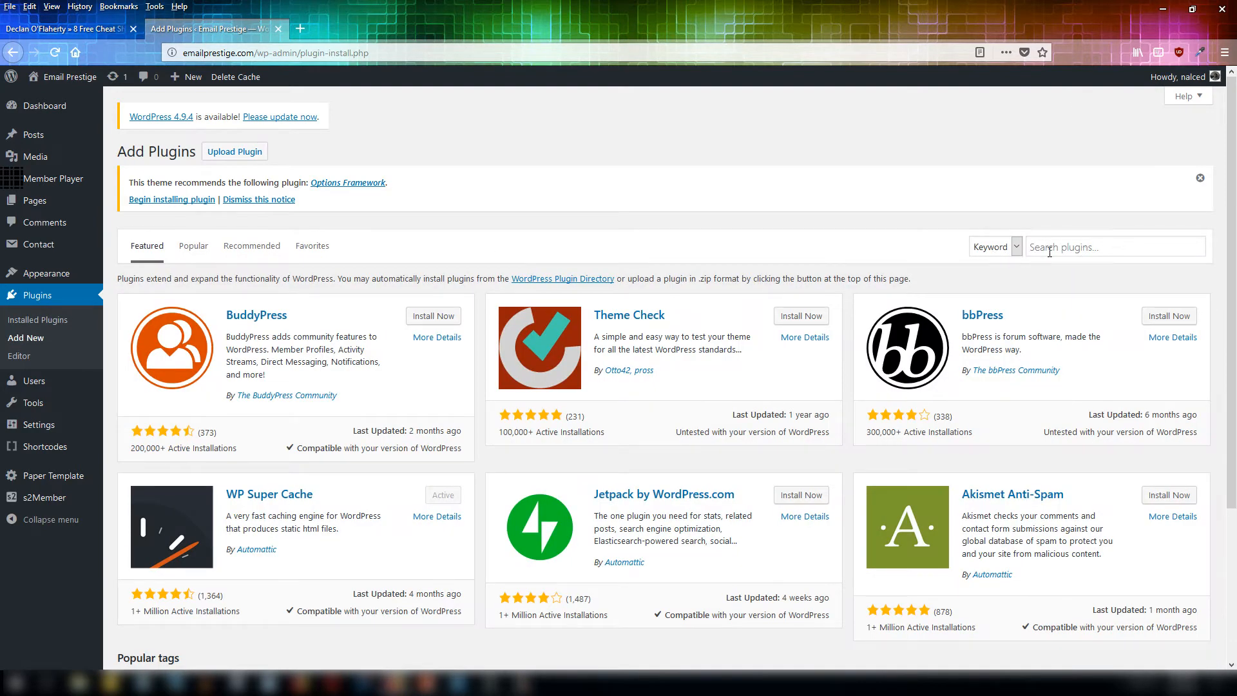
pyautogui.click(1072, 248)
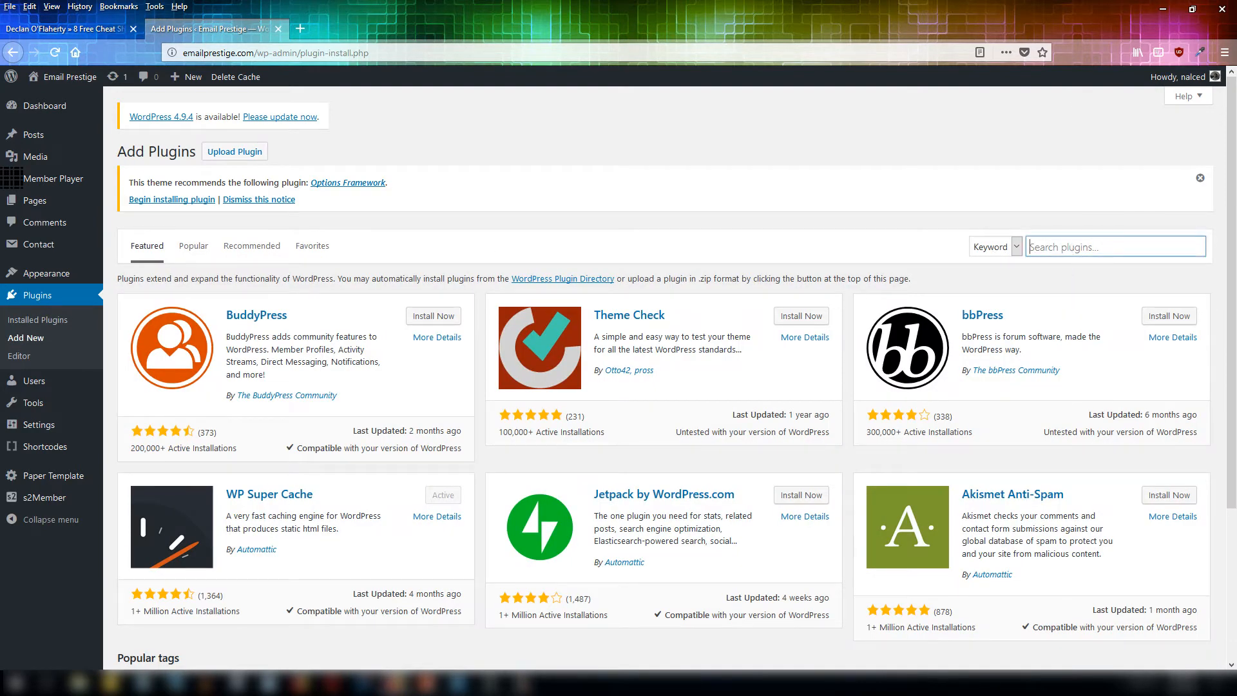
pyautogui.write('beaver')
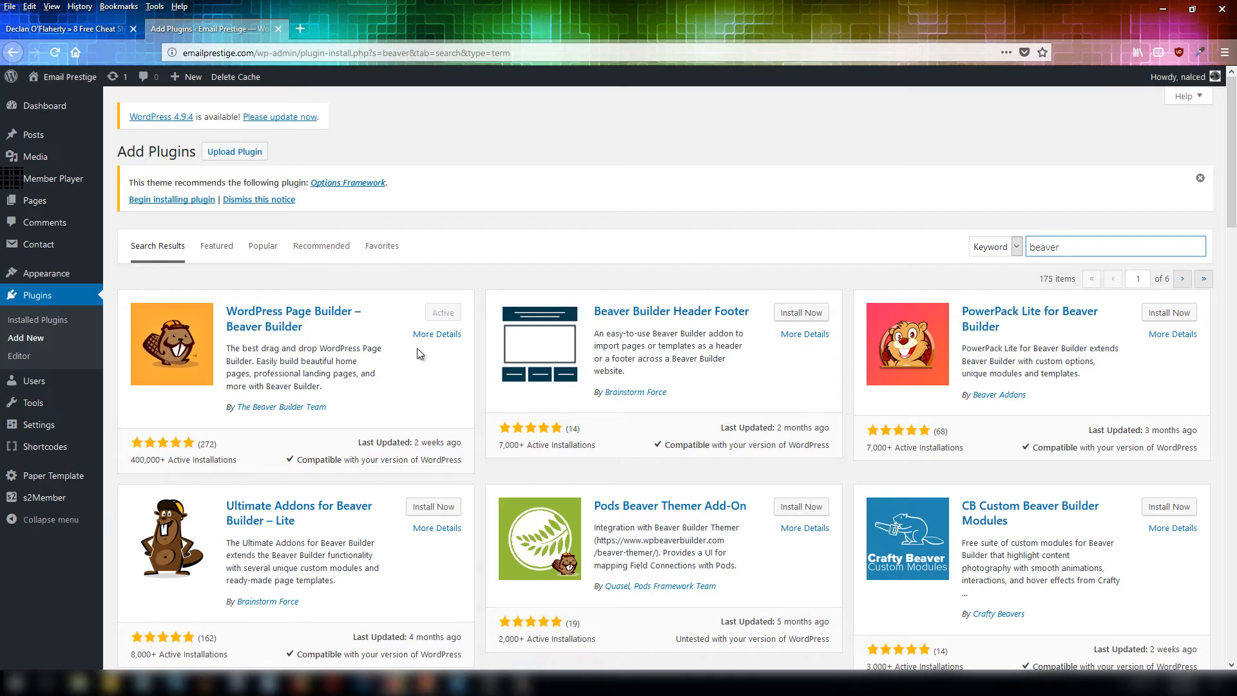
pyautogui.moveTo(1064, 247); pyautogui.dragTo(1026, 266)
pyautogui.write('blank')
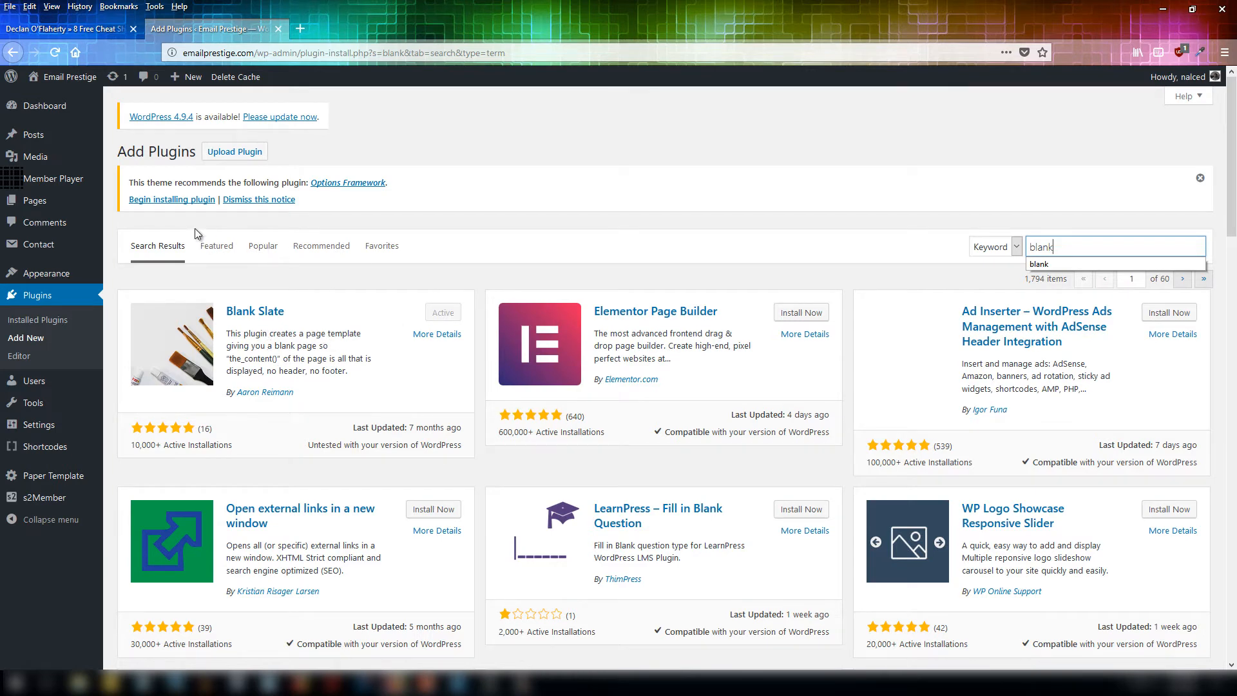
# Return to the installed plugins list and point out the Beaver Builder and Blank Slate entries.
pyautogui.click(58, 286)
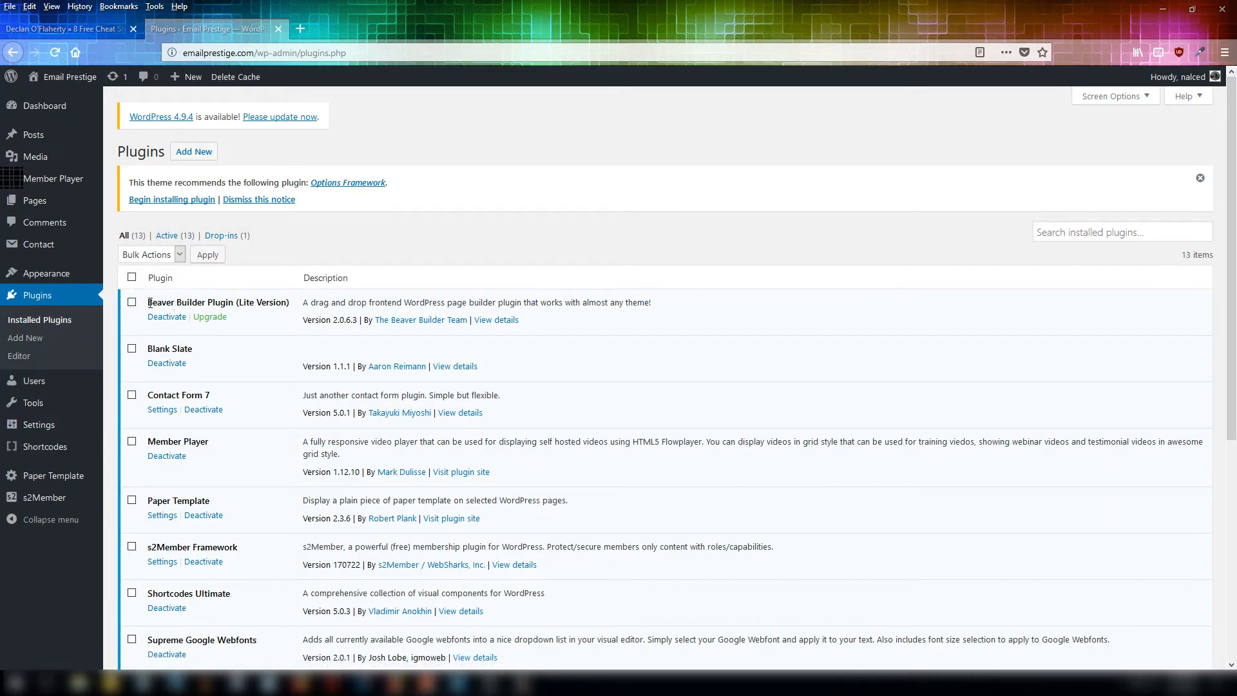
pyautogui.moveTo(148, 302); pyautogui.dragTo(276, 334)
pyautogui.click(276, 334)
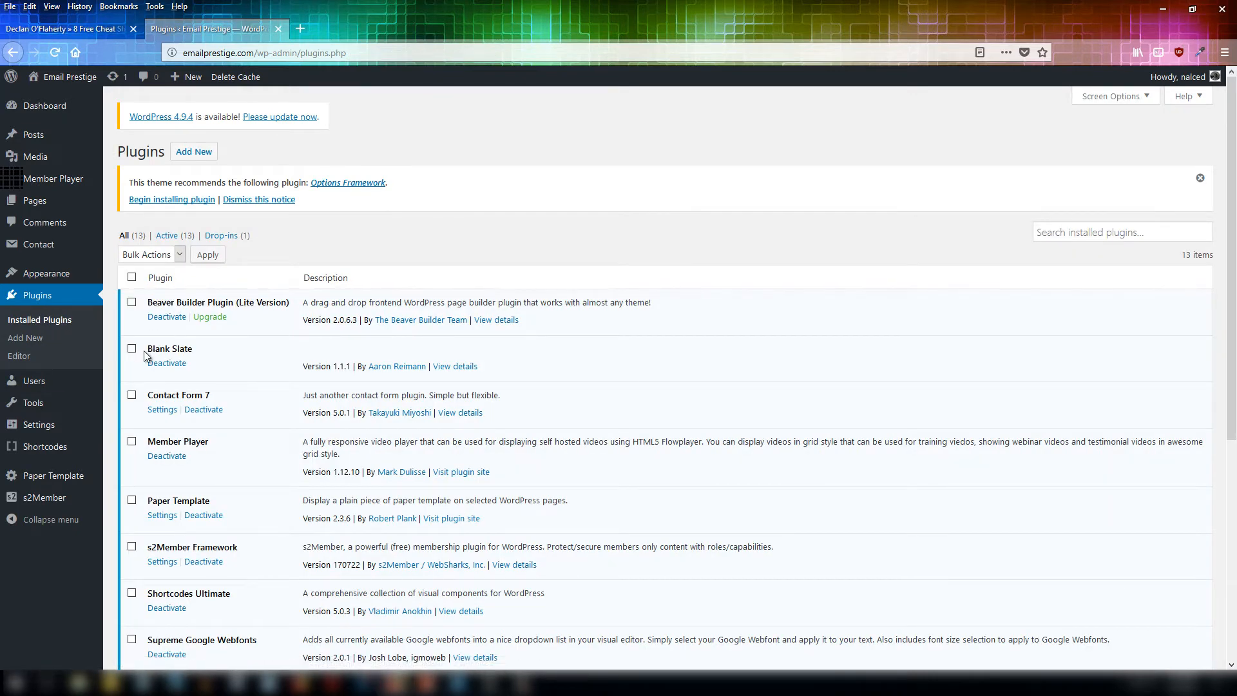
pyautogui.moveTo(153, 349); pyautogui.dragTo(202, 347)
pyautogui.moveTo(154, 302); pyautogui.dragTo(236, 304)
pyautogui.click(245, 335)
# Create a new page titled gfdgfdgfd.
pyautogui.moveTo(189, 78)
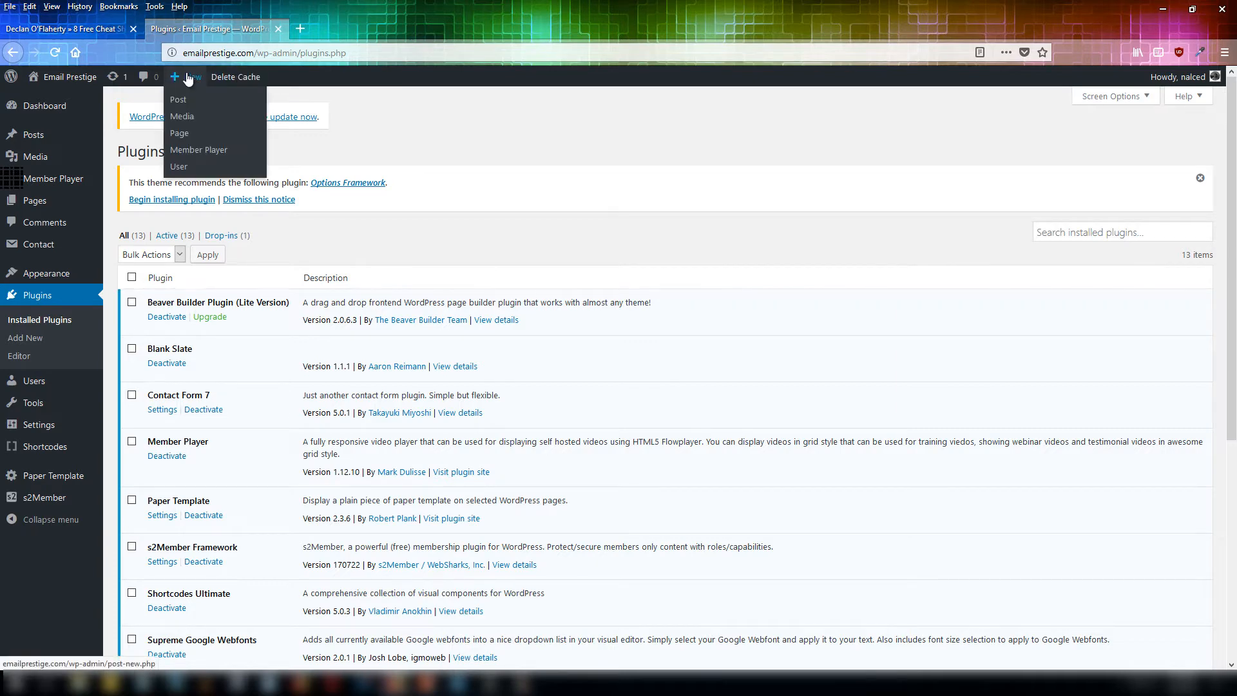
pyautogui.click(187, 139)
pyautogui.write('gfdgfdgfd')
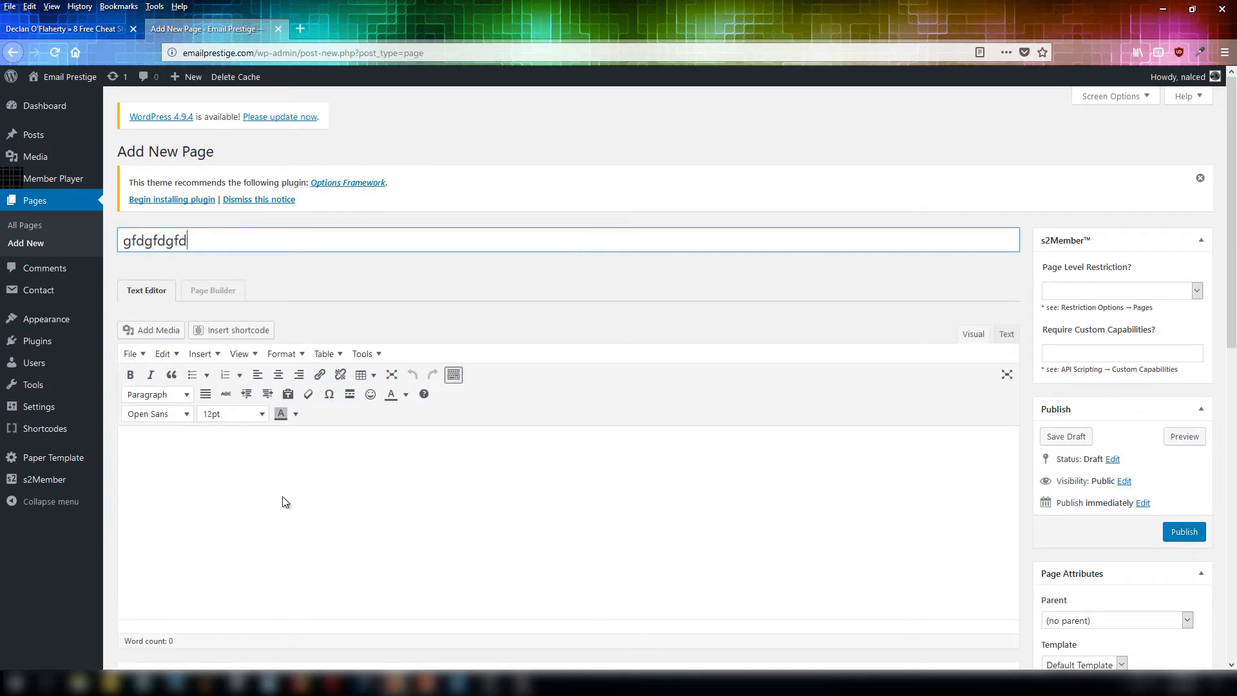
pyautogui.click(273, 492)
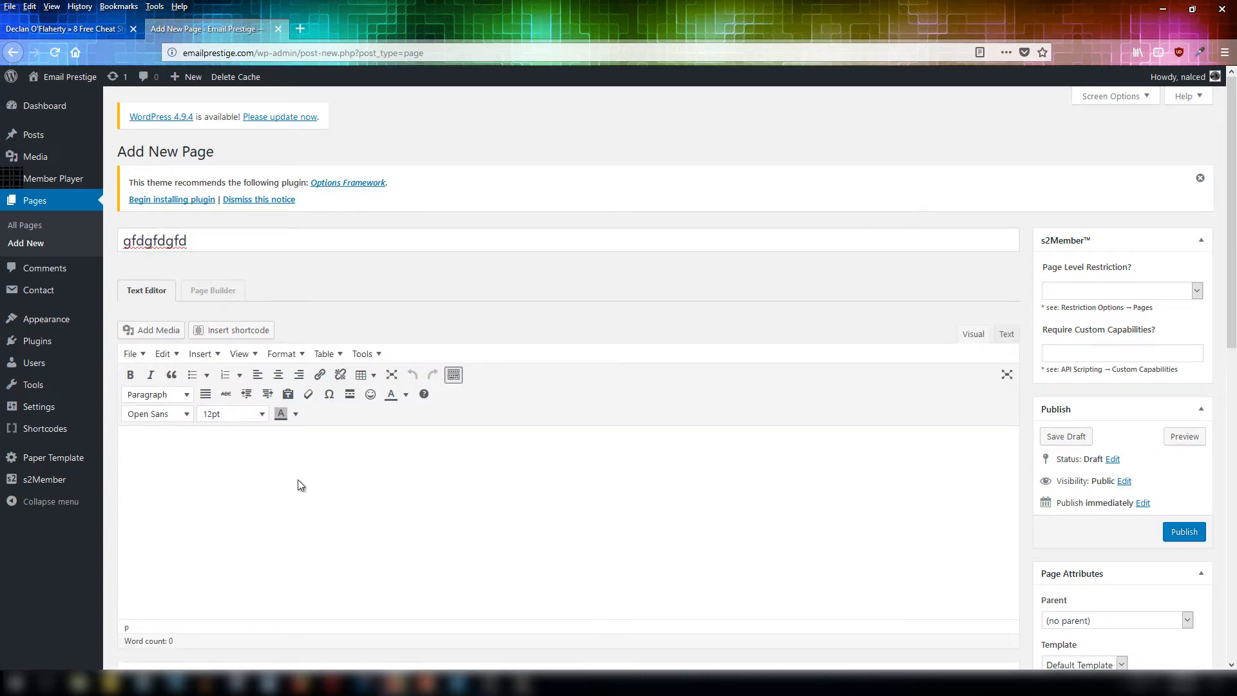
# Set the page template to Blank Slate and save the page as a draft.
pyautogui.scroll(-3, 928, 645)
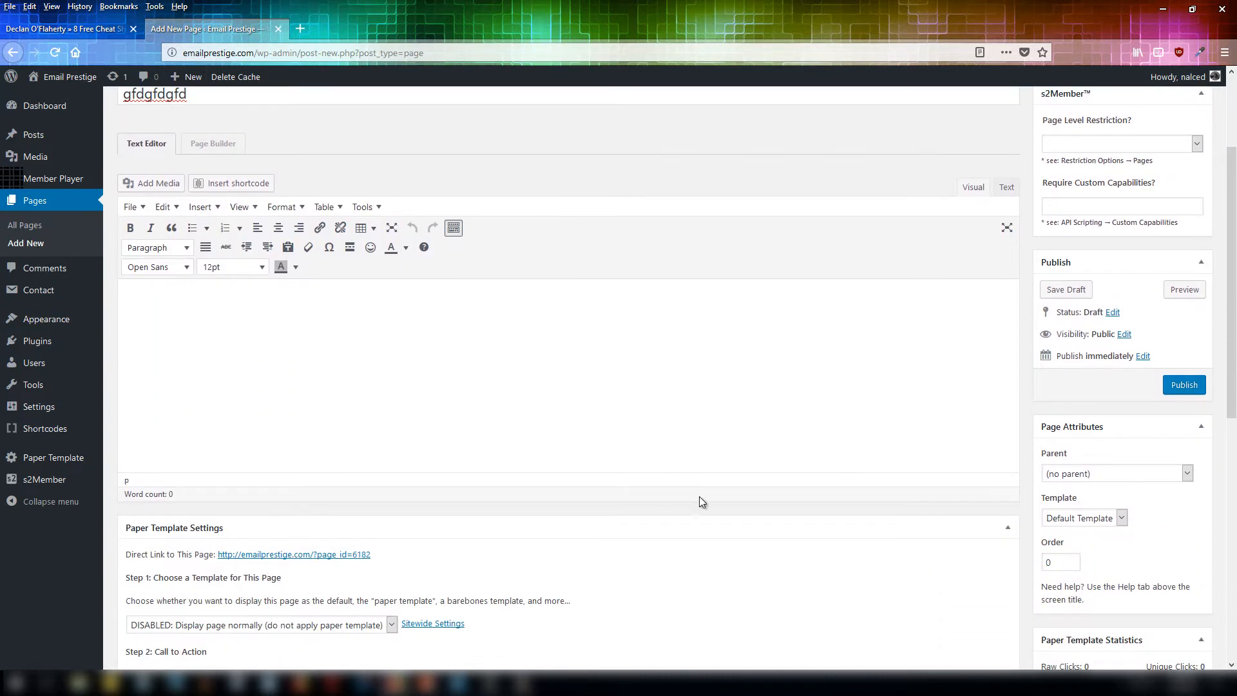
pyautogui.scroll(3, 1103, 384)
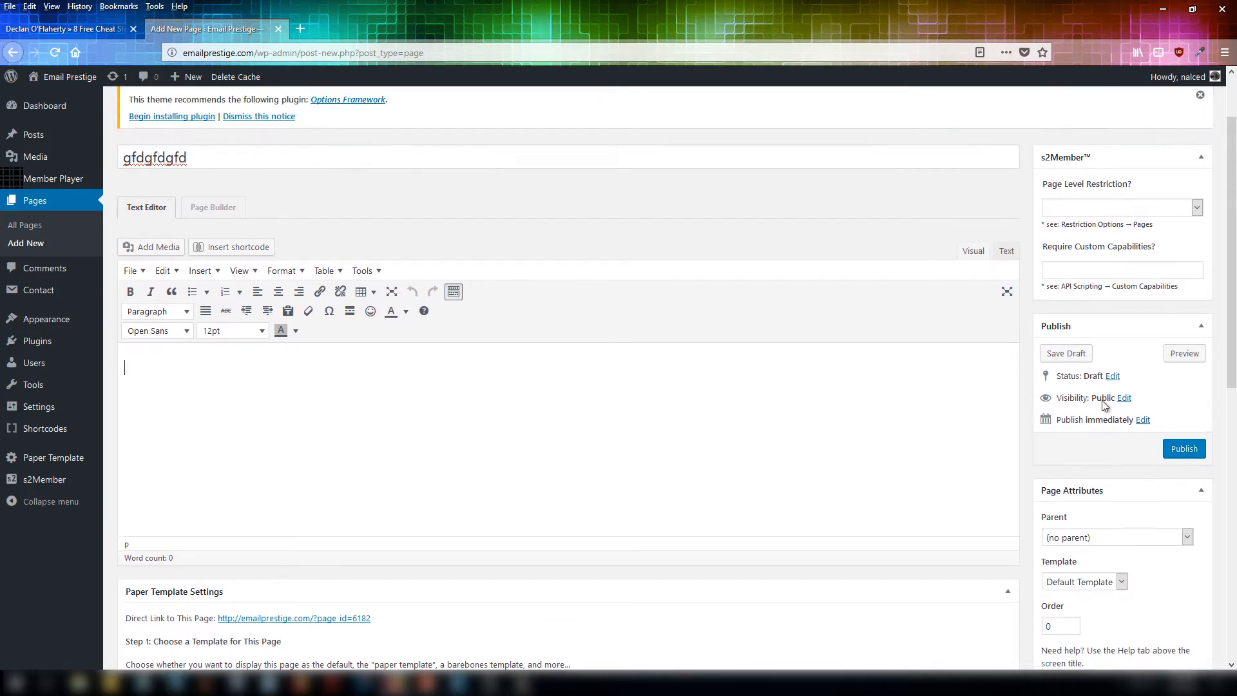
pyautogui.scroll(-5, 1121, 435)
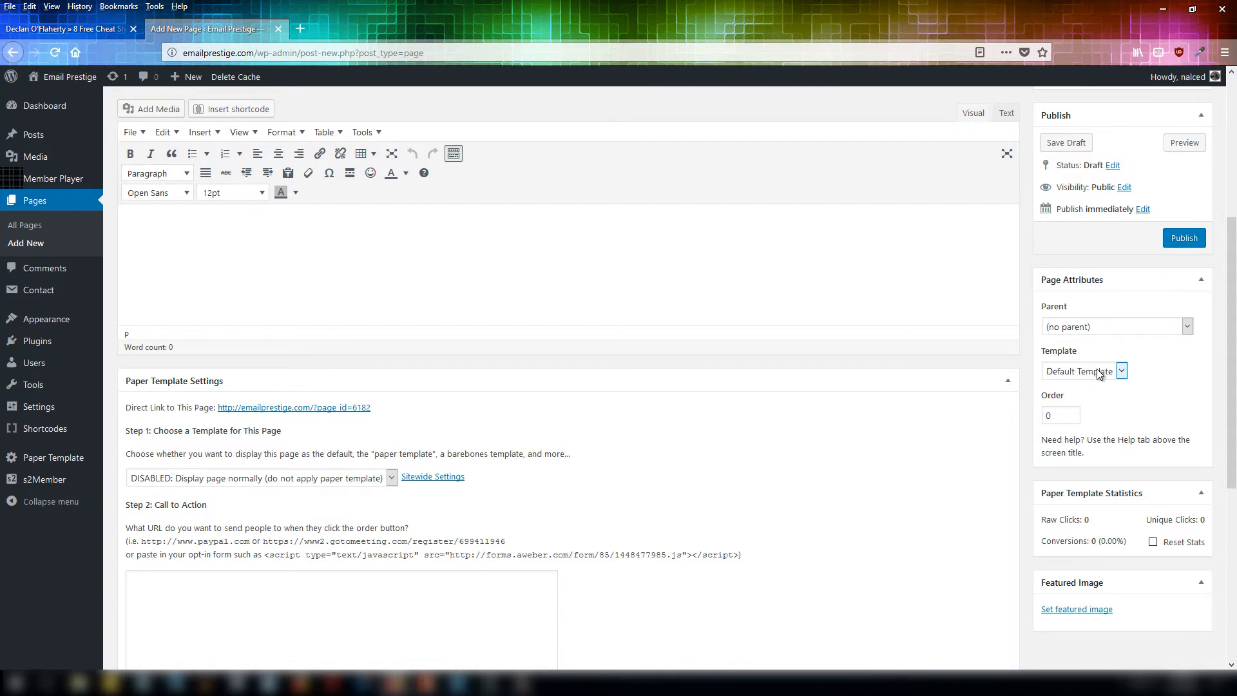
pyautogui.click(1078, 371)
pyautogui.click(1068, 403)
pyautogui.scroll(2, 1097, 392)
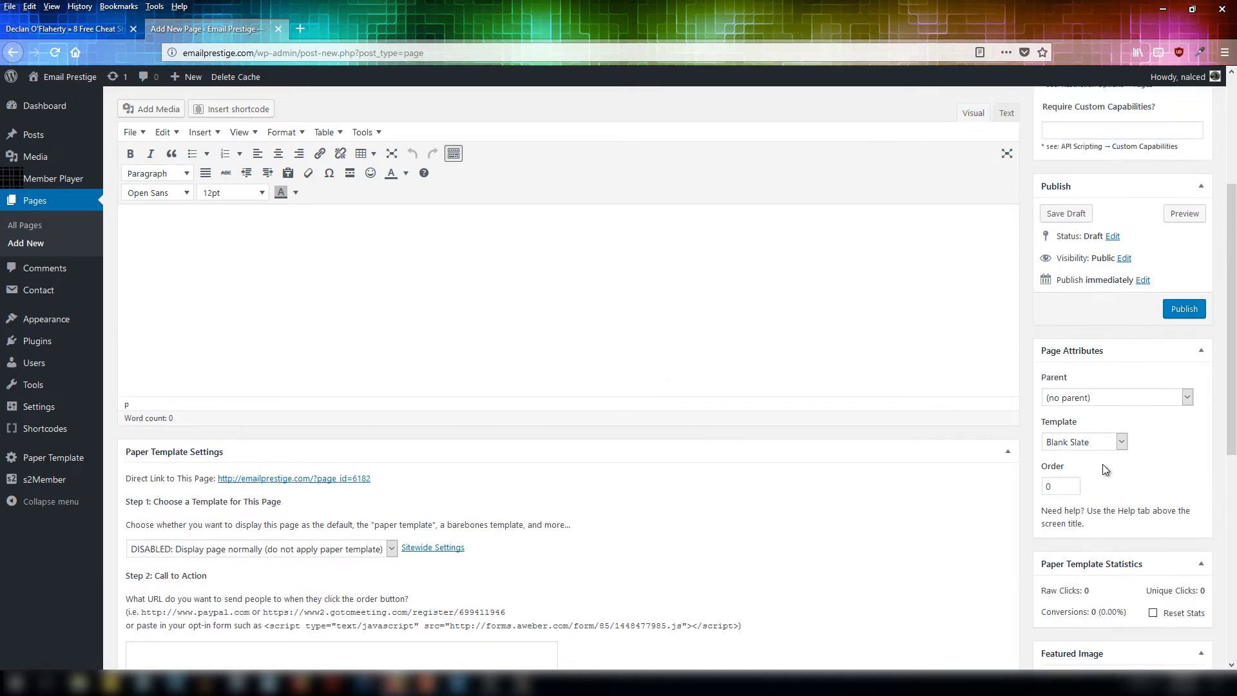
pyautogui.click(1069, 290)
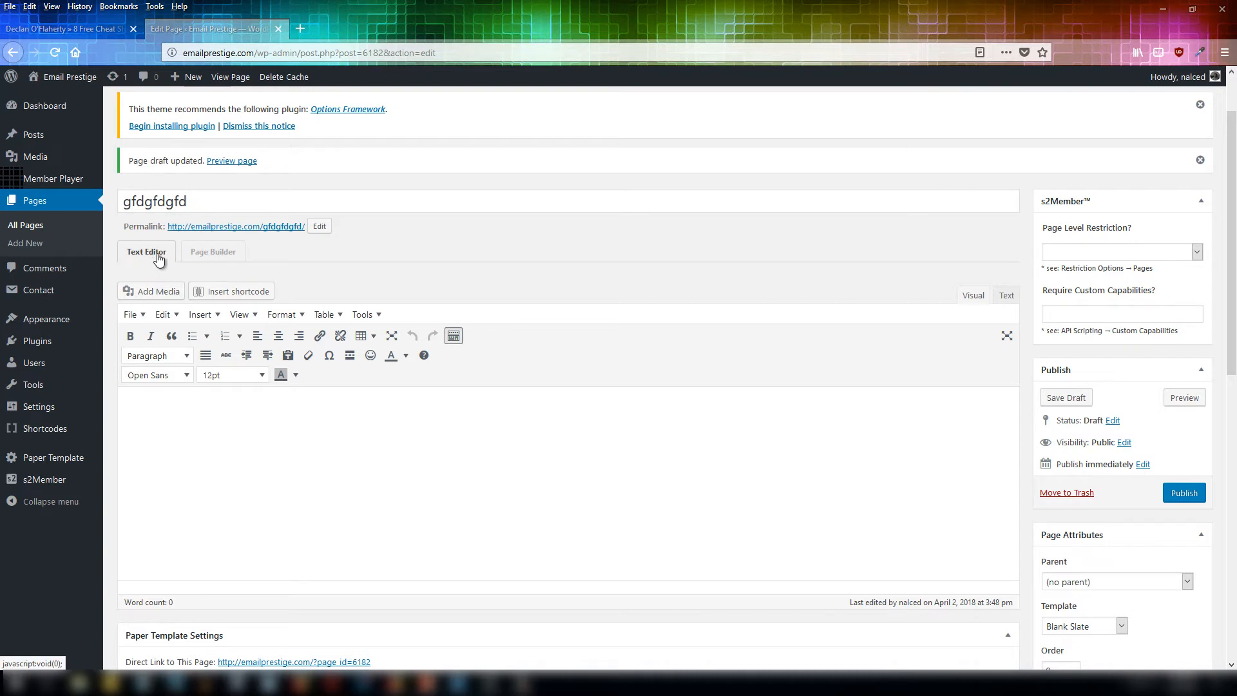
# Open the page in Page Builder and add a 1 Column row to the empty layout.
pyautogui.click(225, 255)
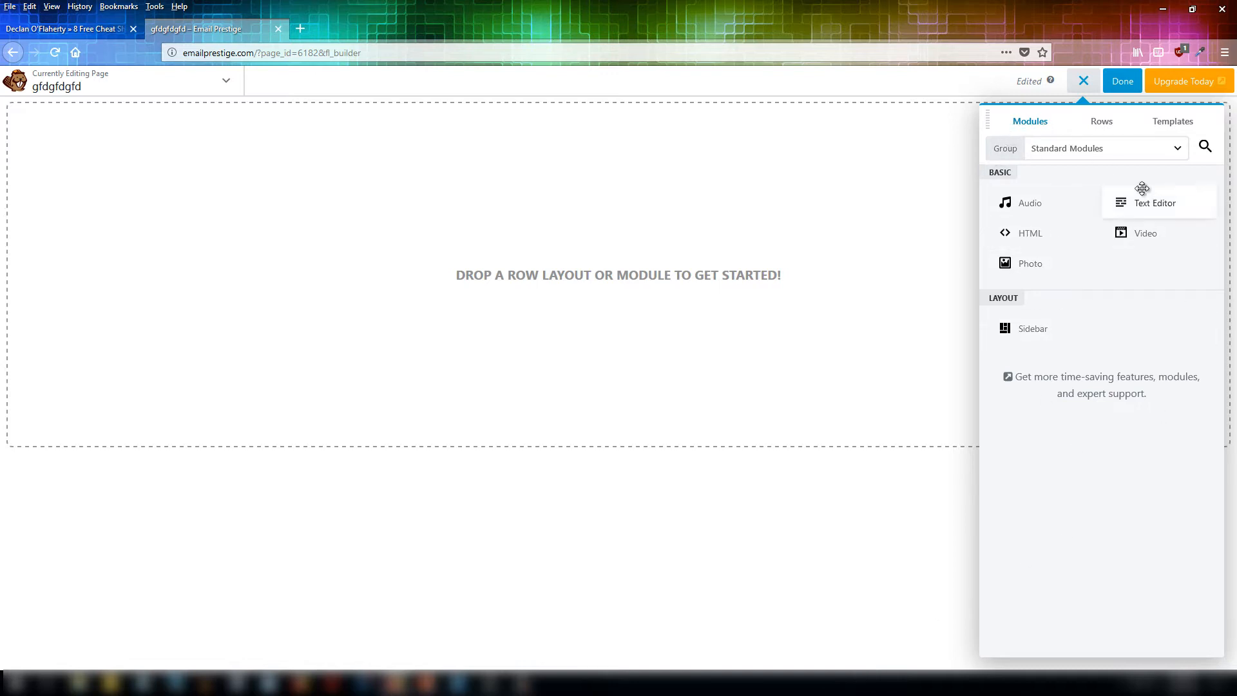
pyautogui.click(1099, 126)
pyautogui.click(1031, 125)
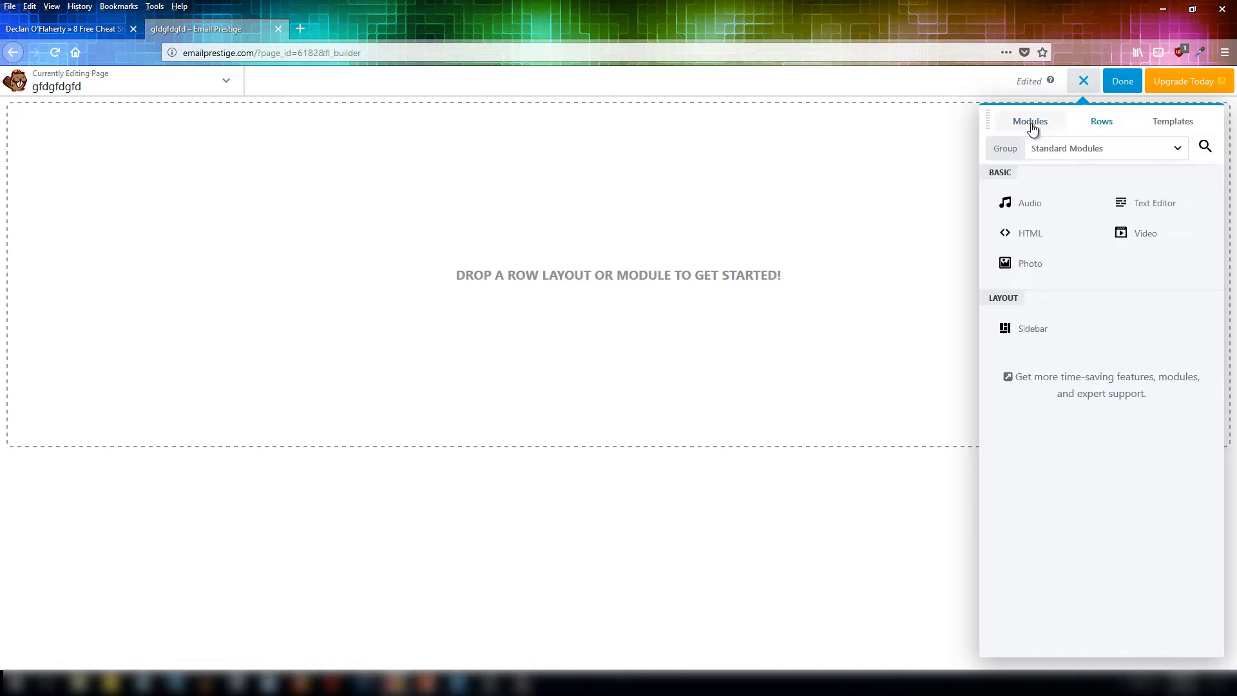
pyautogui.click(1100, 125)
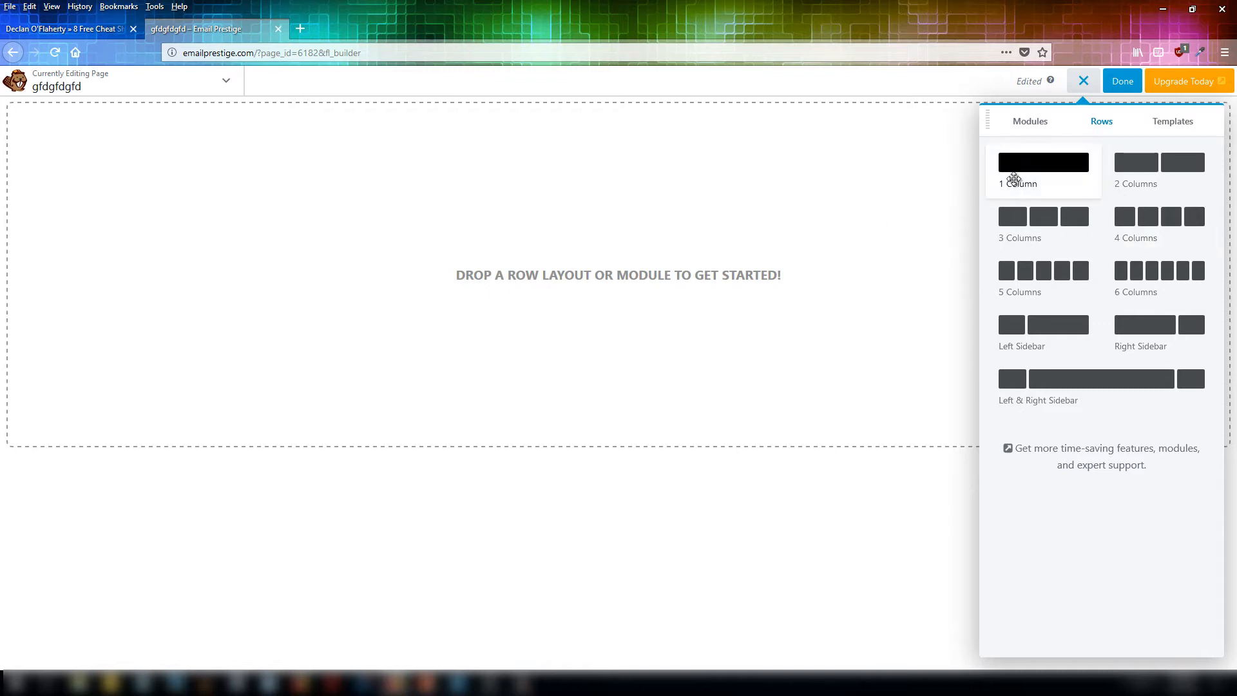
pyautogui.moveTo(1040, 172); pyautogui.dragTo(588, 135)
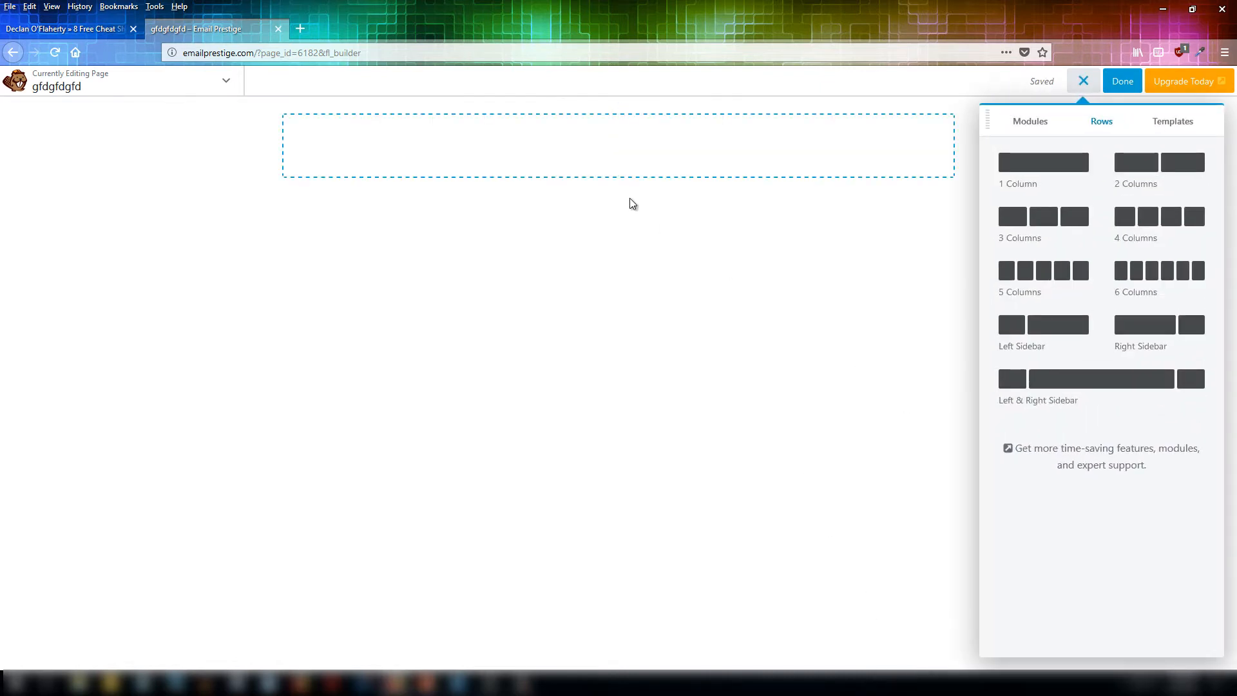
# Compare the reference landing page's orange header with the builder page.
pyautogui.moveTo(774, 144)
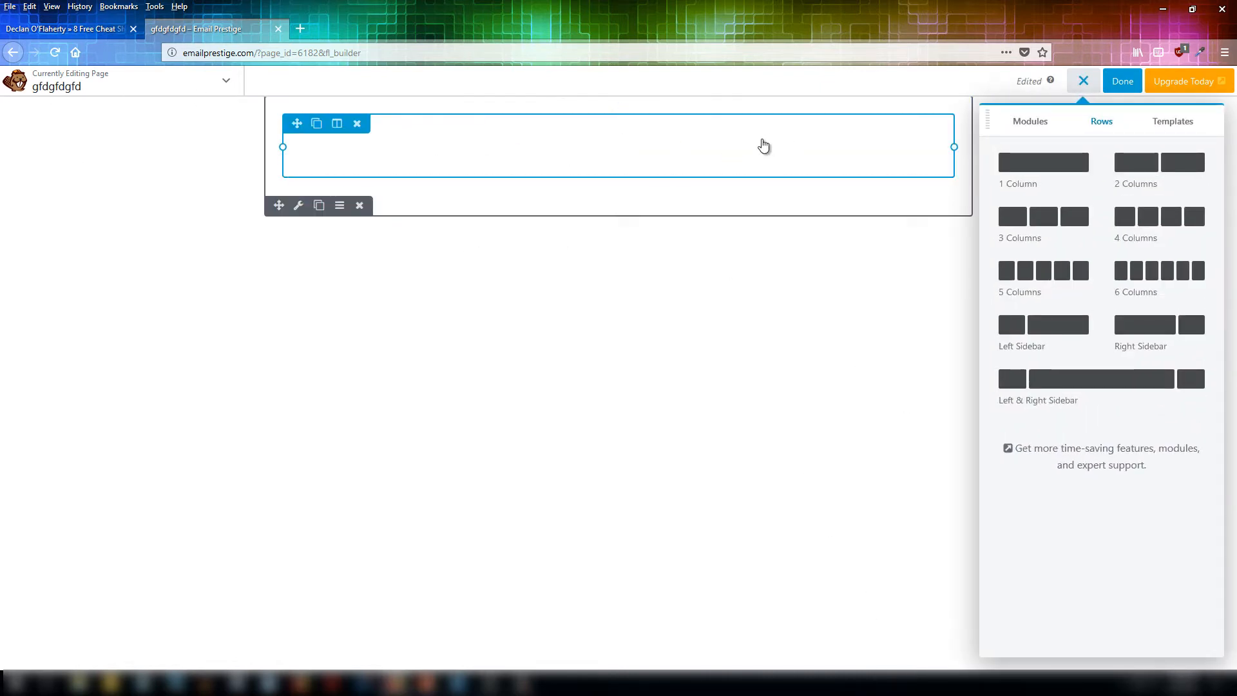
pyautogui.click(81, 29)
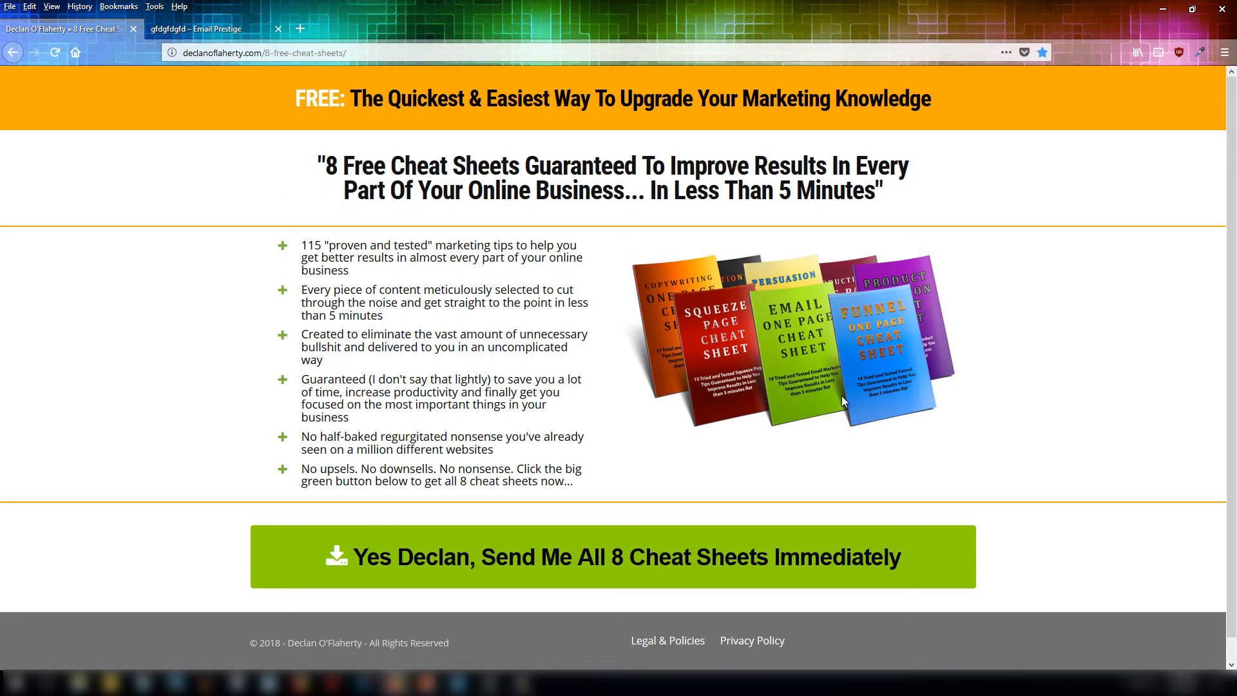
pyautogui.click(196, 29)
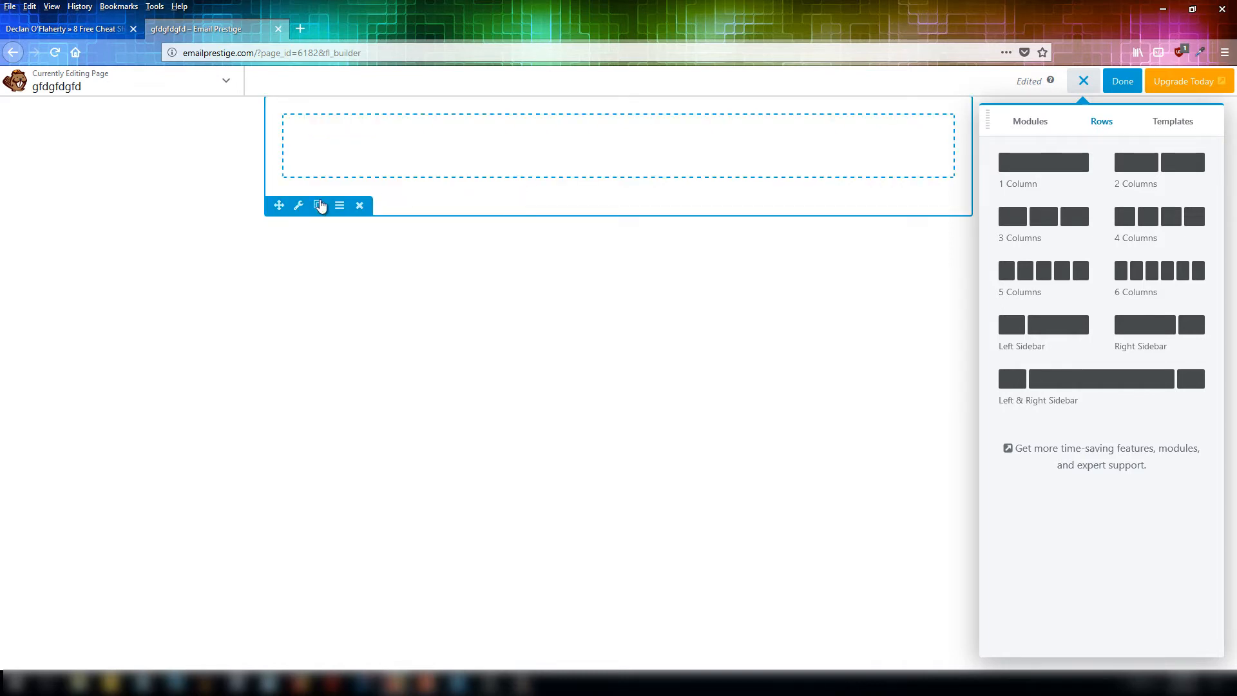
# Open the row's settings and set its width to Full Width.
pyautogui.click(297, 207)
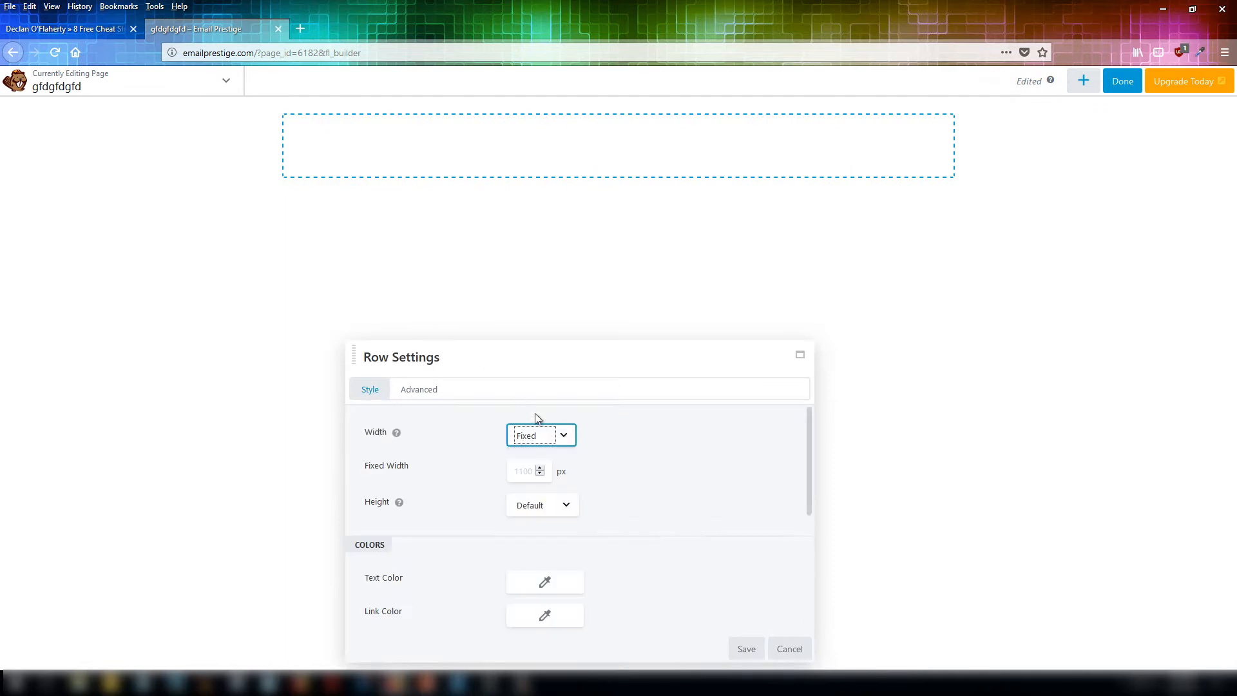
pyautogui.click(572, 440)
pyautogui.click(542, 471)
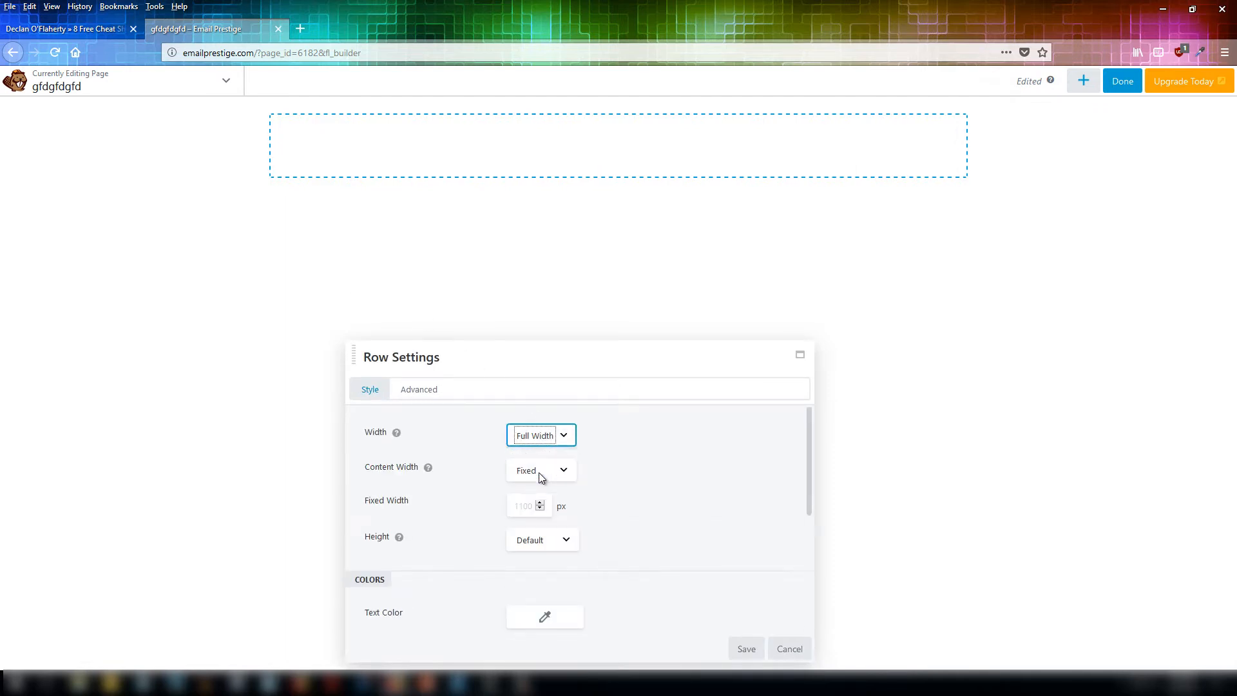
# Set the row's background type to Color and open its colour picker.
pyautogui.scroll(-3, 686, 506)
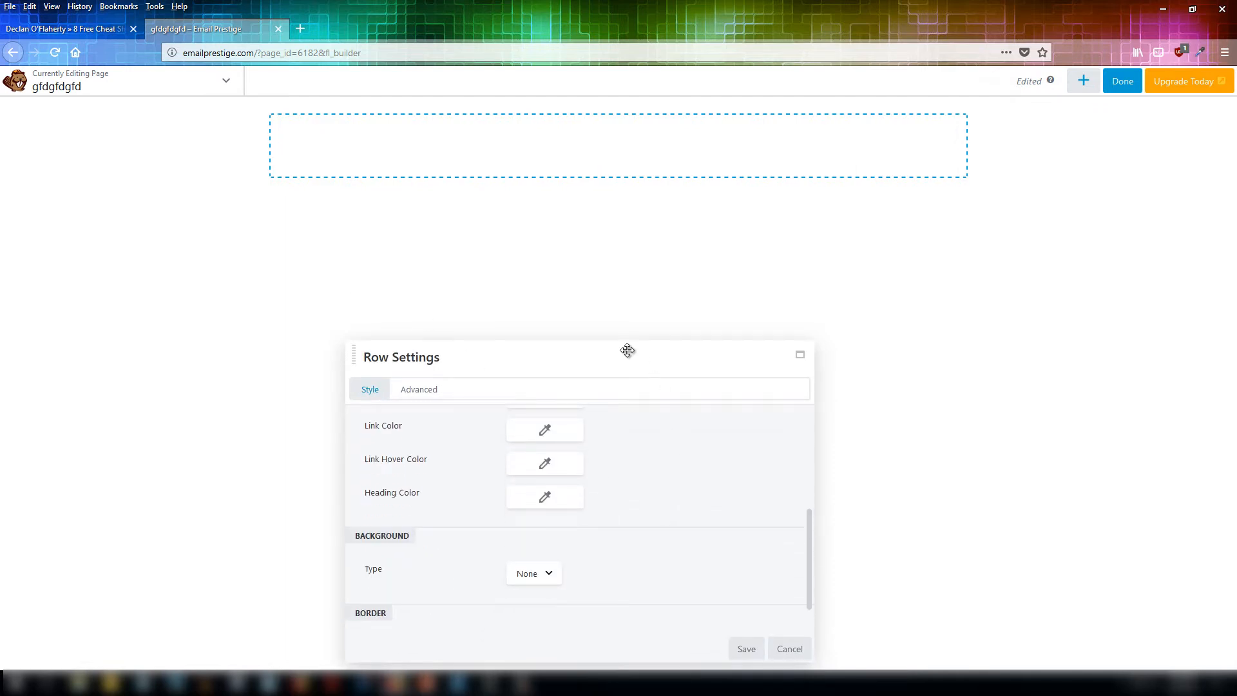
pyautogui.moveTo(627, 350); pyautogui.dragTo(629, 202)
pyautogui.scroll(-1, 628, 313)
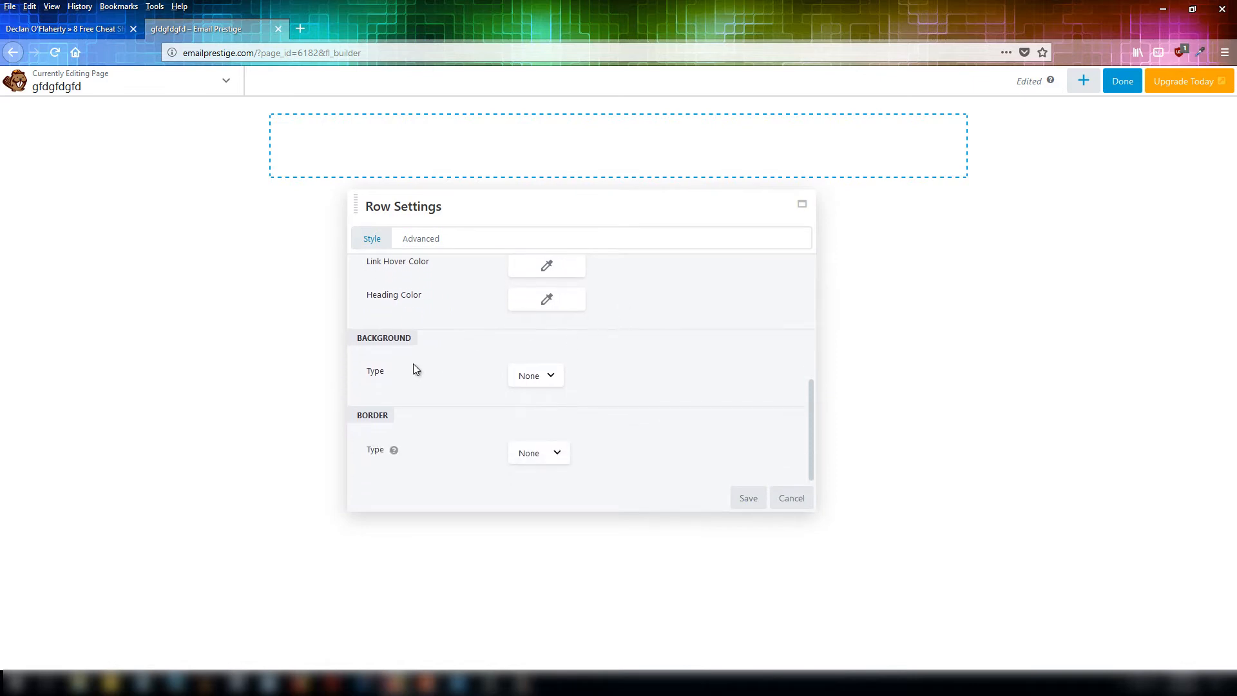
pyautogui.click(558, 377)
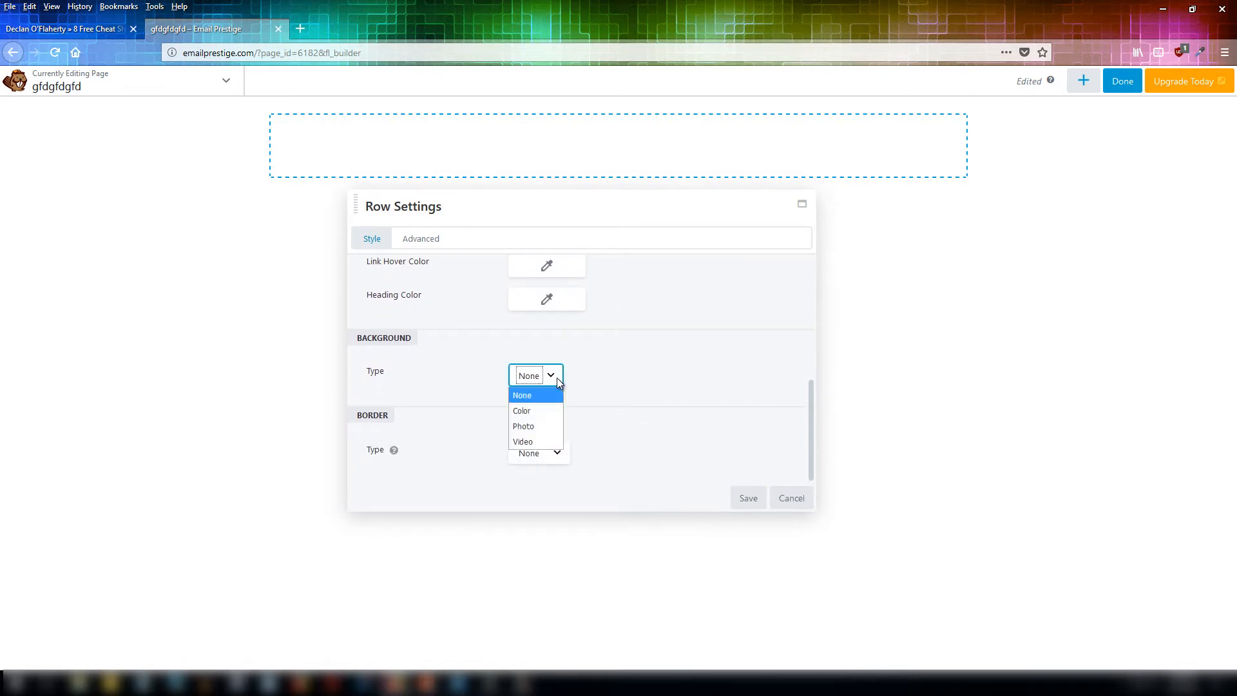
pyautogui.click(533, 409)
pyautogui.scroll(-2, 607, 389)
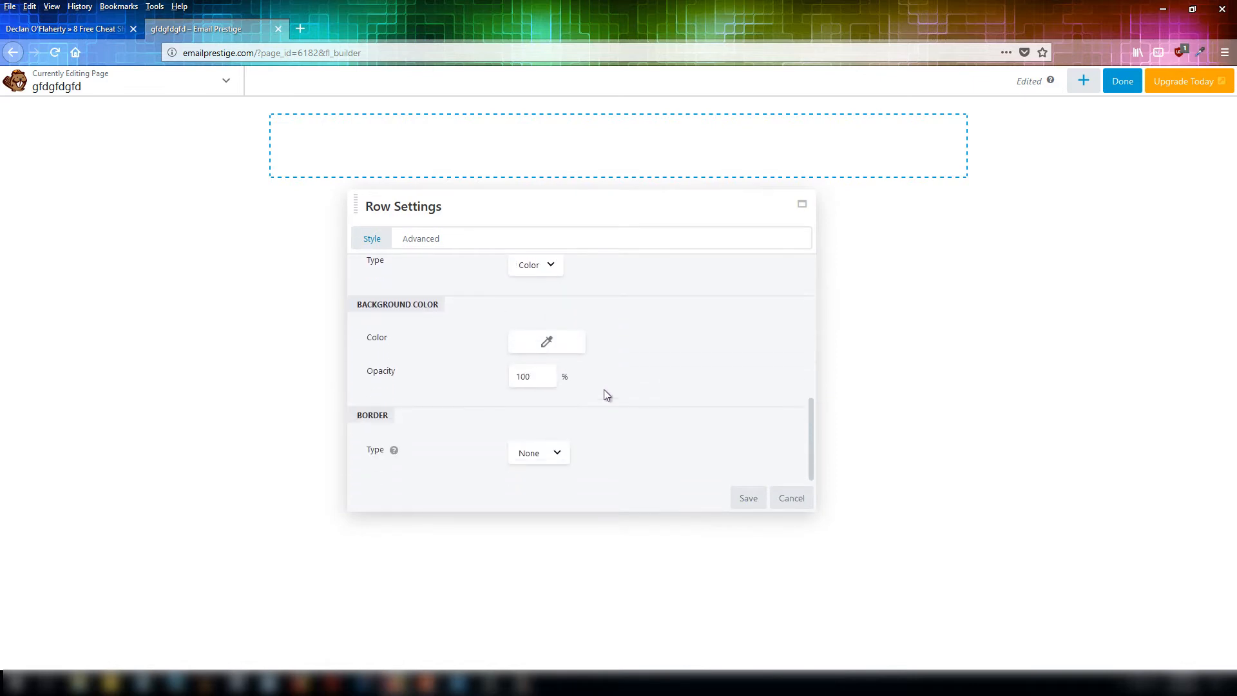
pyautogui.click(546, 343)
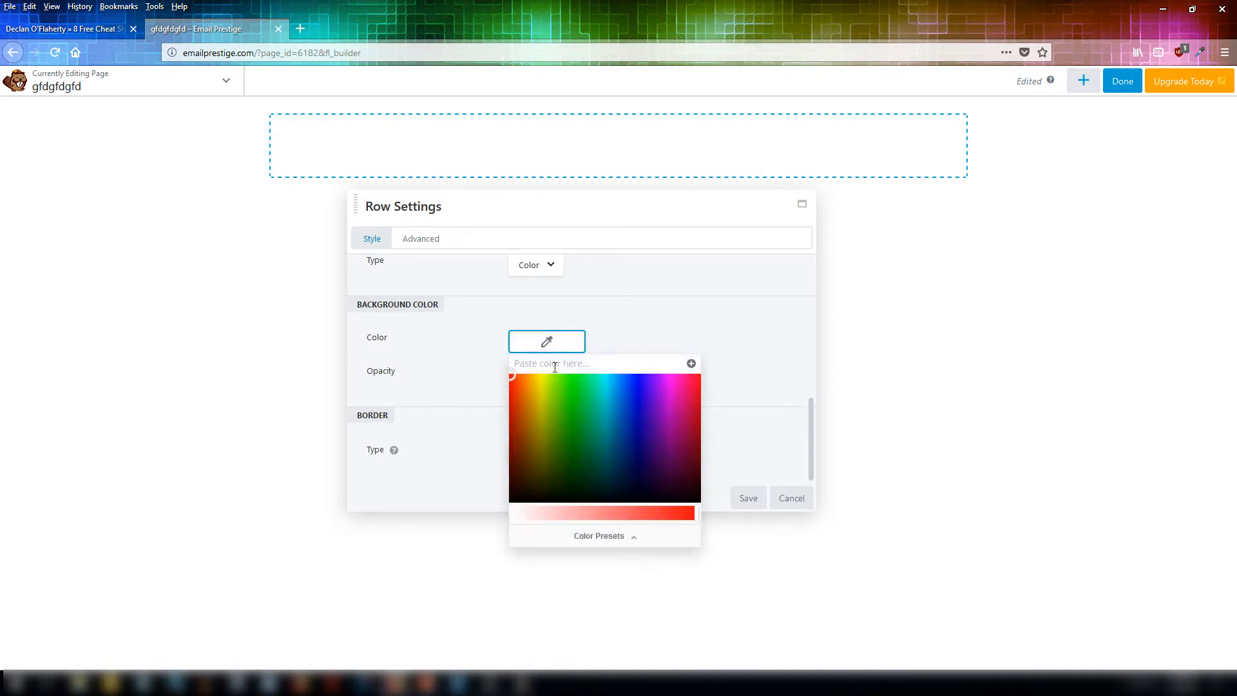
# Sample the orange header colour #FFAA00 from the reference page with the colour picker browser extension.
pyautogui.click(73, 33)
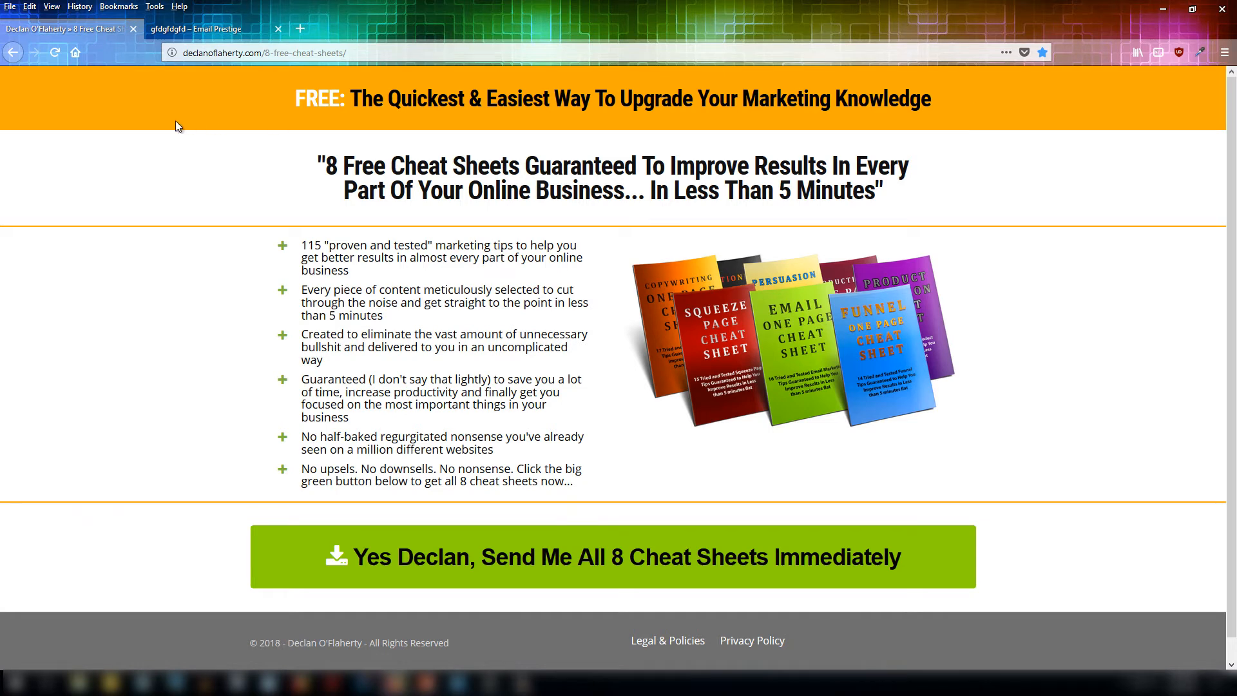
pyautogui.click(1200, 51)
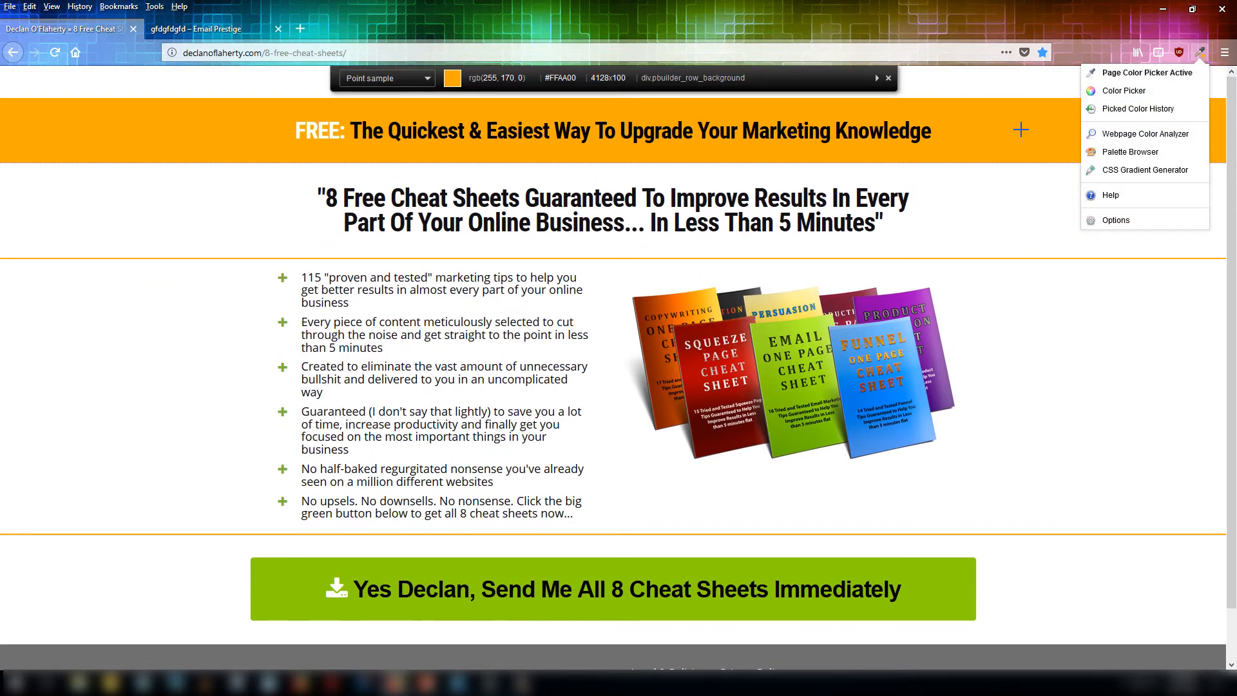
pyautogui.click(1020, 130)
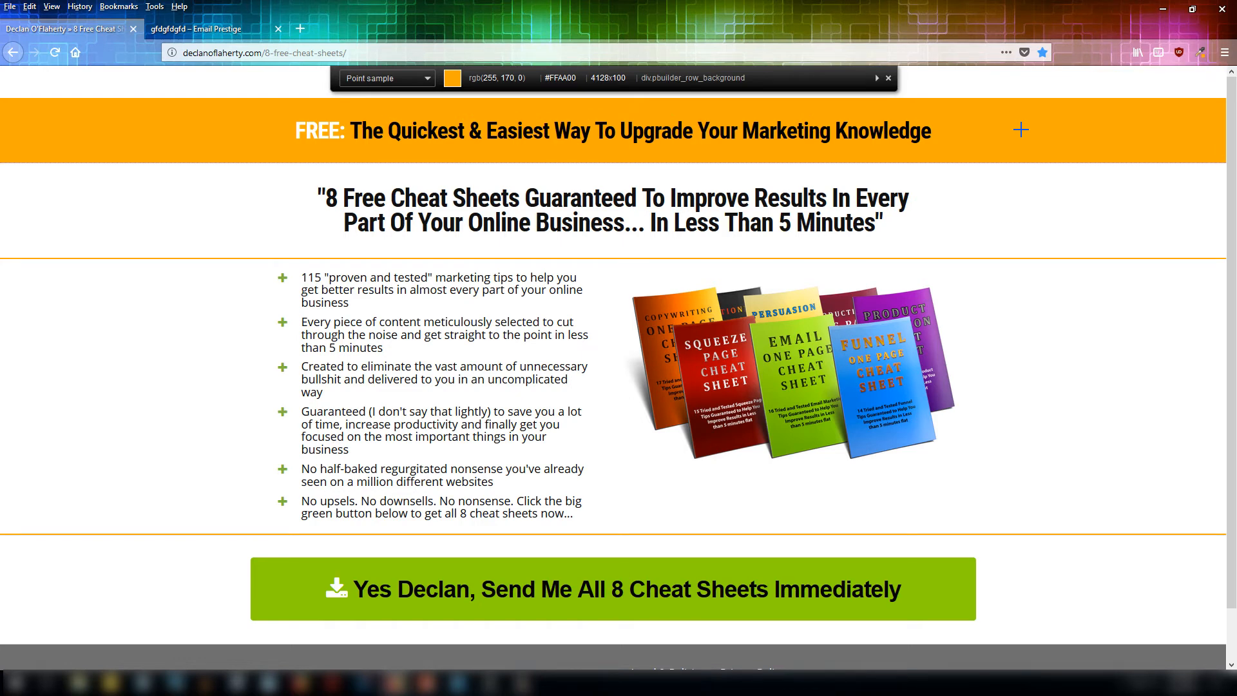
pyautogui.click(1015, 130)
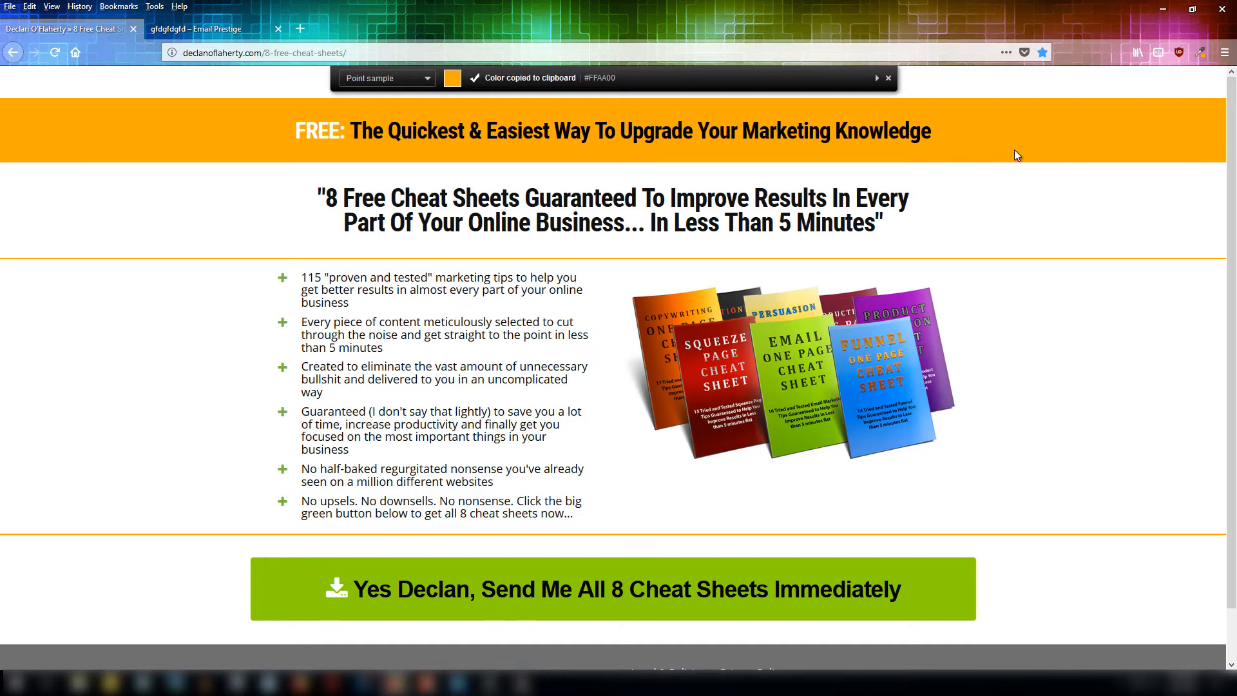
# Paste the orange colour #FFAA00 as the row's background colour and save the row settings.
pyautogui.click(196, 28)
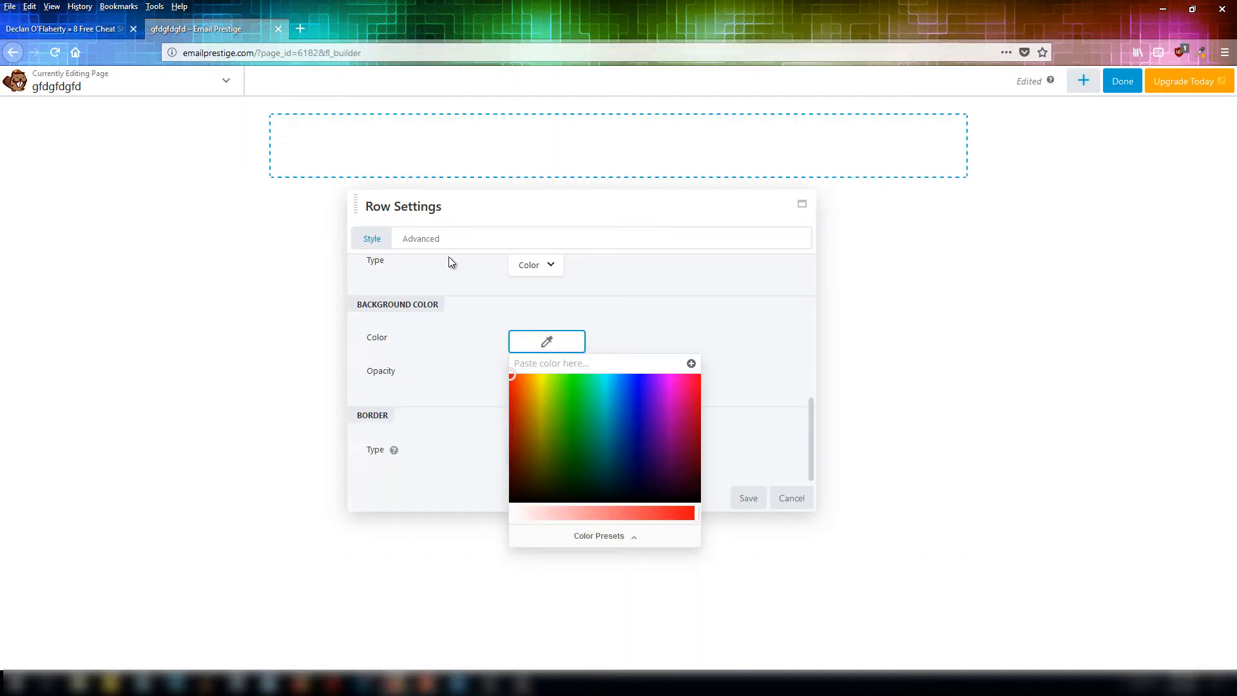
pyautogui.click(546, 362)
pyautogui.hotkey('ctrl', 'v')
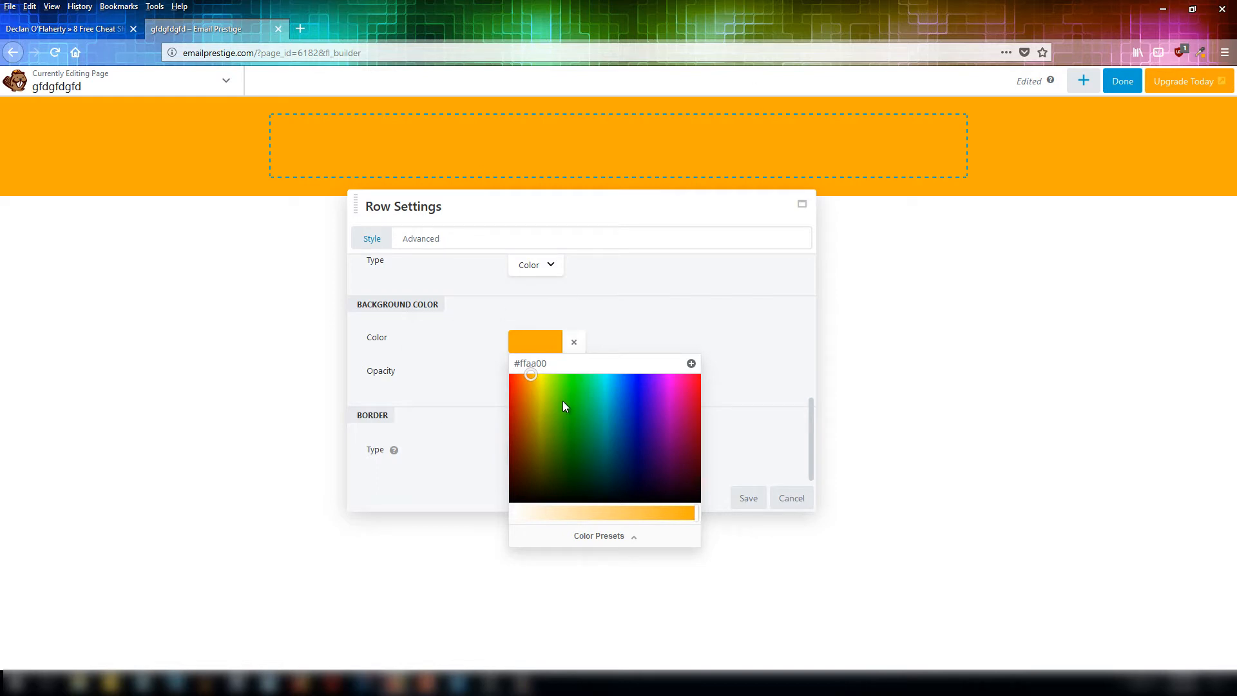
pyautogui.click(723, 320)
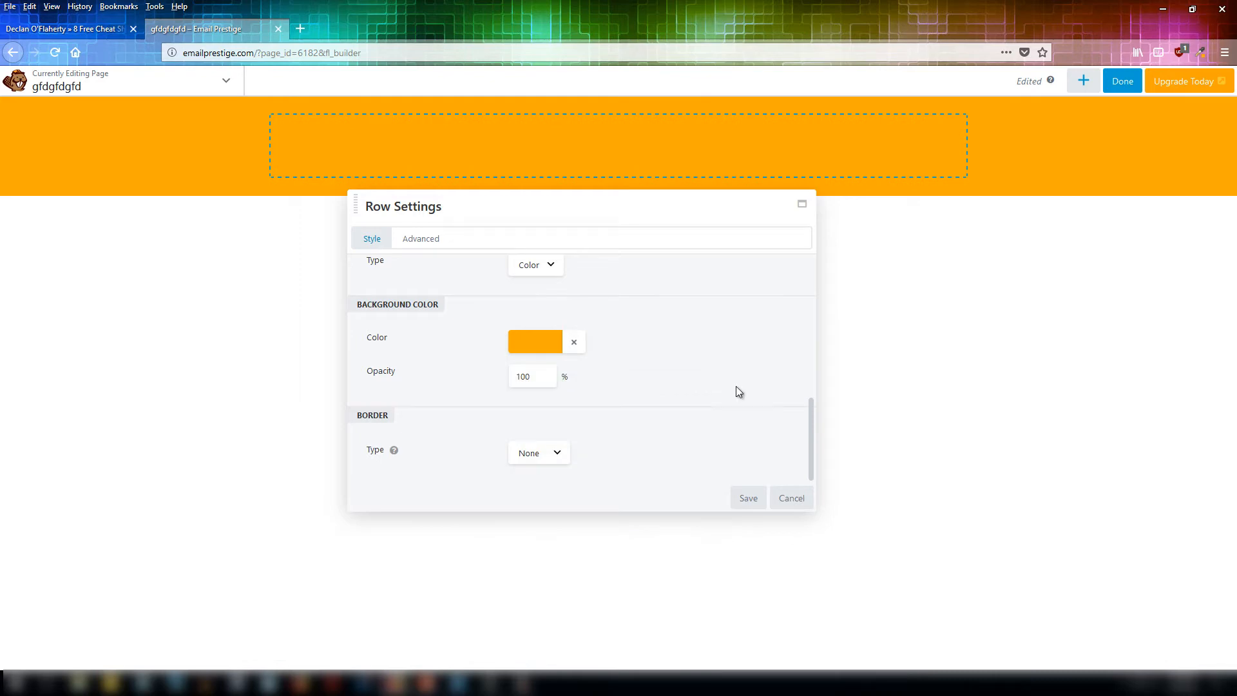
pyautogui.click(747, 498)
# Compare with the reference header, then reduce the row's top and bottom padding in its advanced settings and save.
pyautogui.click(72, 28)
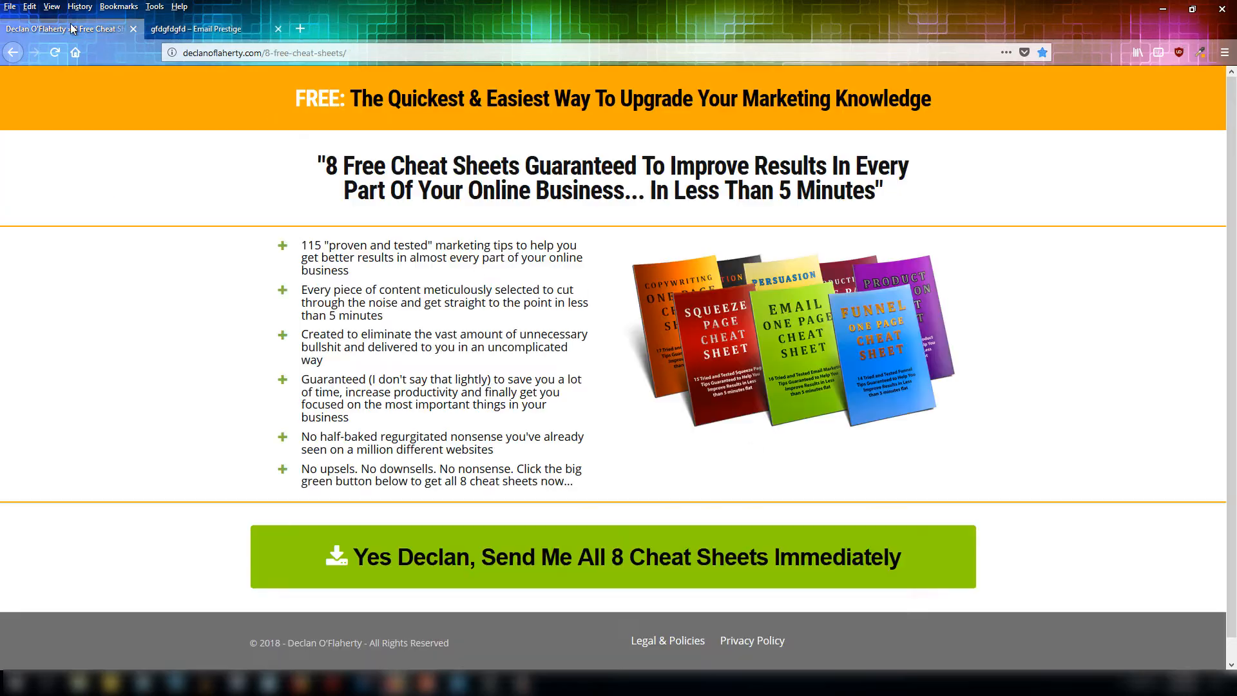
pyautogui.hotkey('ctrl', 'Tab')
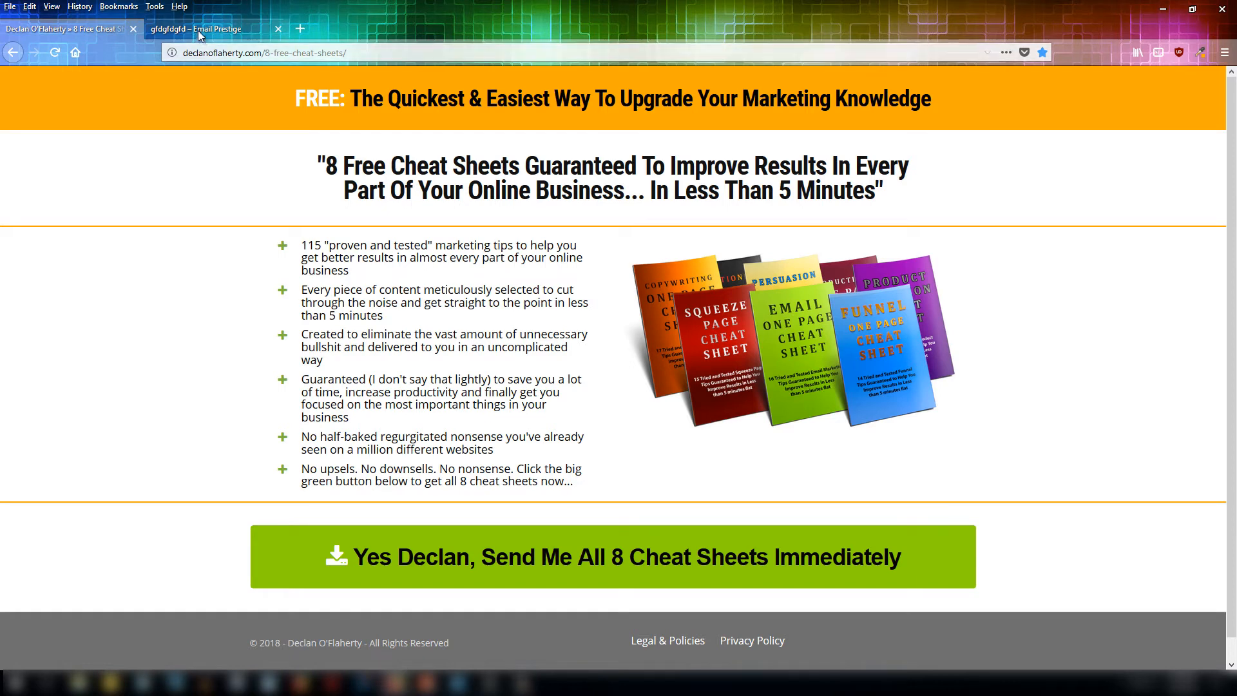
pyautogui.moveTo(306, 179)
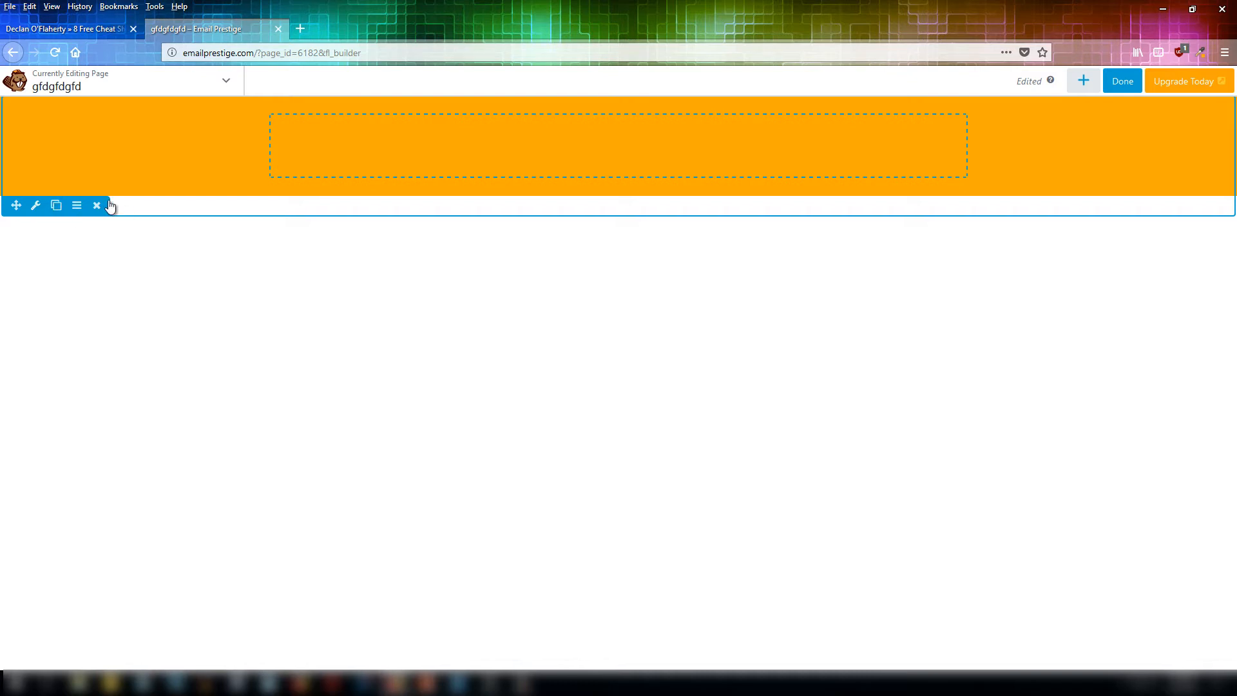
pyautogui.click(37, 206)
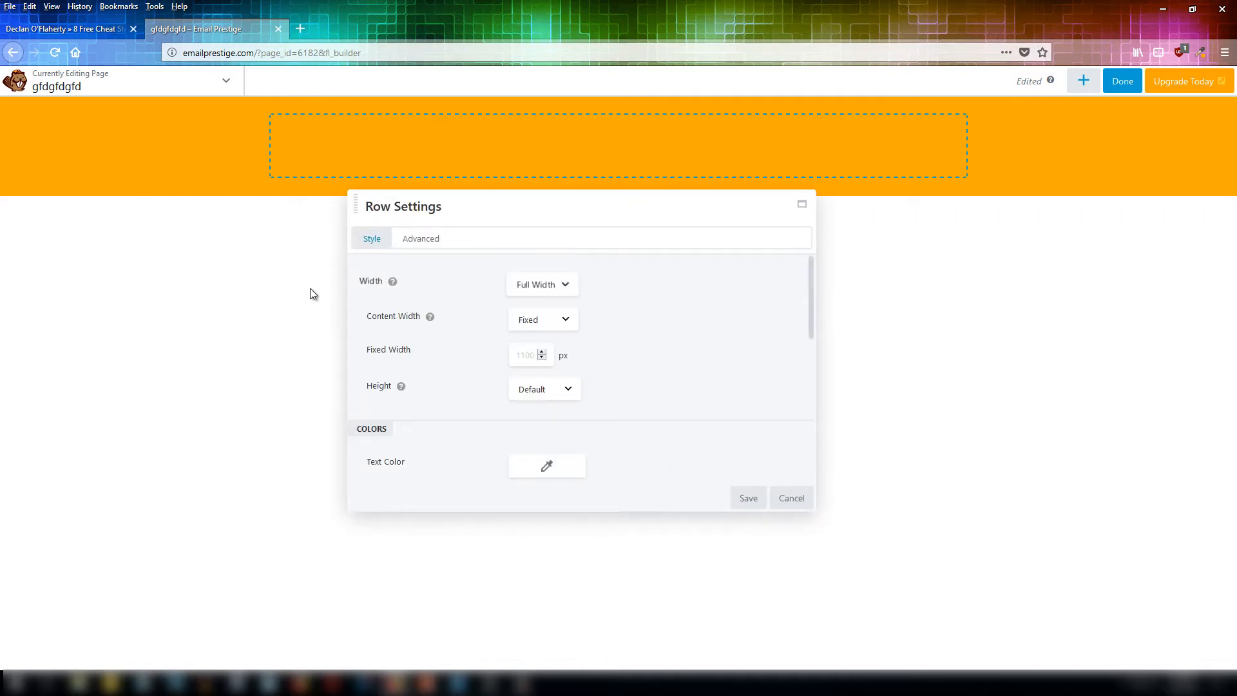
pyautogui.scroll(-1, 591, 357)
pyautogui.scroll(-2, 592, 357)
pyautogui.scroll(3, 591, 357)
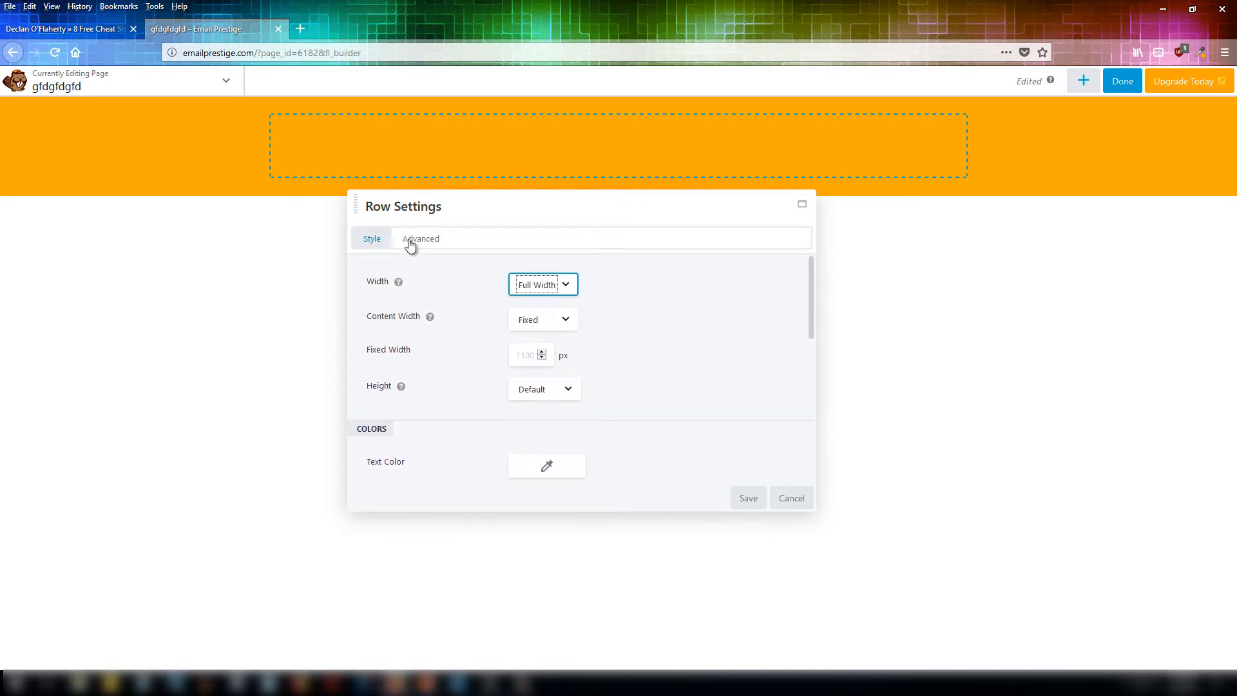
pyautogui.click(420, 239)
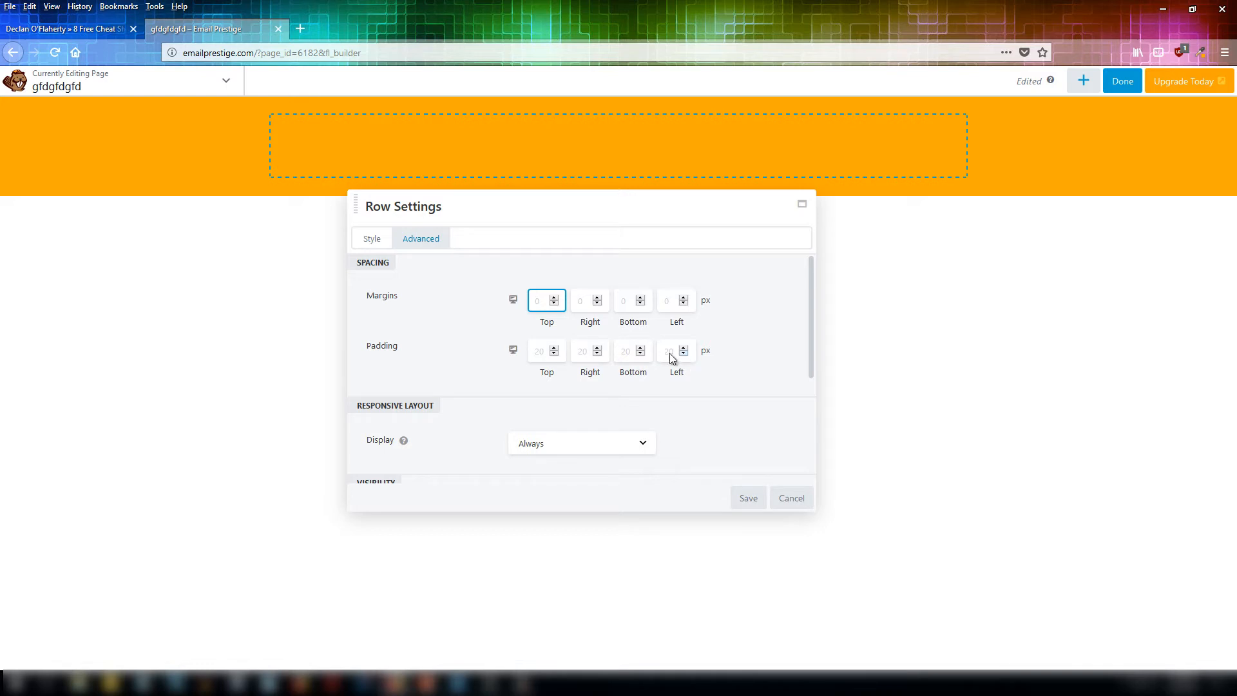
pyautogui.click(555, 349)
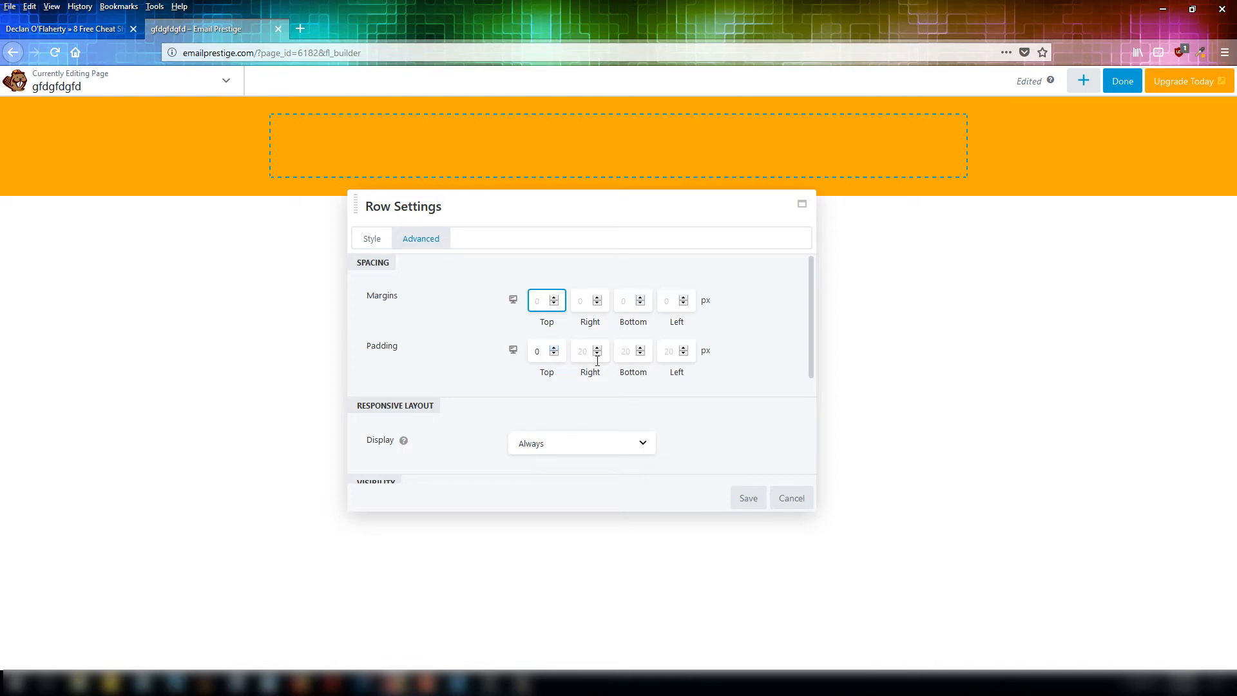
pyautogui.click(641, 348)
pyautogui.click(745, 499)
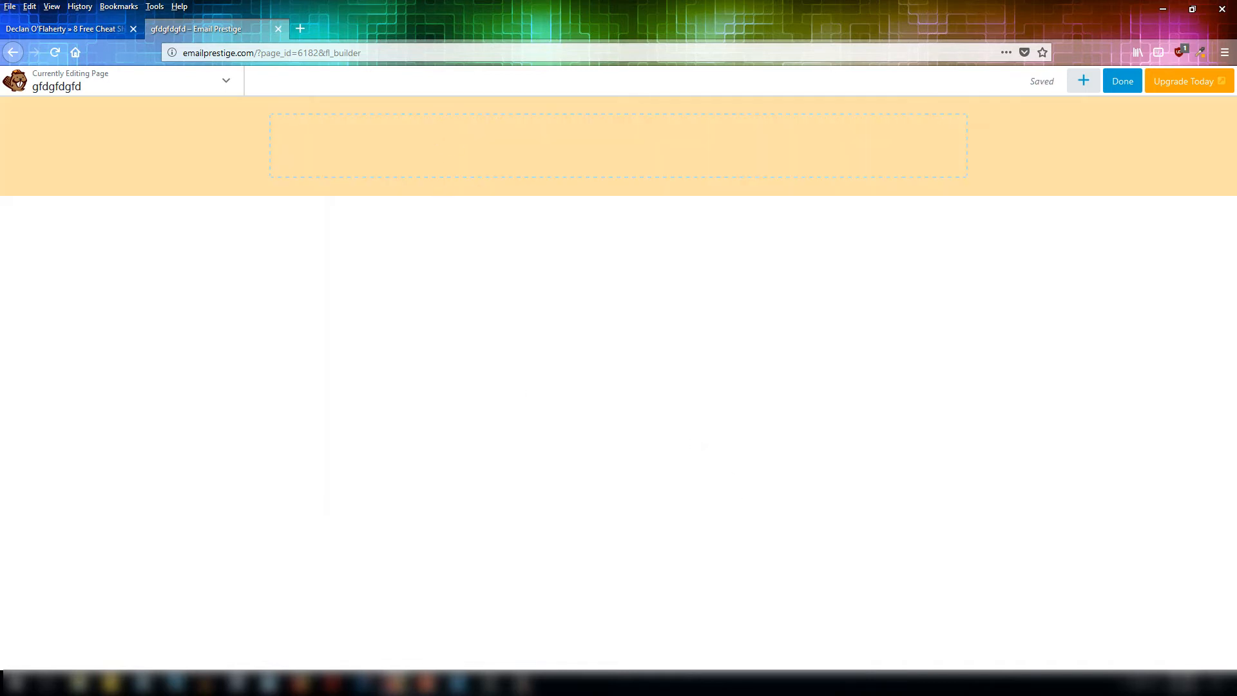
# Select and copy the headline text from the reference page's orange header.
pyautogui.click(94, 30)
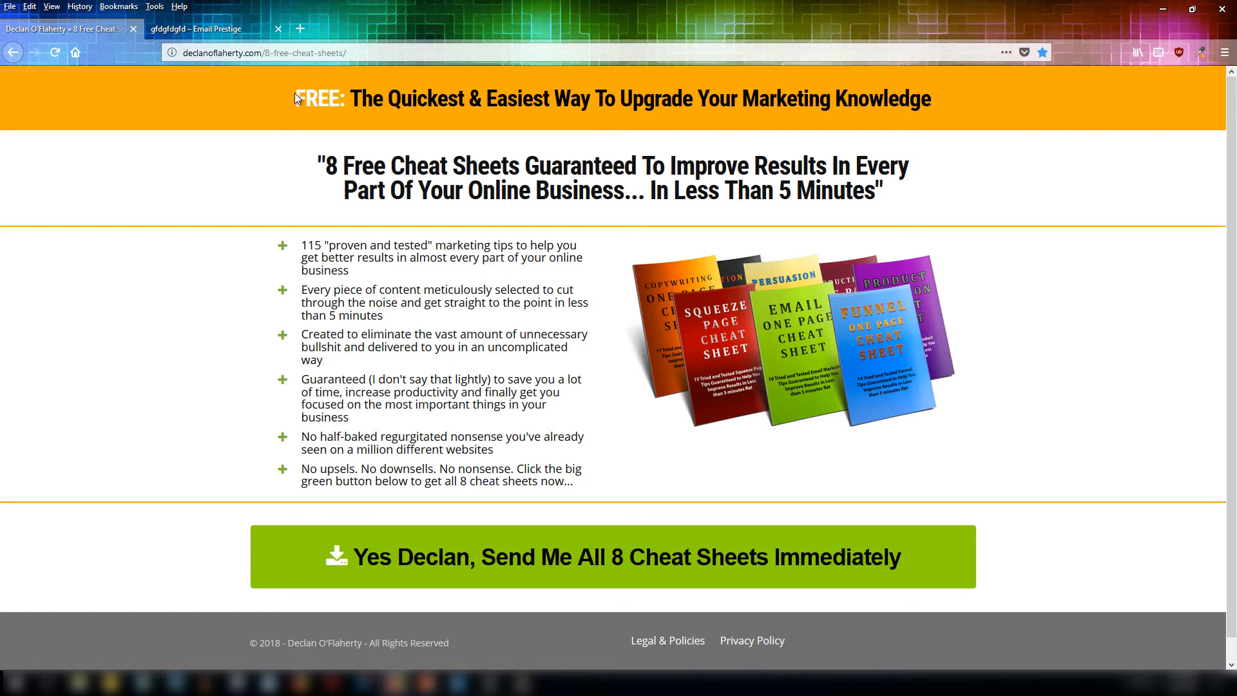
pyautogui.moveTo(300, 93); pyautogui.dragTo(947, 103)
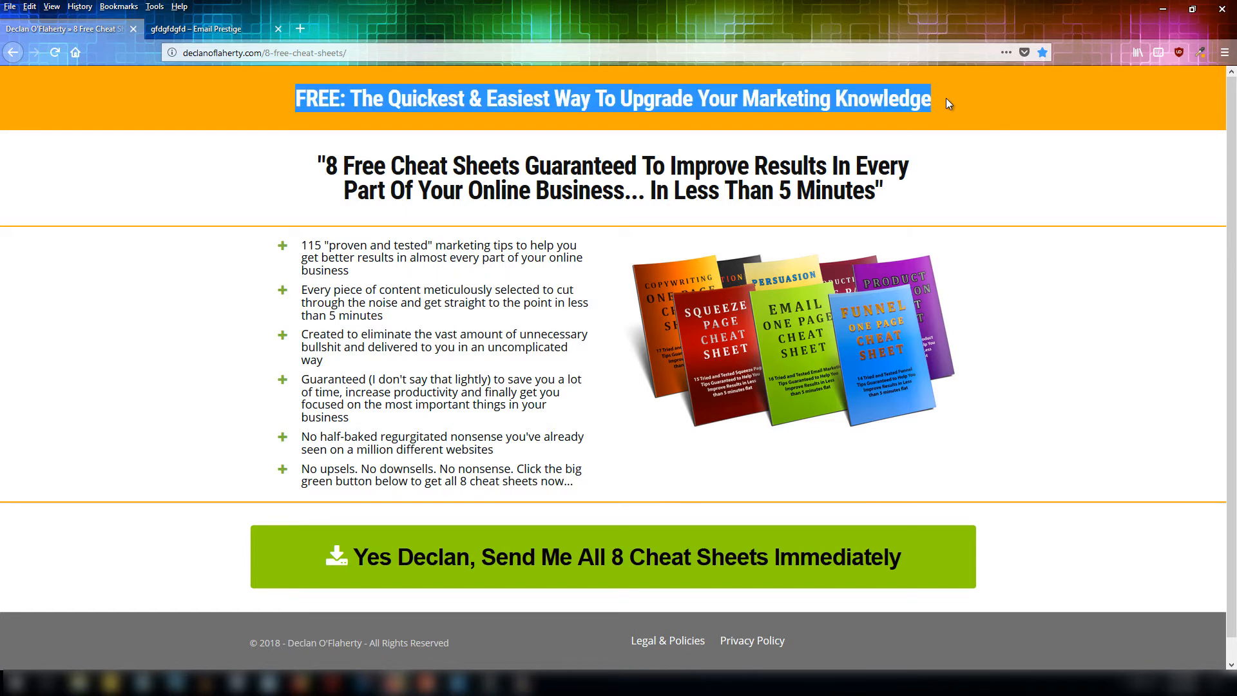
pyautogui.hotkey('ctrl', 'Tab')
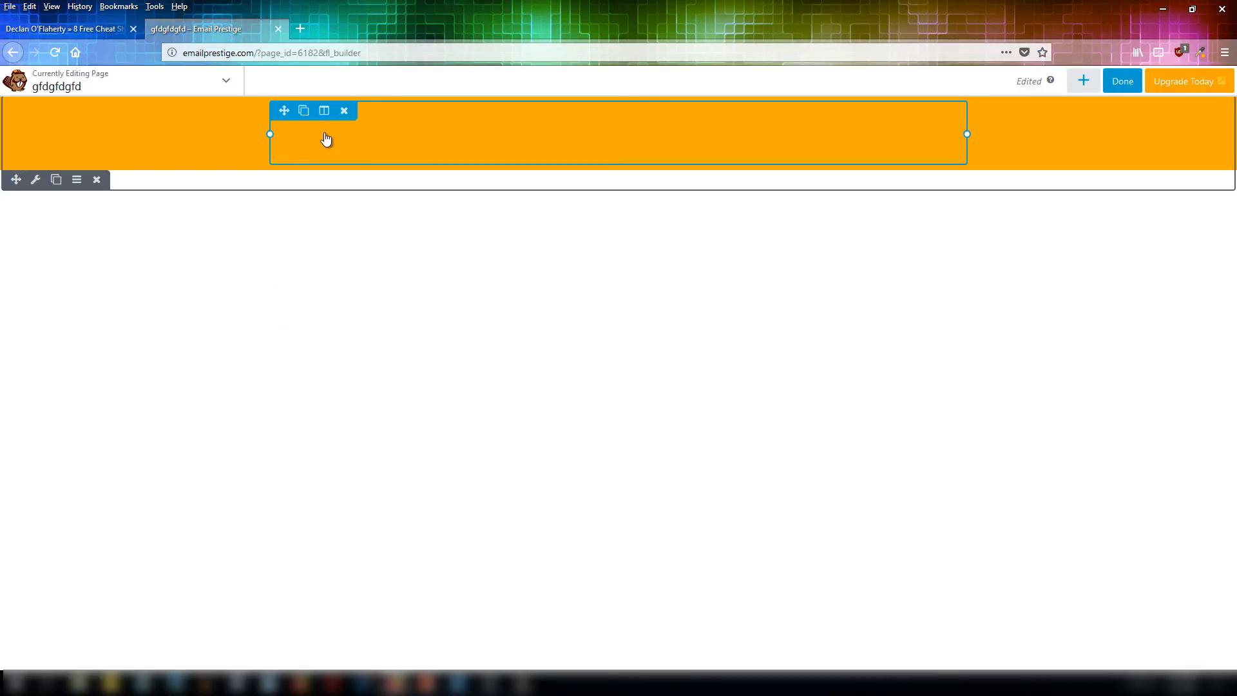
# Add a Text Editor module into the orange row and paste the copied headline into it.
pyautogui.moveTo(495, 135)
pyautogui.click(1084, 83)
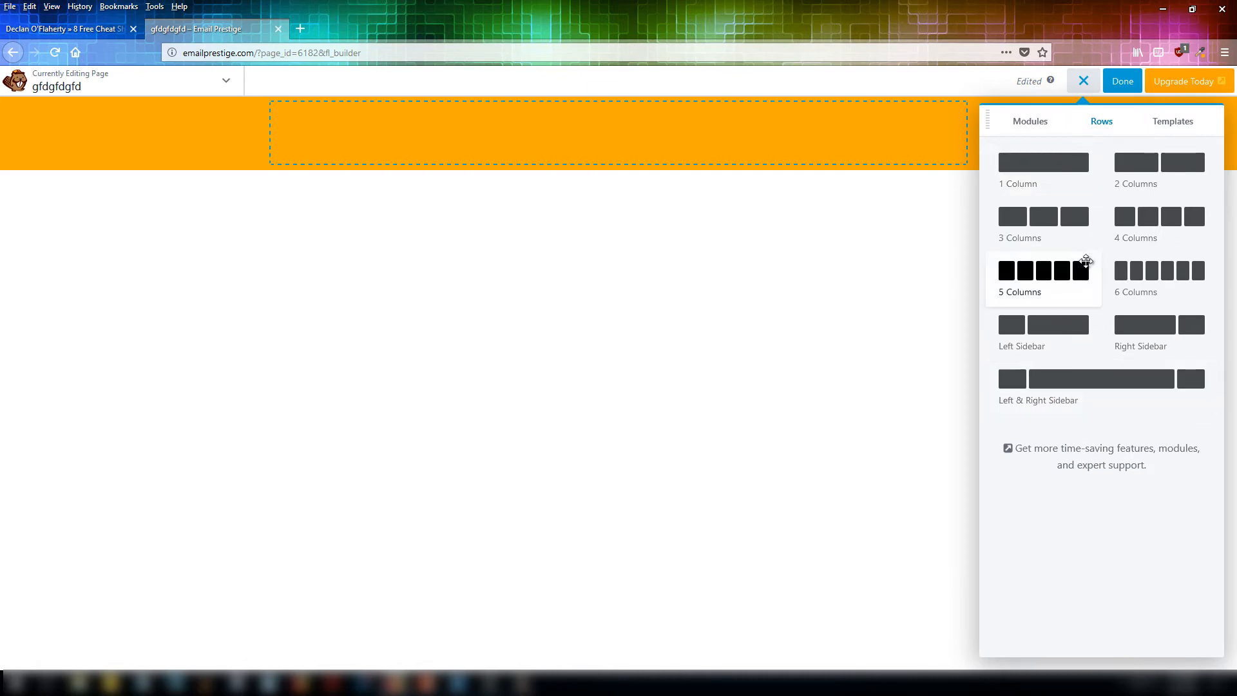
pyautogui.click(1043, 125)
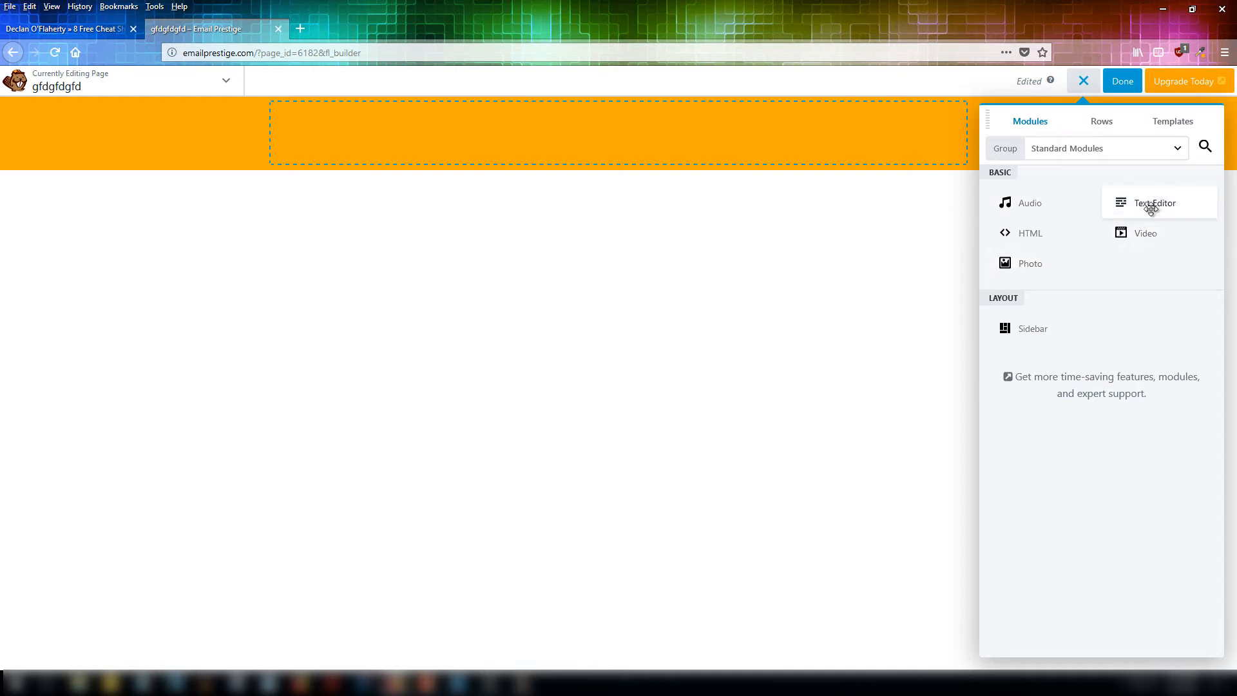
pyautogui.moveTo(1152, 205); pyautogui.dragTo(508, 157)
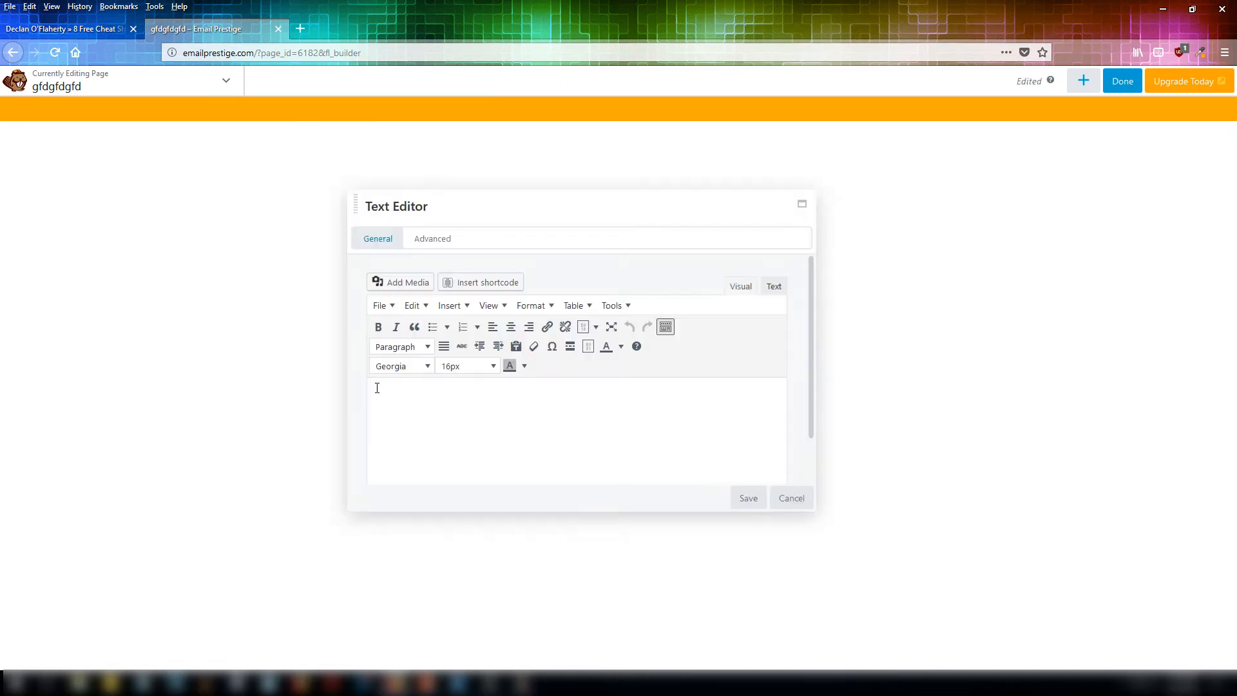
pyautogui.rightClick(401, 395)
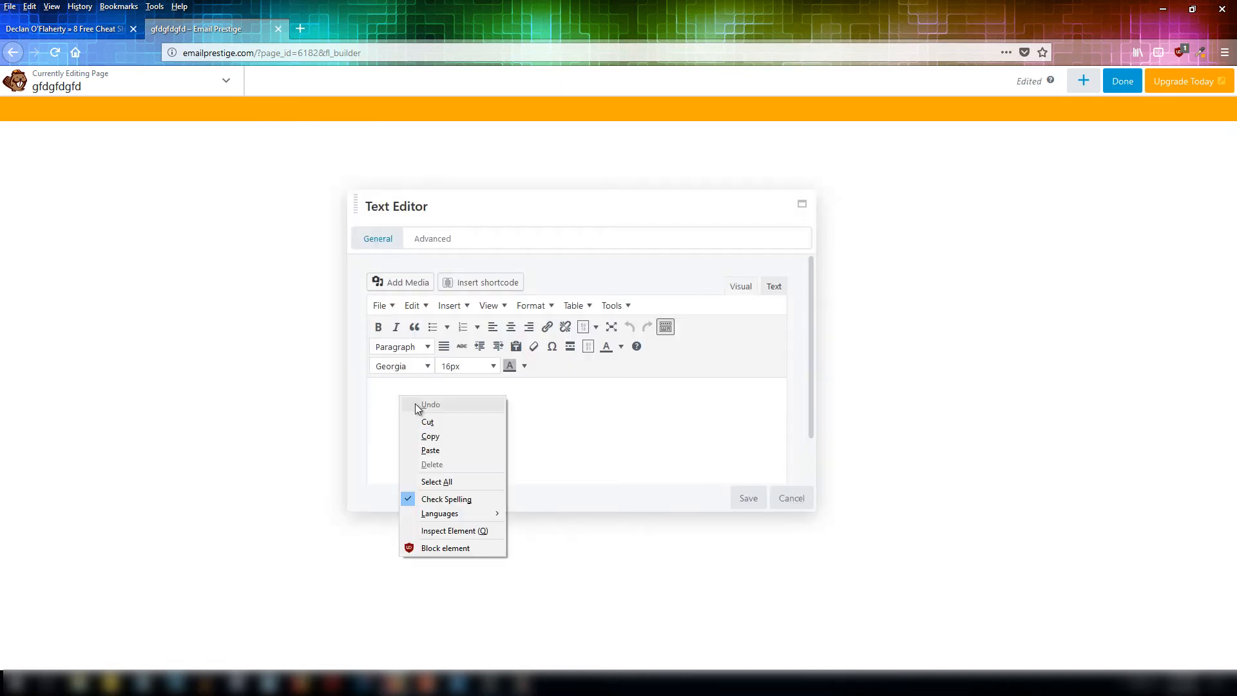
pyautogui.click(435, 451)
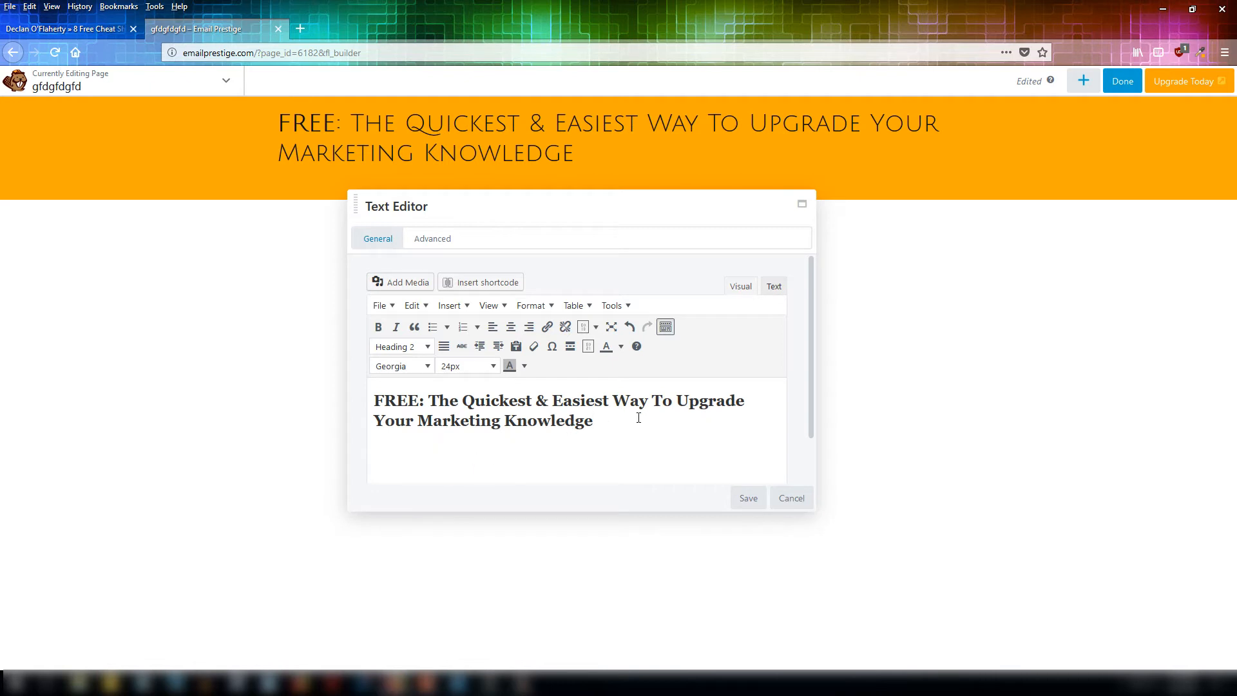
# Change the pasted headline's format to Paragraph and its font to Helvetica.
pyautogui.moveTo(638, 418); pyautogui.dragTo(360, 385)
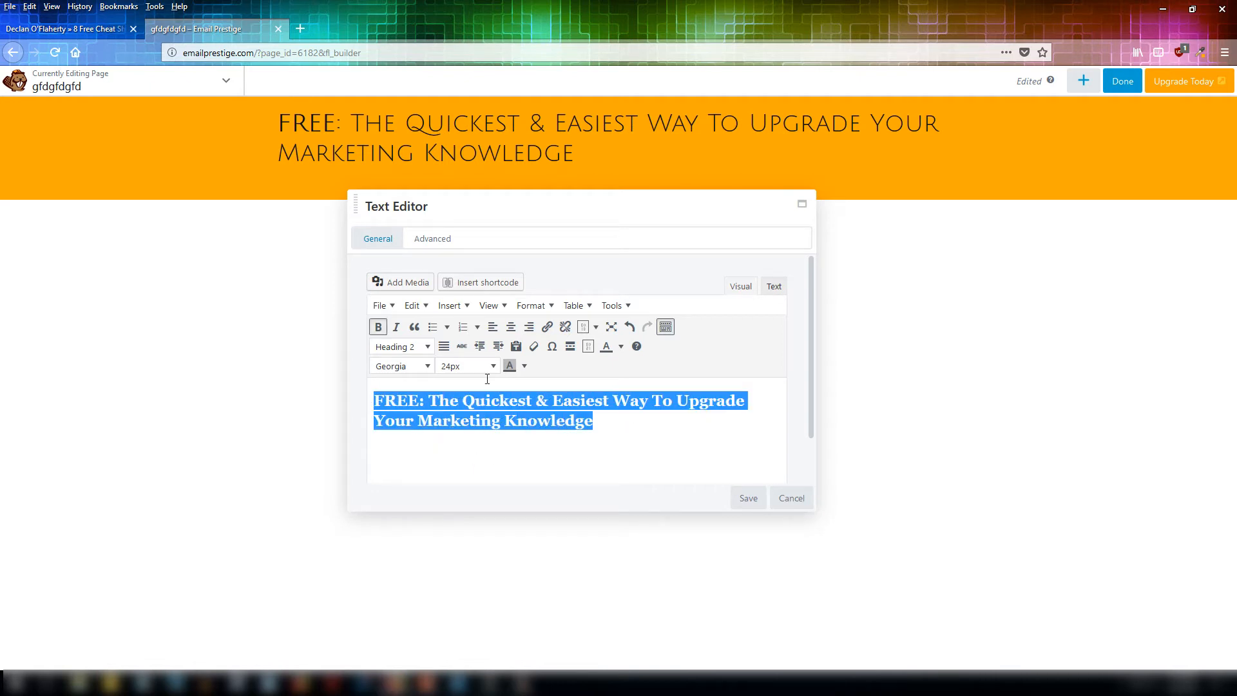
pyautogui.click(427, 347)
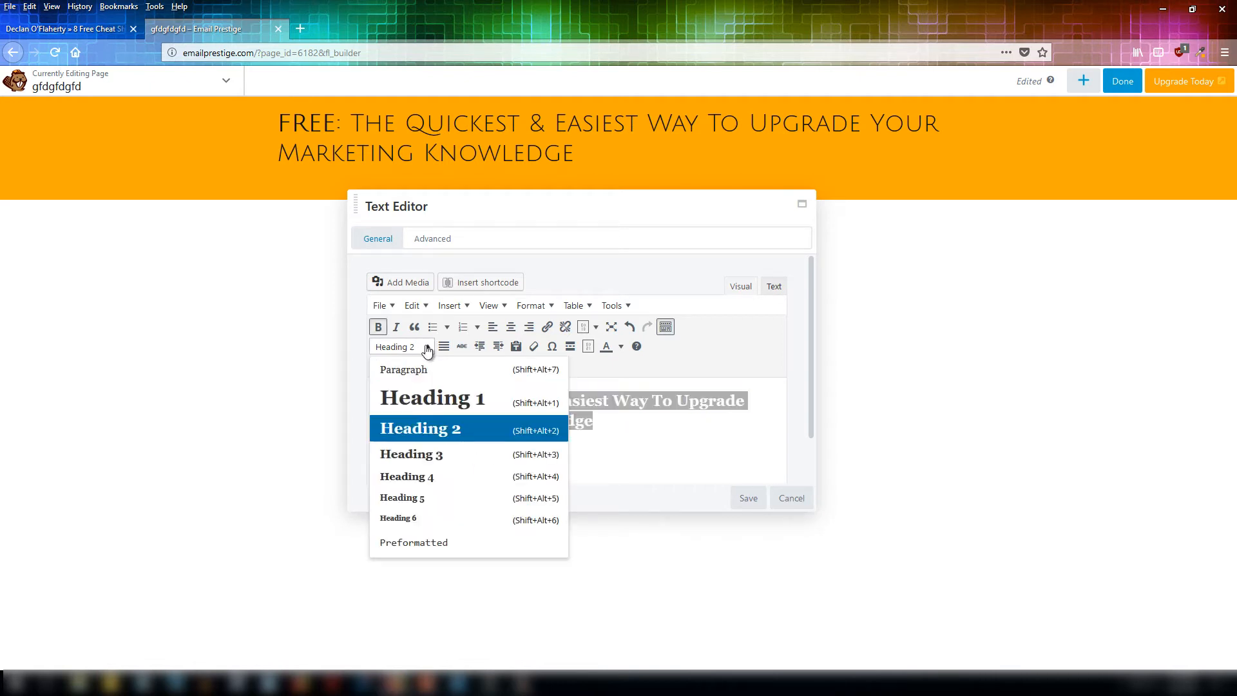
pyautogui.click(399, 370)
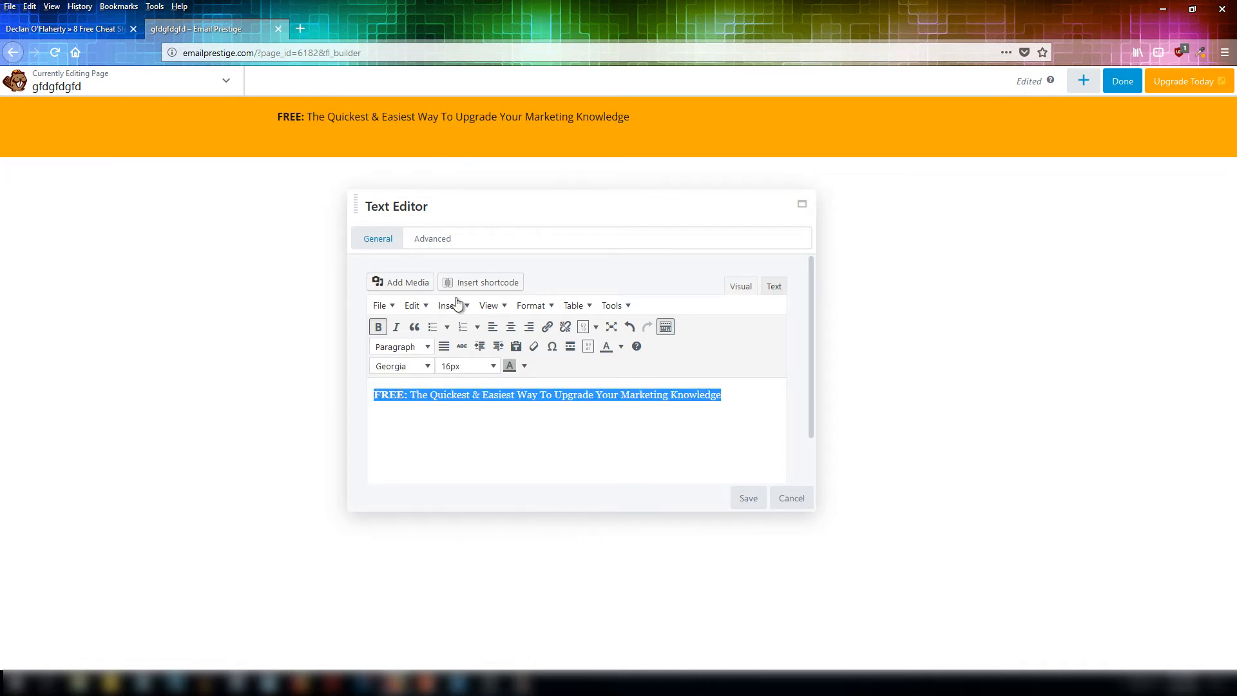
pyautogui.click(425, 367)
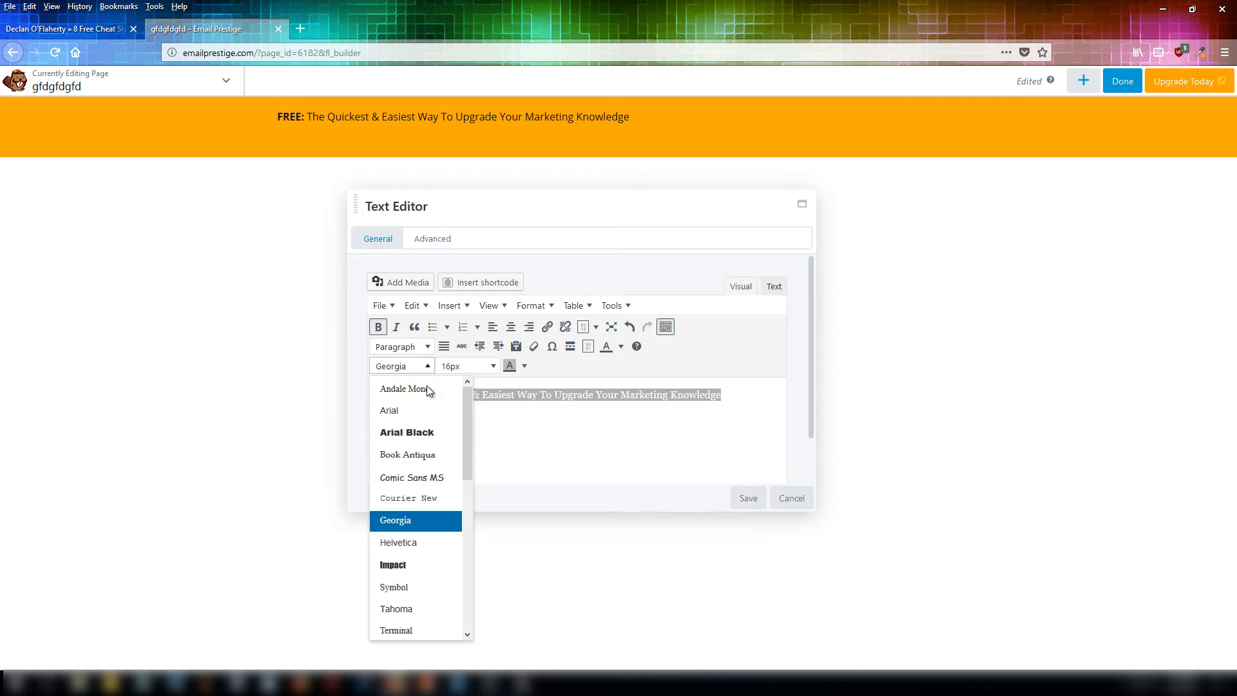
pyautogui.click(406, 545)
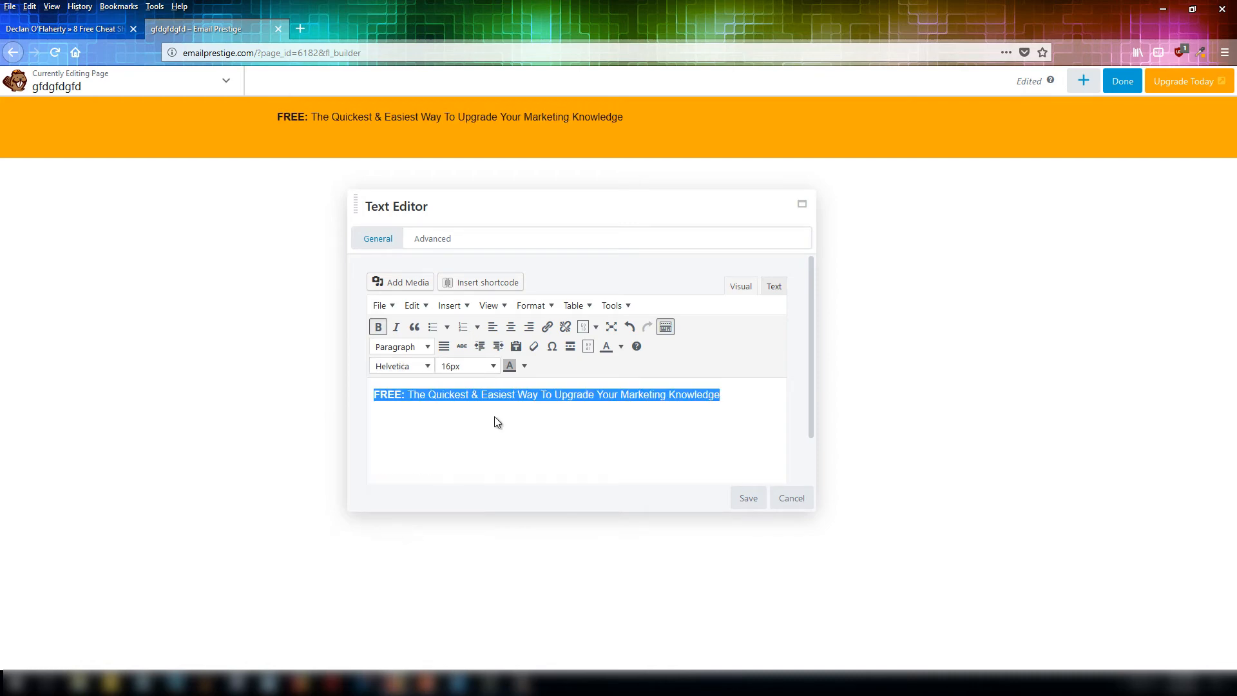
# Make the headline bold, 26px and centred, then save the text module.
pyautogui.click(378, 327)
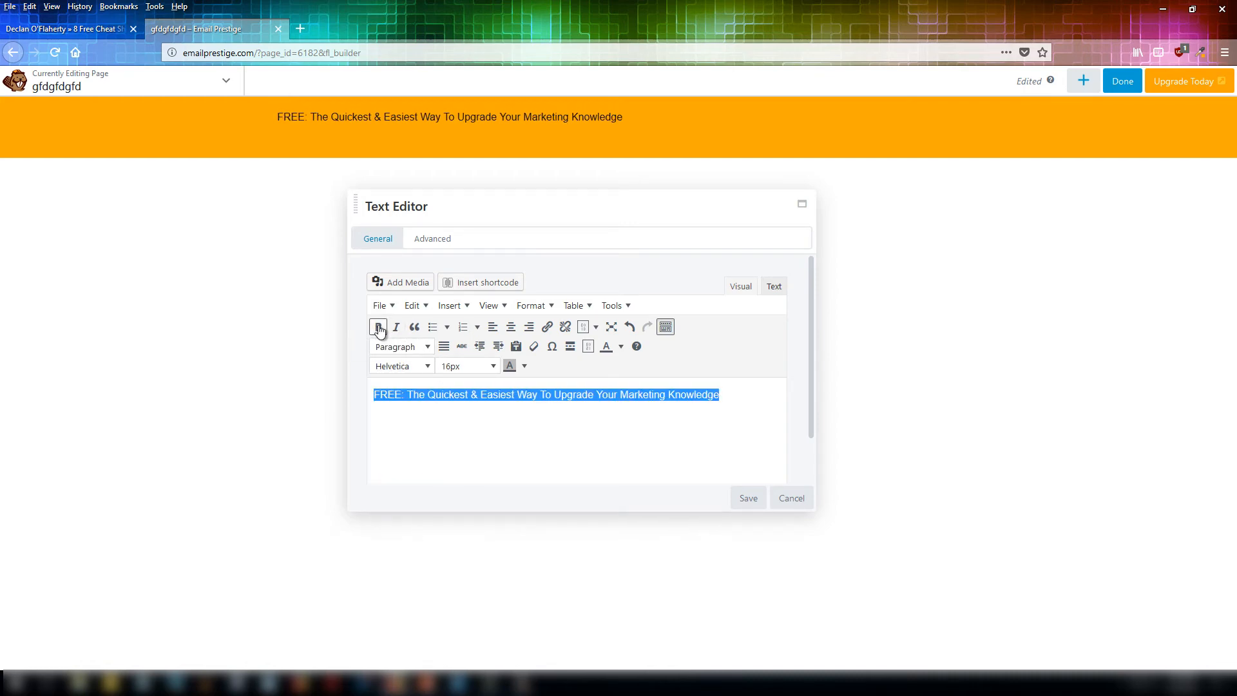
pyautogui.click(379, 328)
pyautogui.click(493, 367)
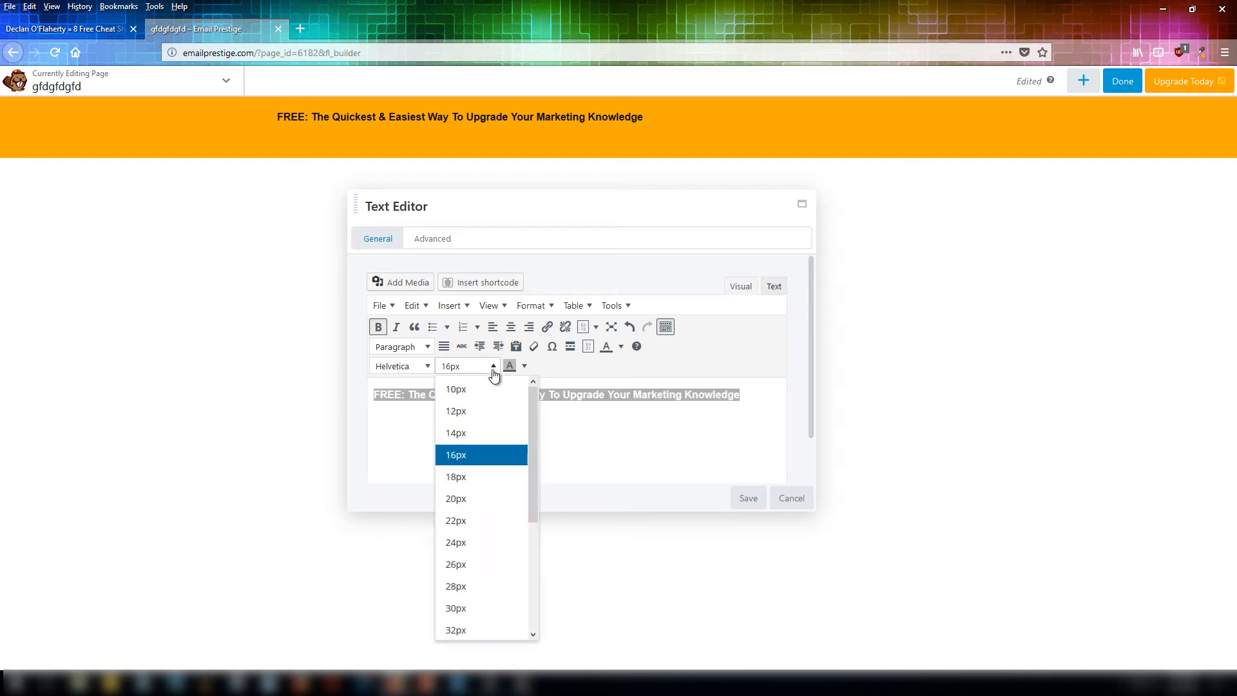
pyautogui.click(475, 521)
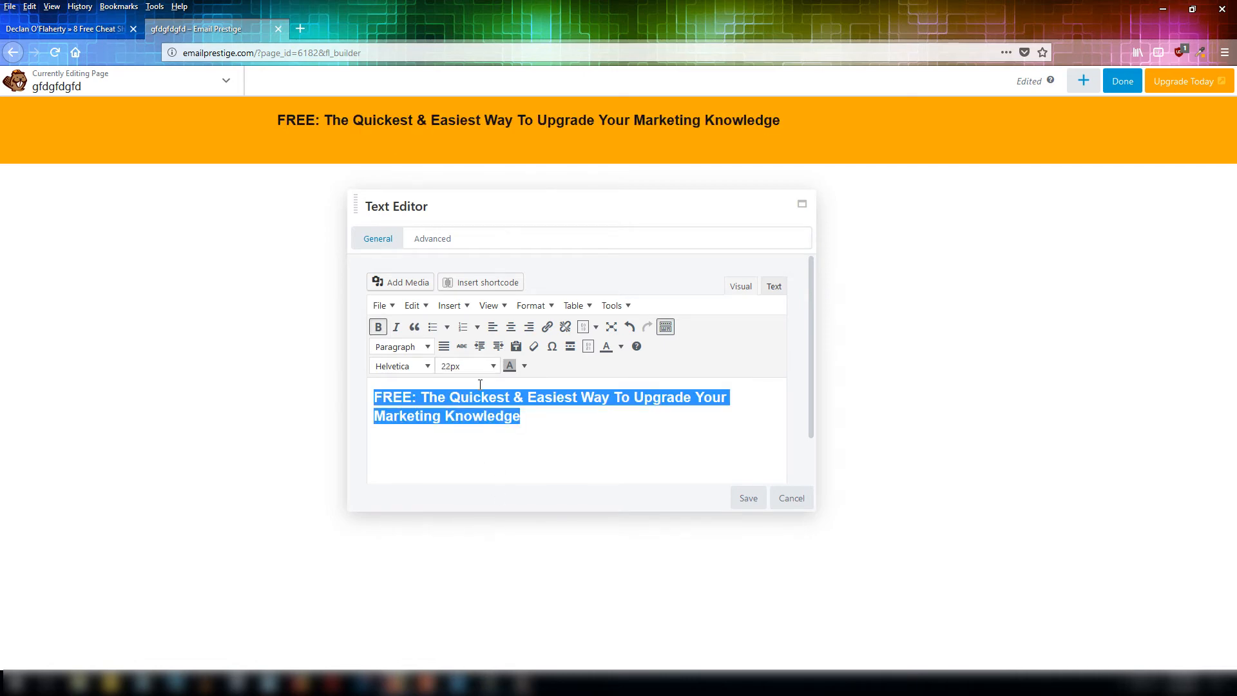
pyautogui.click(491, 367)
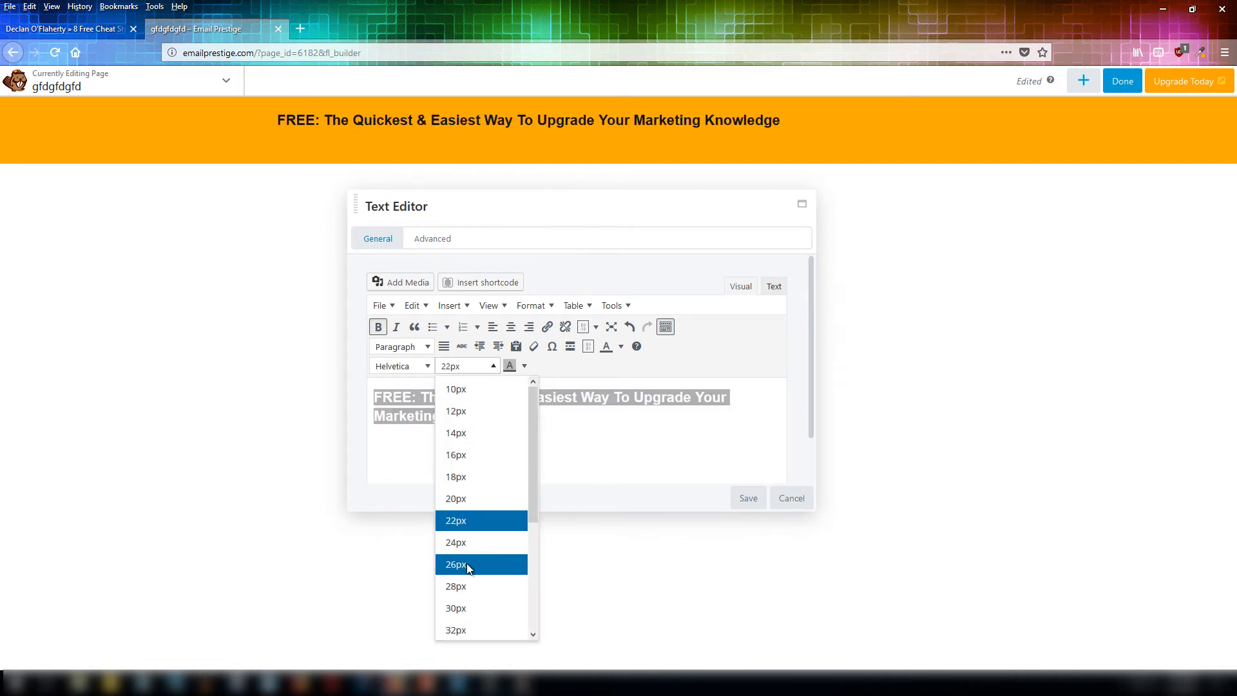
pyautogui.click(466, 564)
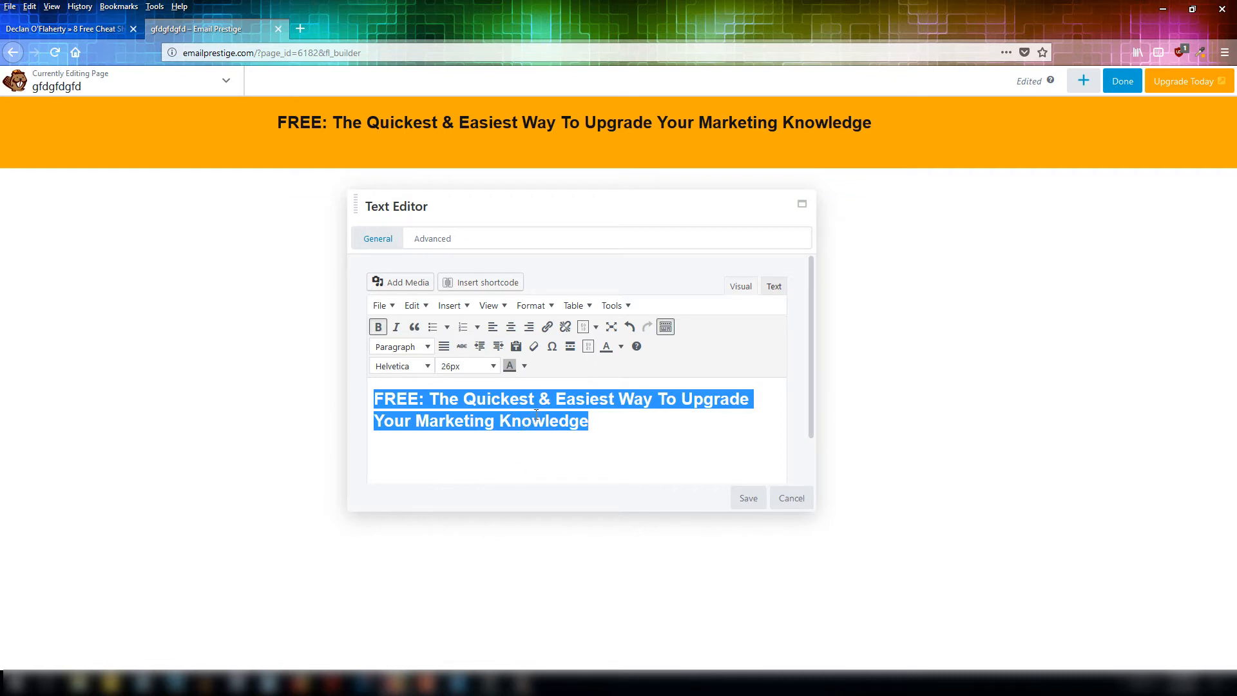
pyautogui.click(511, 326)
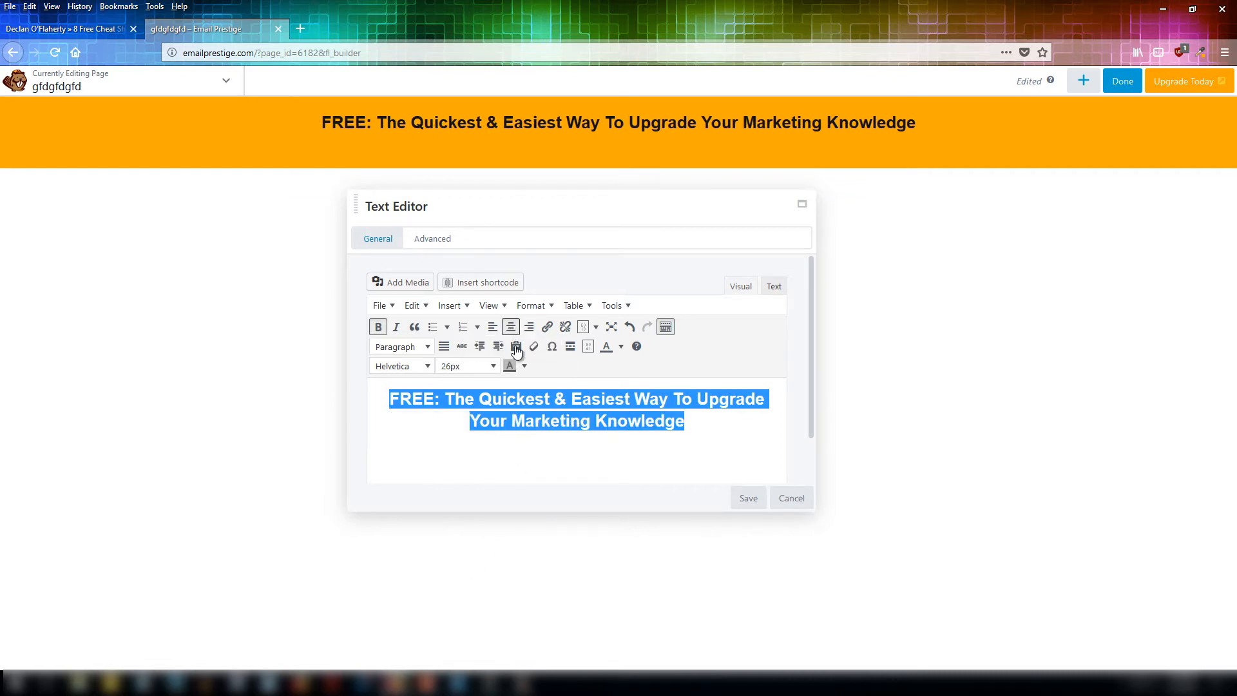
pyautogui.click(492, 457)
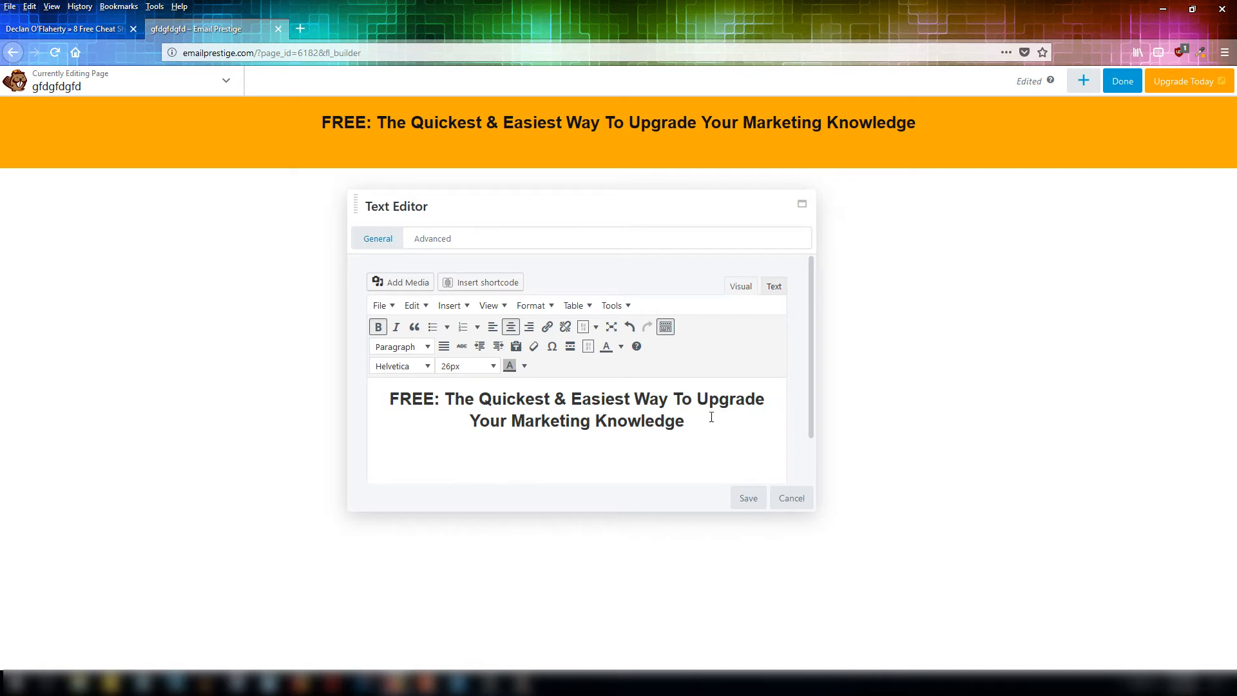
pyautogui.click(747, 497)
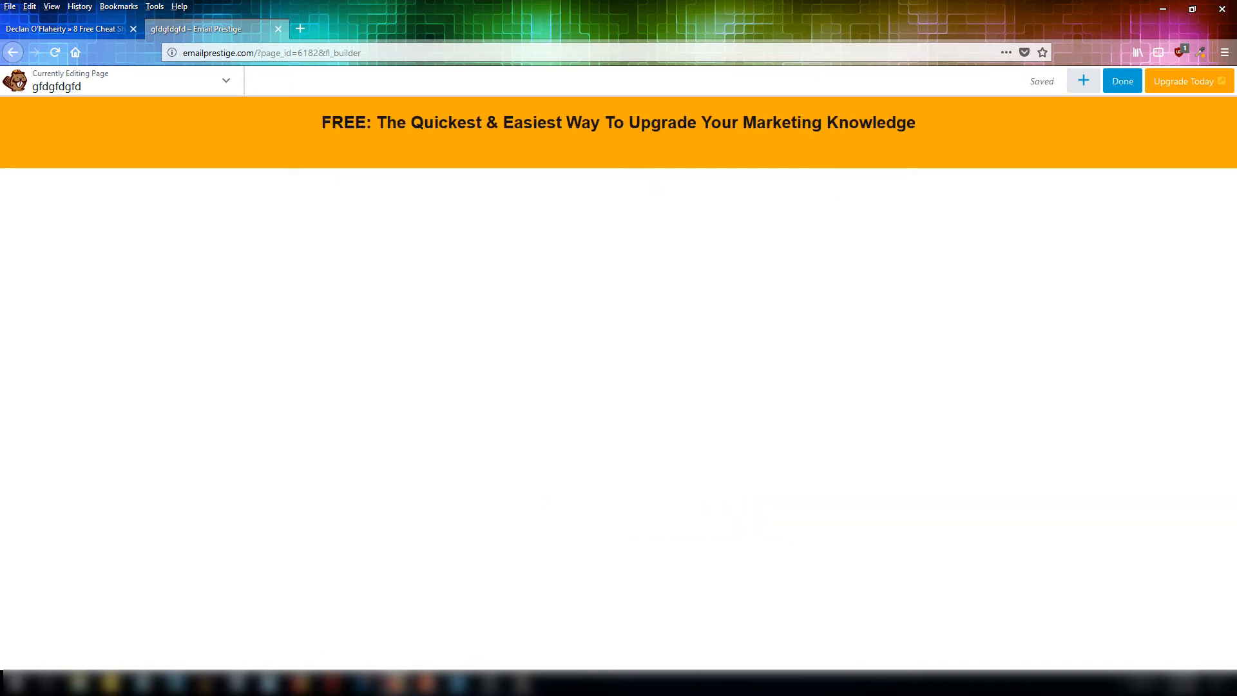
# Decrease the text module's bottom margin in its advanced settings and save.
pyautogui.moveTo(497, 157)
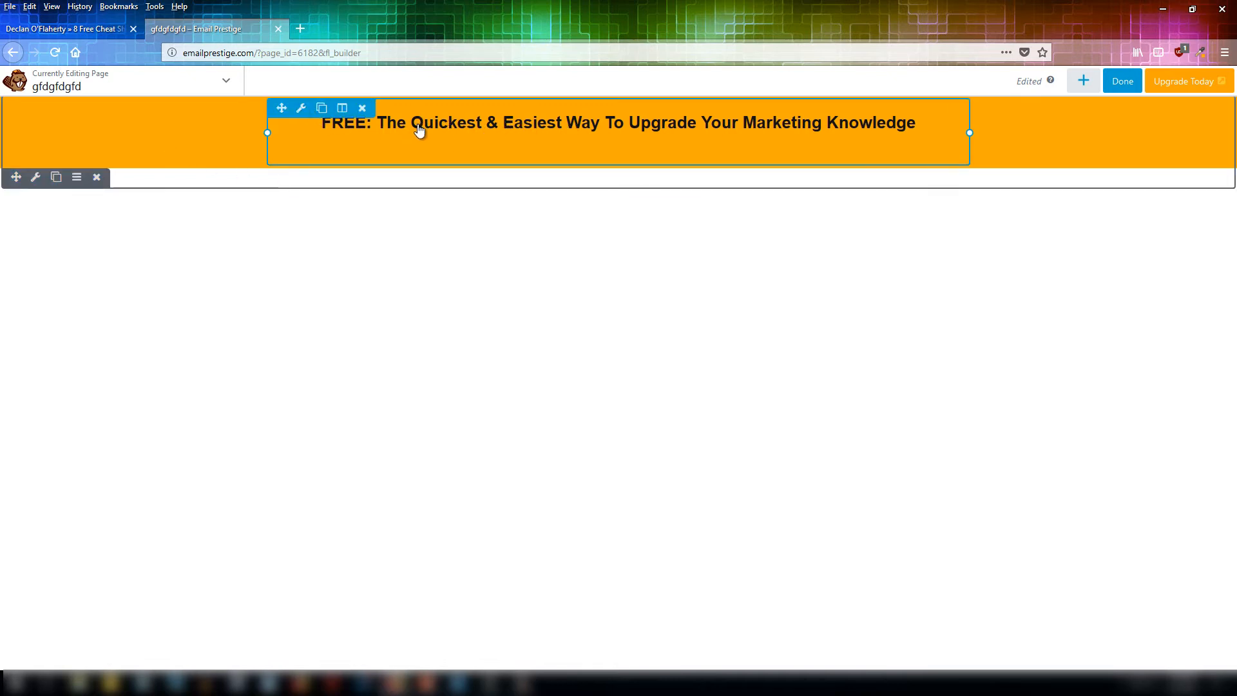
pyautogui.click(300, 107)
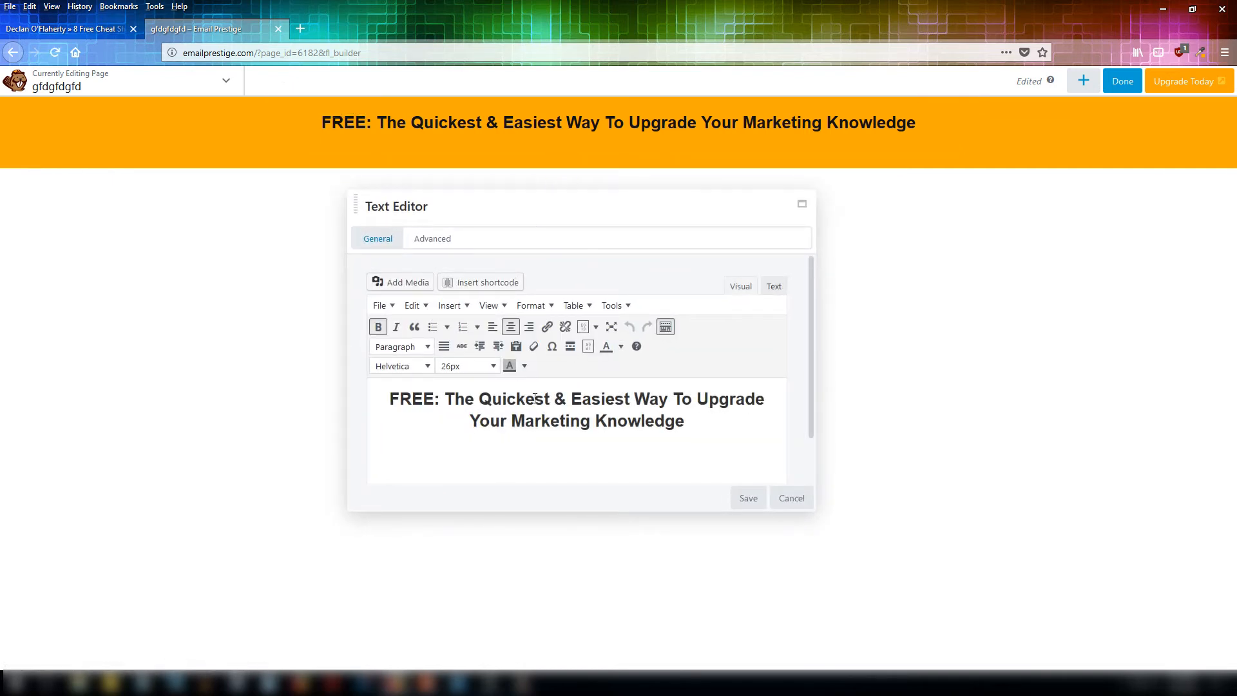
pyautogui.click(433, 242)
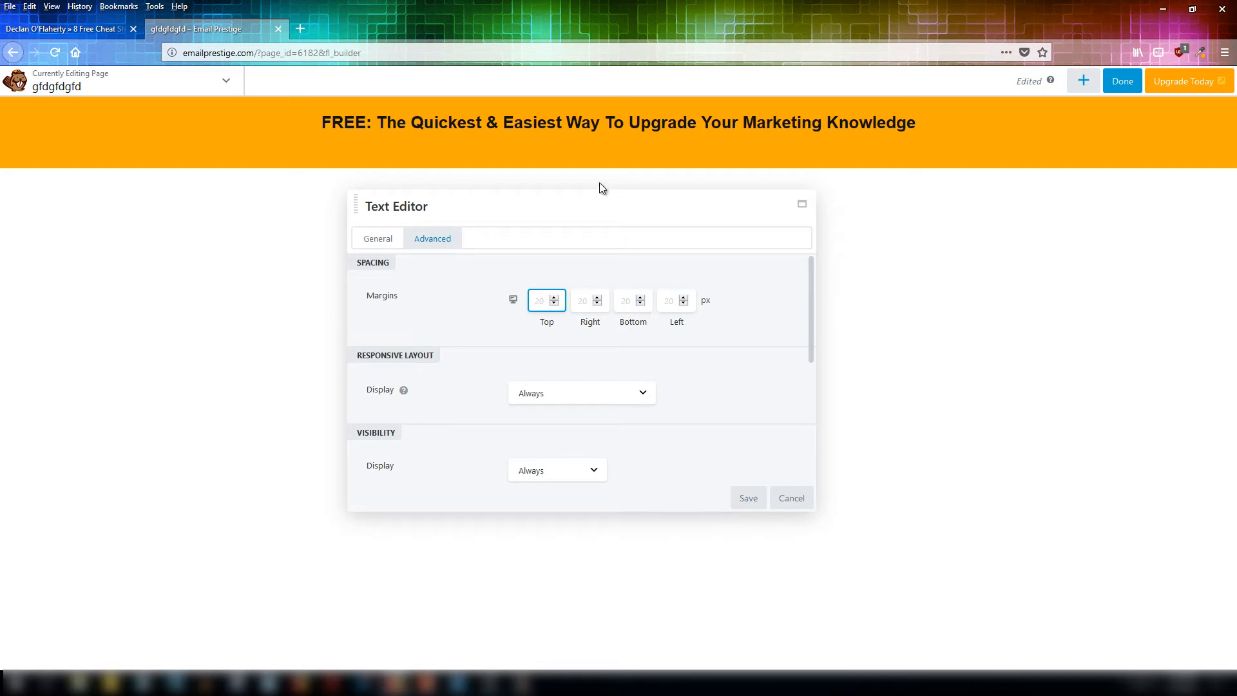
pyautogui.moveTo(583, 163)
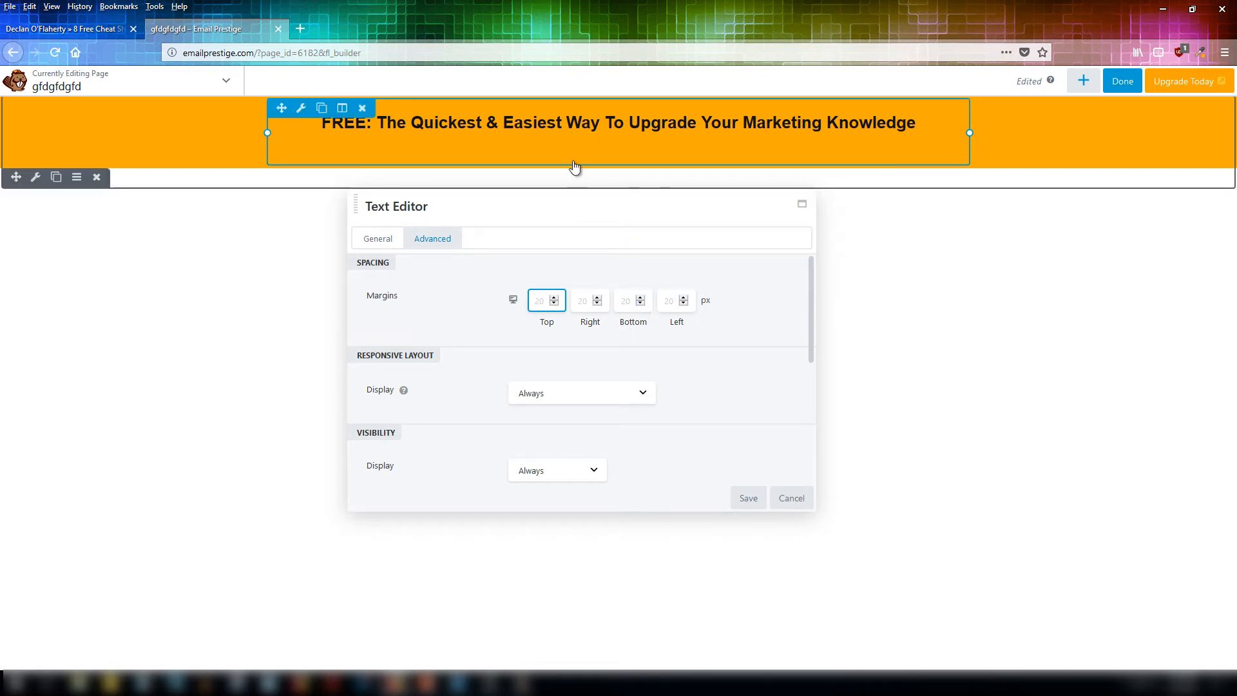
pyautogui.click(643, 304)
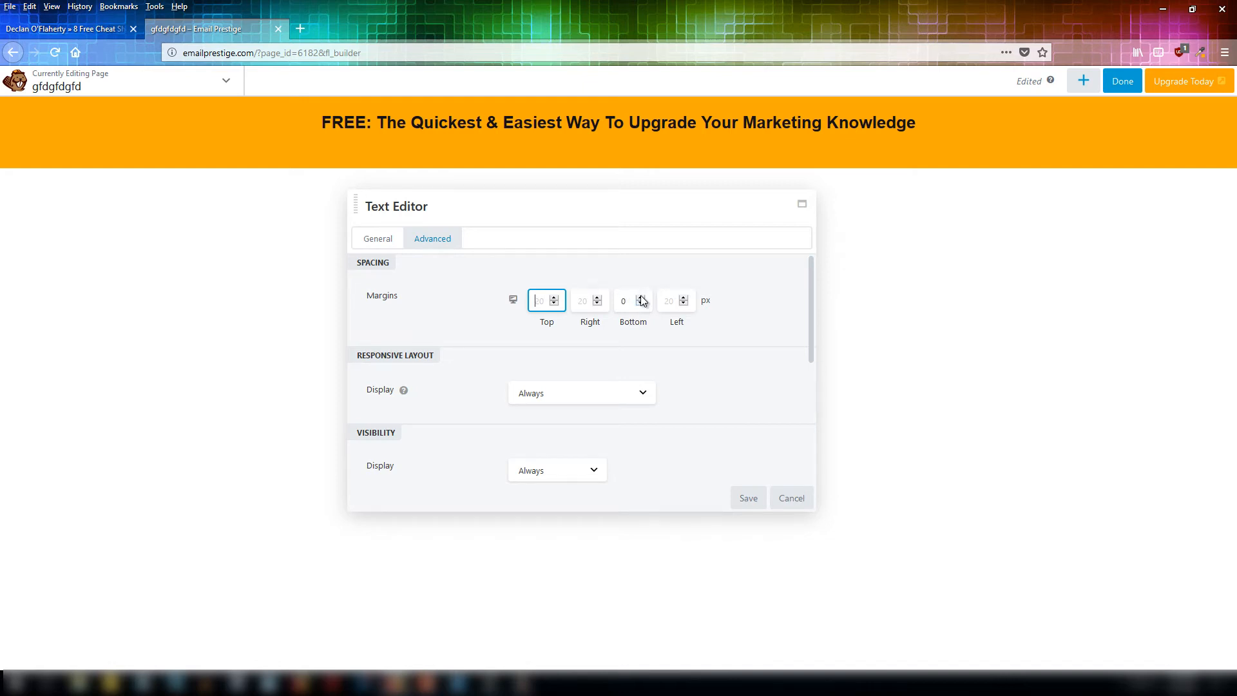
pyautogui.click(748, 500)
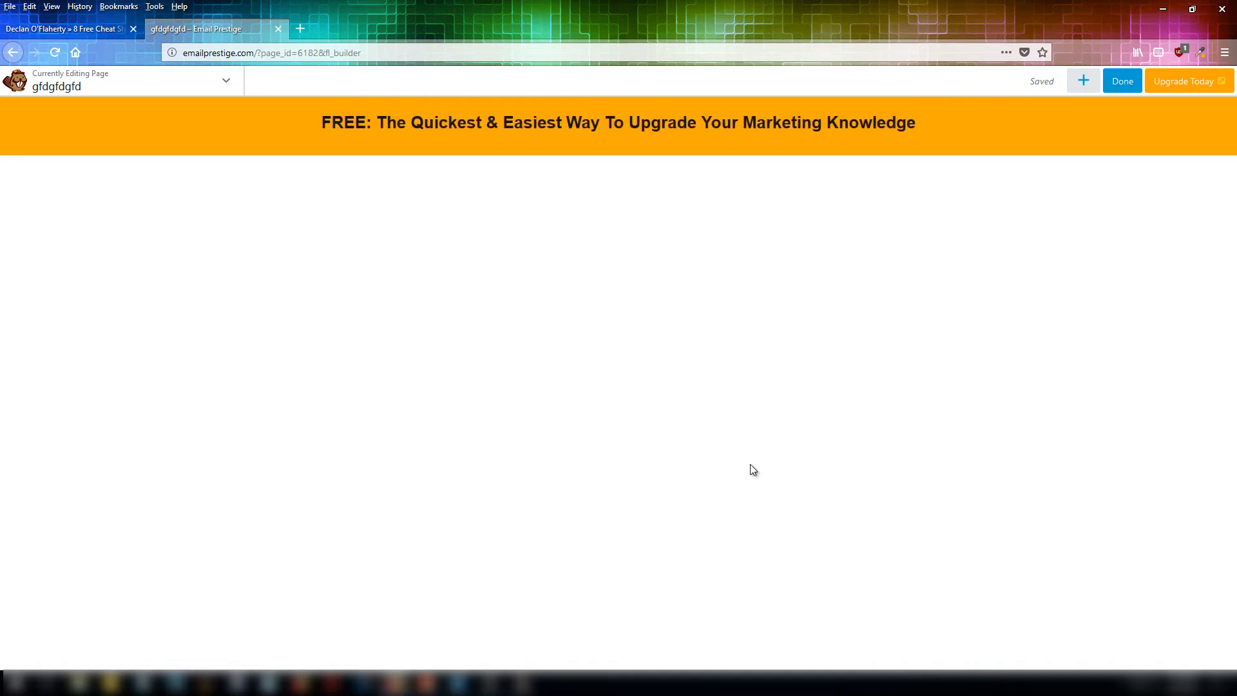
# Compare the header with the reference page, then colour the word "FREE:" in the headline white.
pyautogui.click(468, 129)
pyautogui.click(97, 27)
pyautogui.click(312, 111)
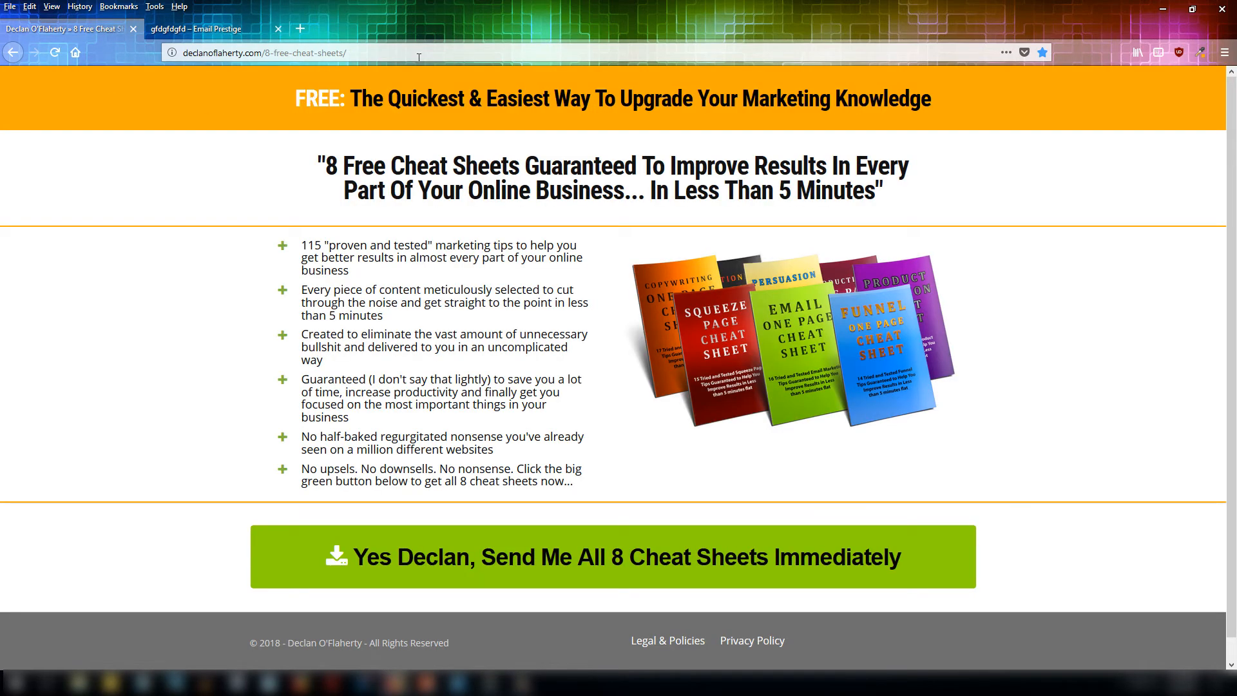
pyautogui.click(197, 29)
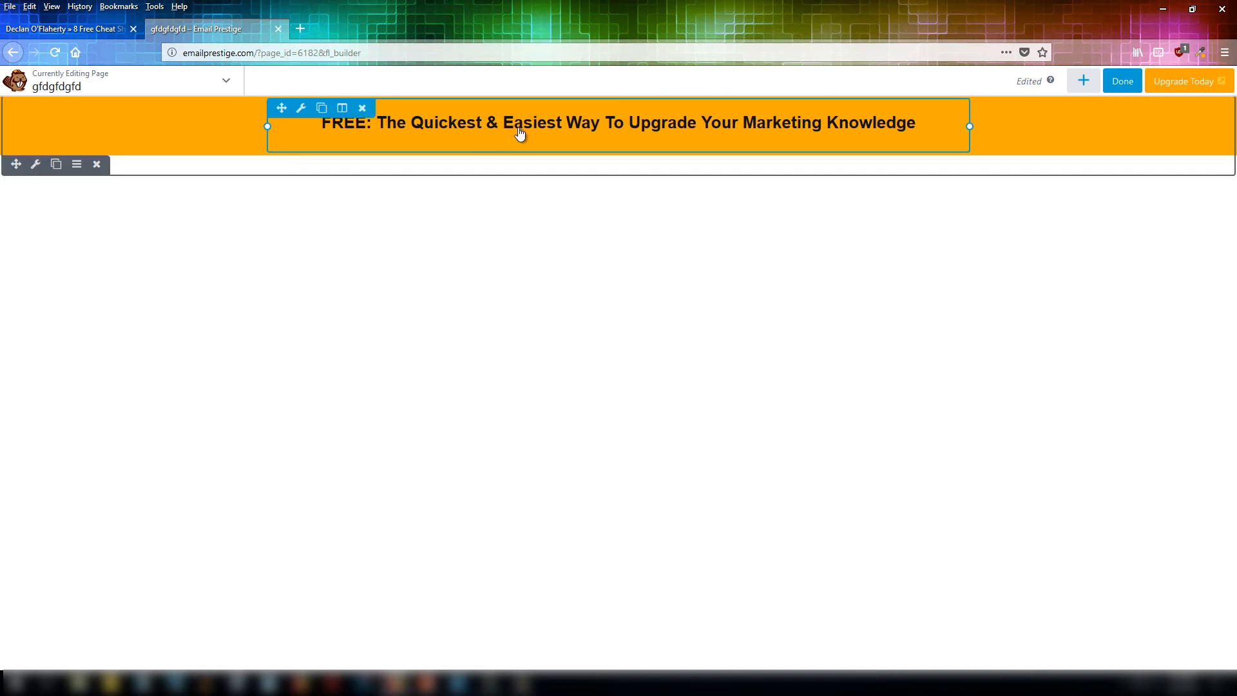
pyautogui.click(543, 117)
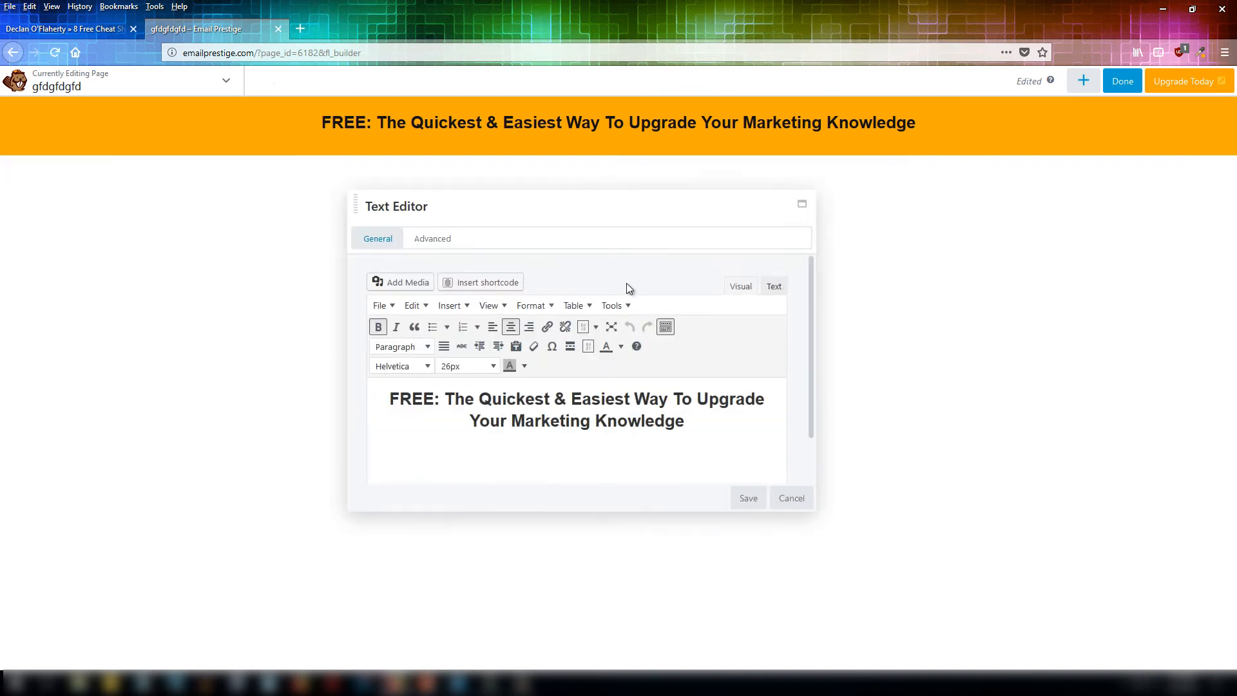
pyautogui.moveTo(440, 399); pyautogui.dragTo(374, 395)
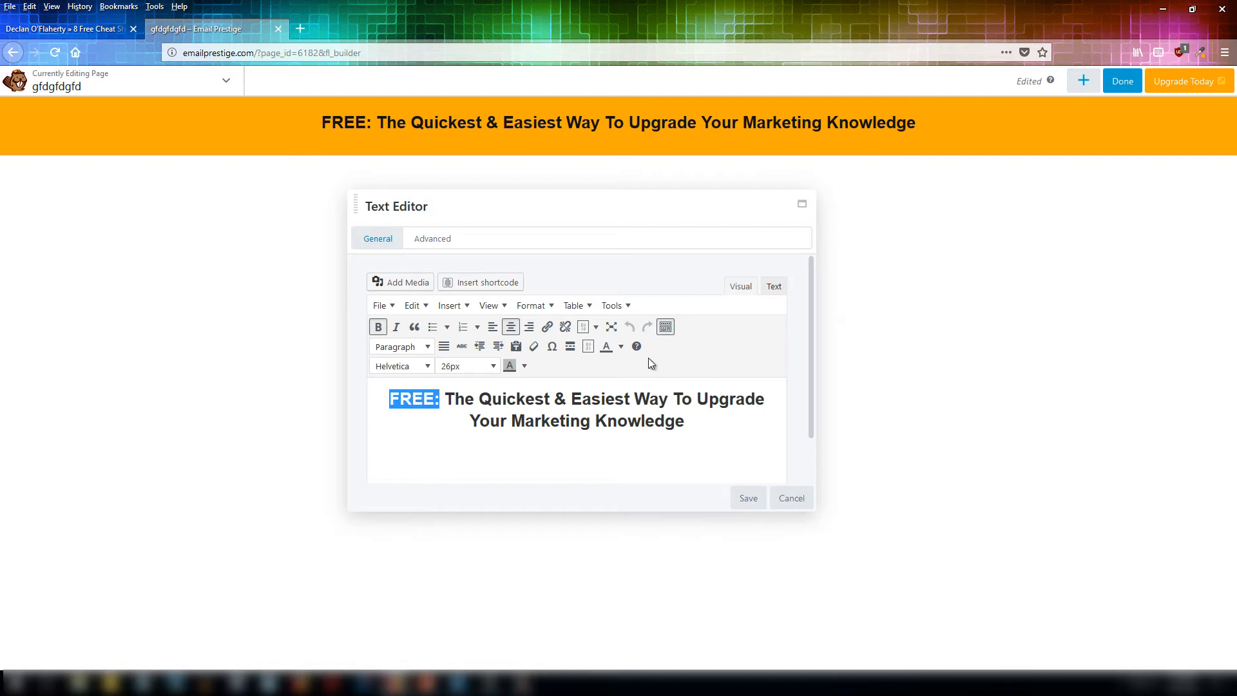
pyautogui.click(621, 346)
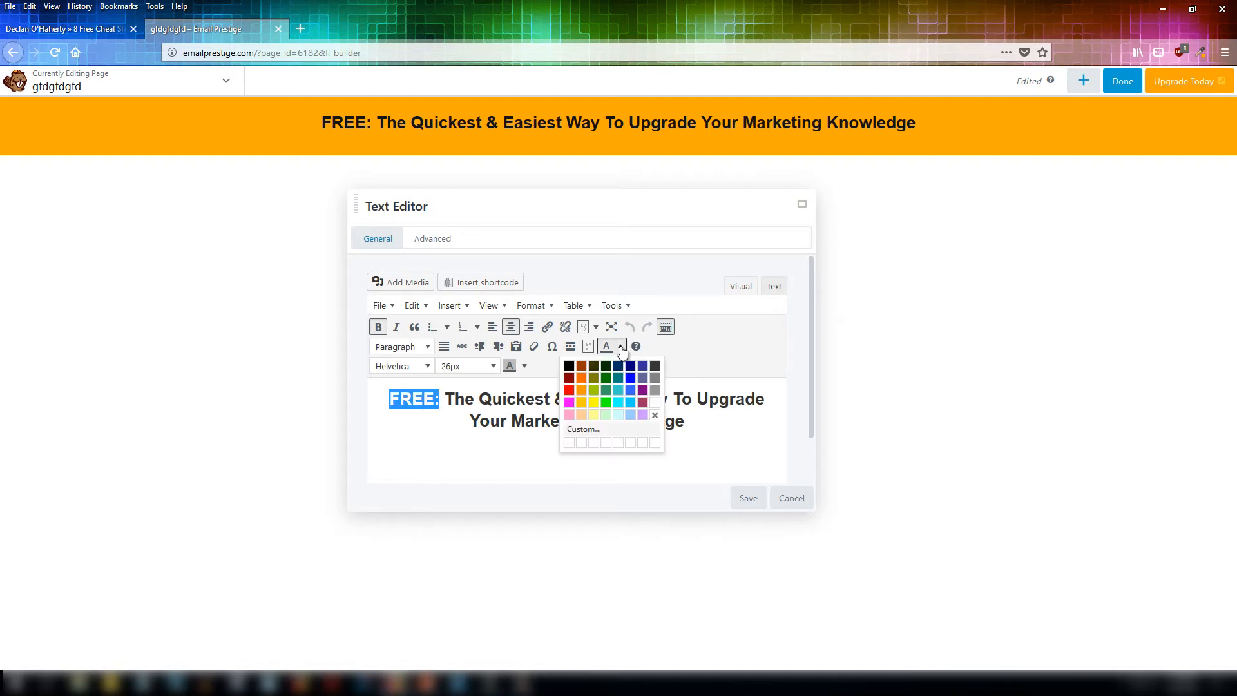
pyautogui.click(654, 402)
# Copy the subheadline text from the reference landing page.
pyautogui.click(98, 28)
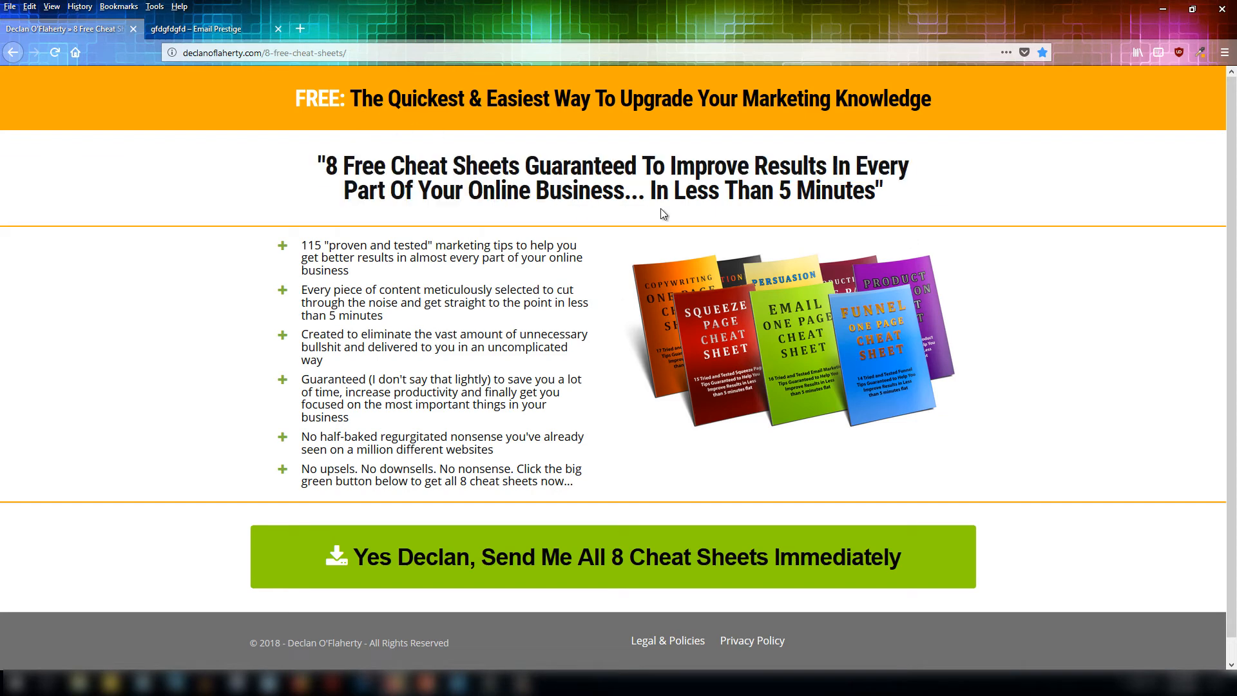
pyautogui.tripleClick(918, 191)
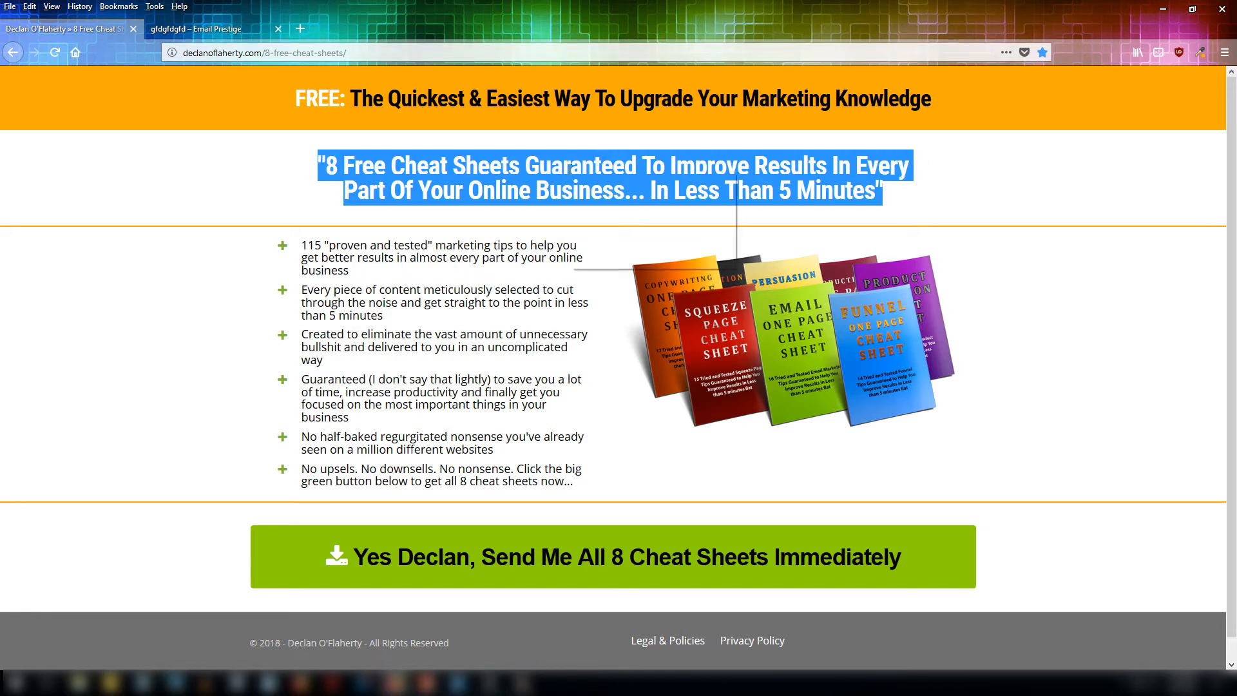
pyautogui.rightClick(569, 171)
pyautogui.click(613, 177)
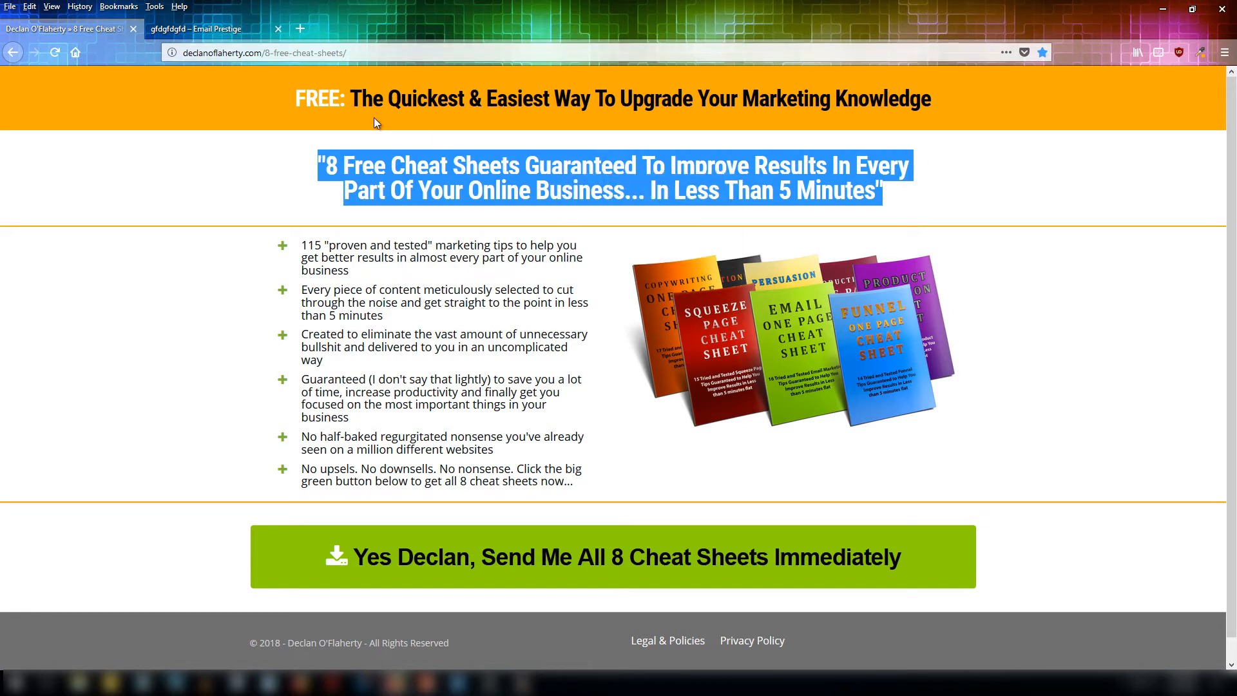
pyautogui.click(199, 29)
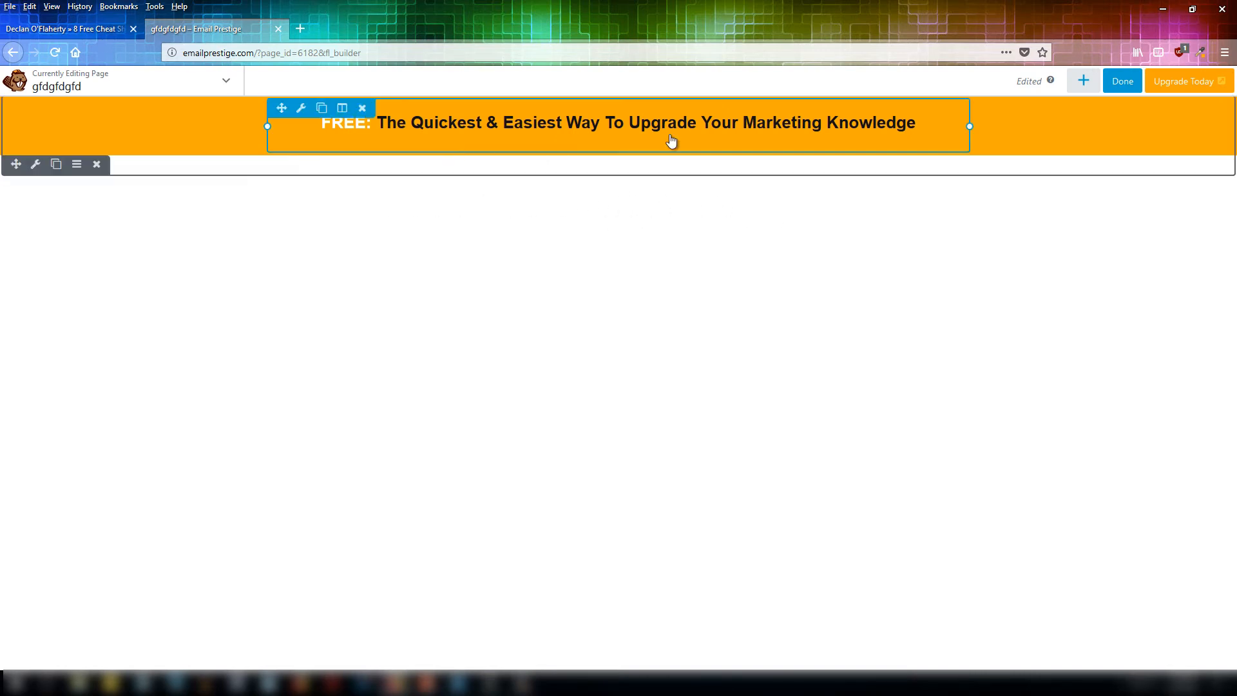
# Add a one-column row beneath the orange header row.
pyautogui.click(1085, 82)
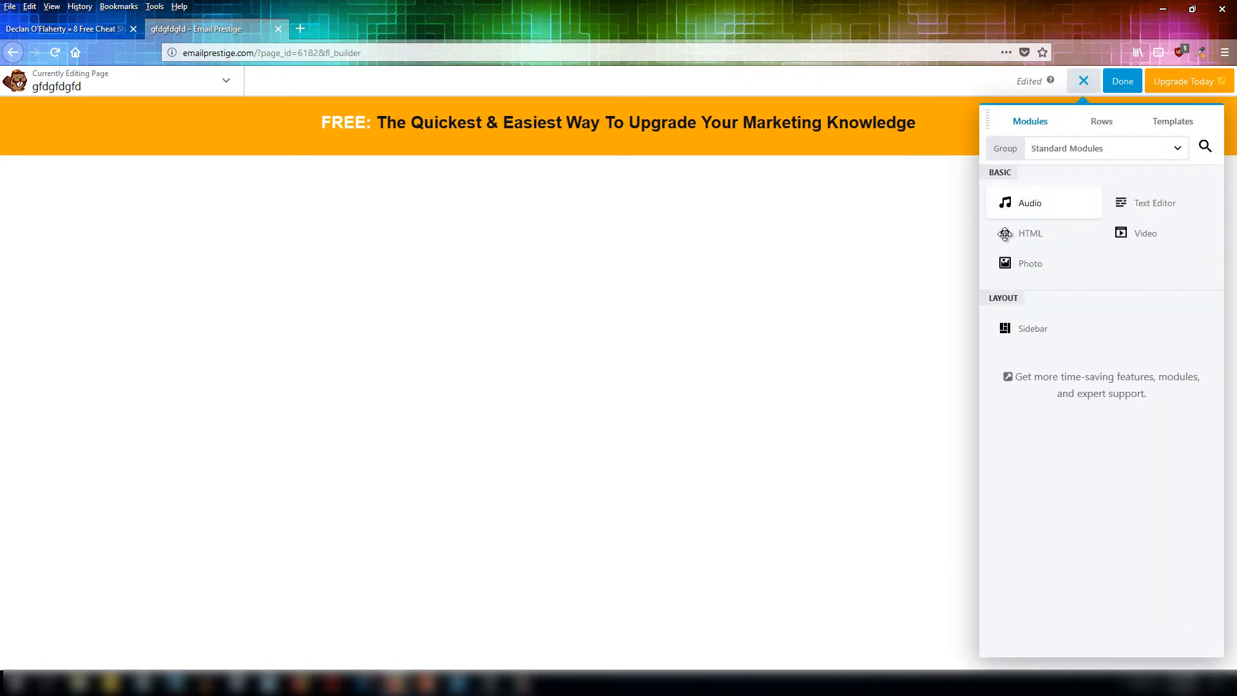
pyautogui.click(1103, 122)
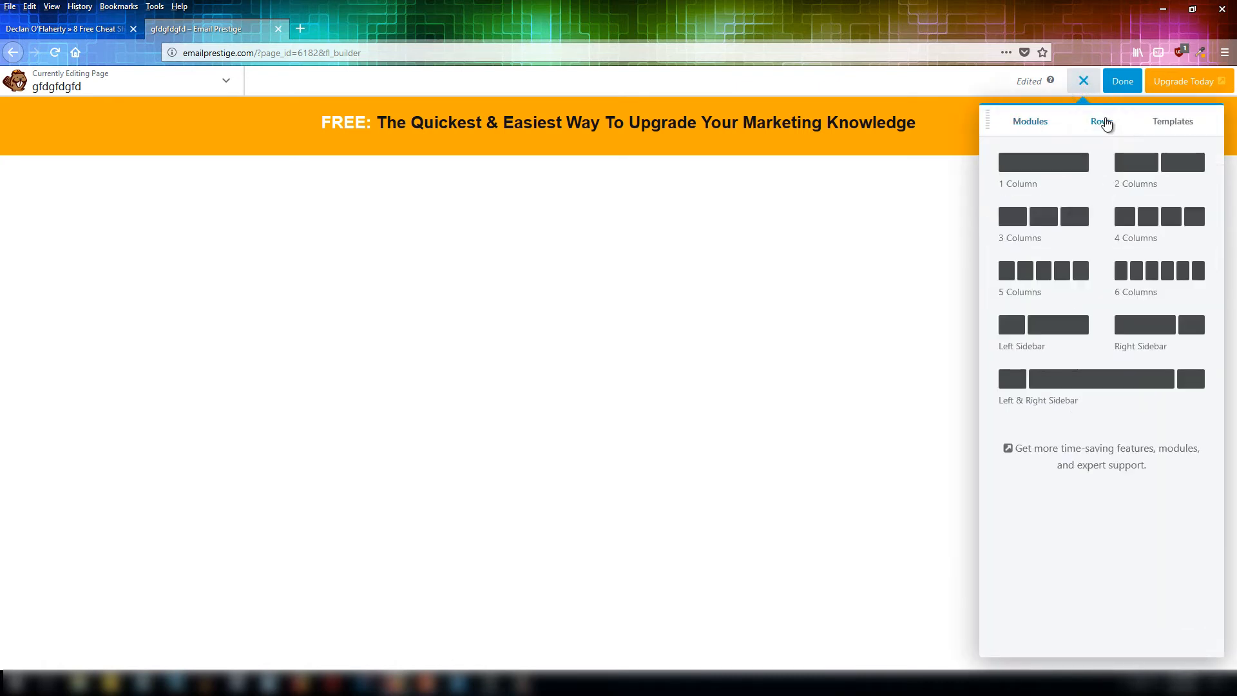
pyautogui.moveTo(1094, 171); pyautogui.dragTo(591, 258)
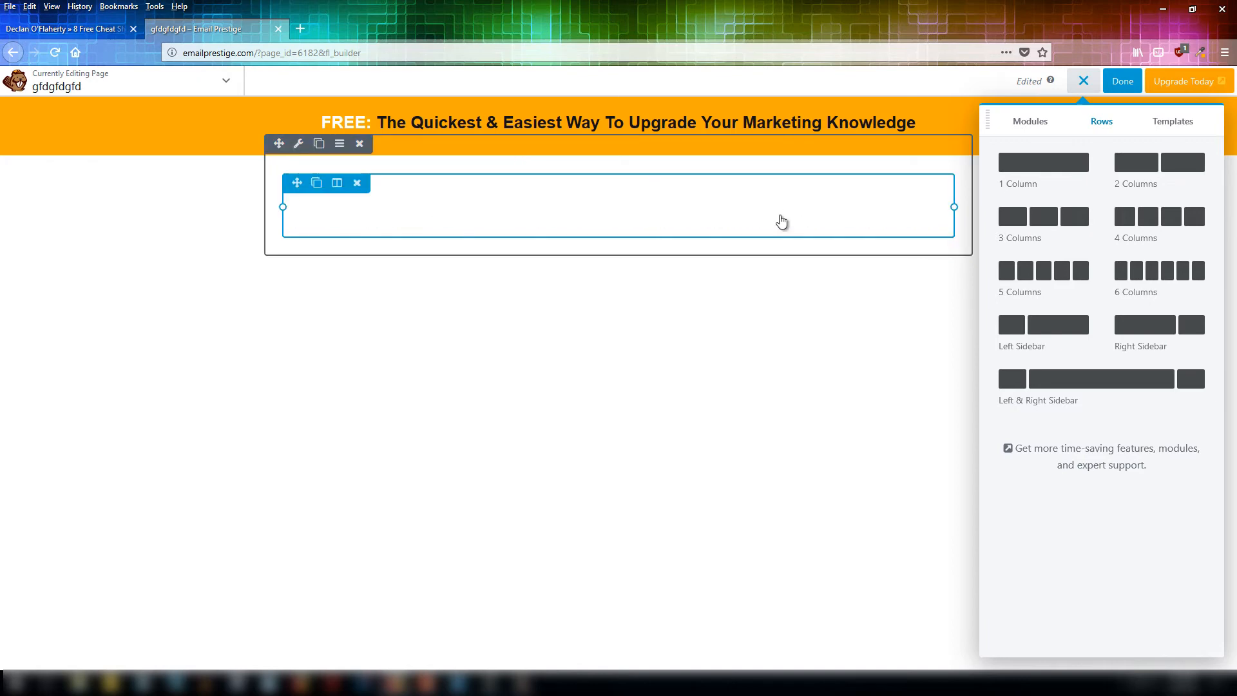
# Add a Text Editor module into the new row and paste the copied subheadline into it.
pyautogui.click(1035, 123)
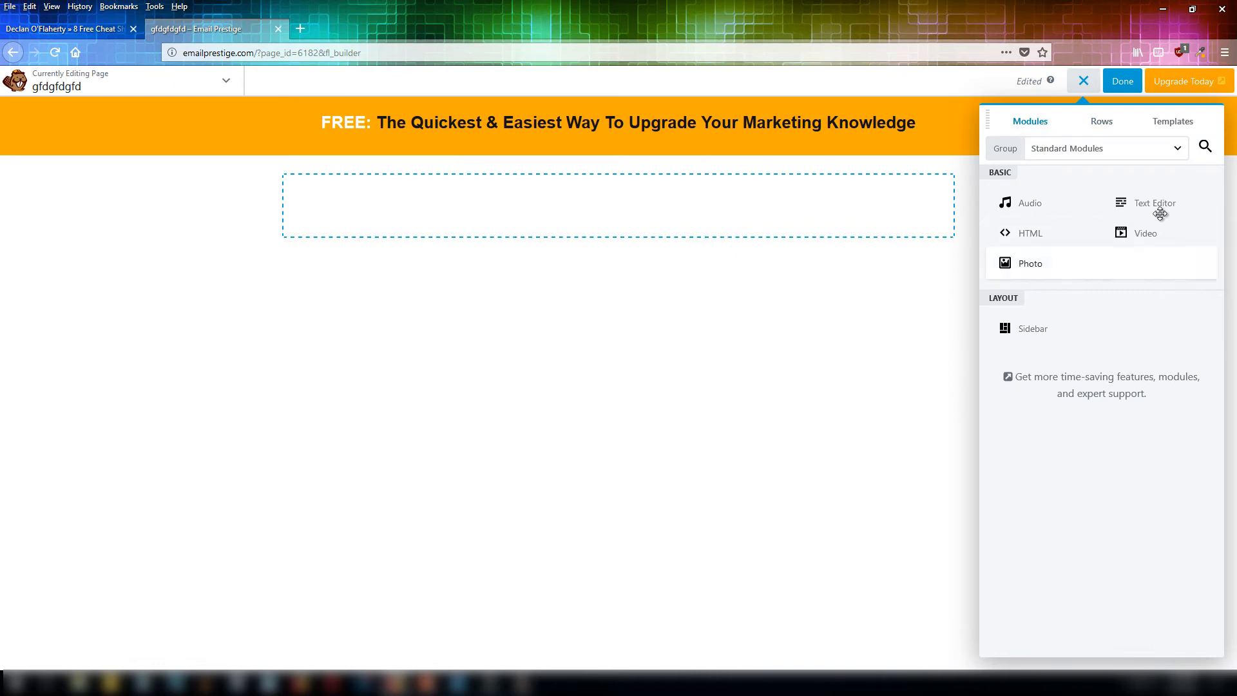
pyautogui.moveTo(1162, 207); pyautogui.dragTo(594, 313)
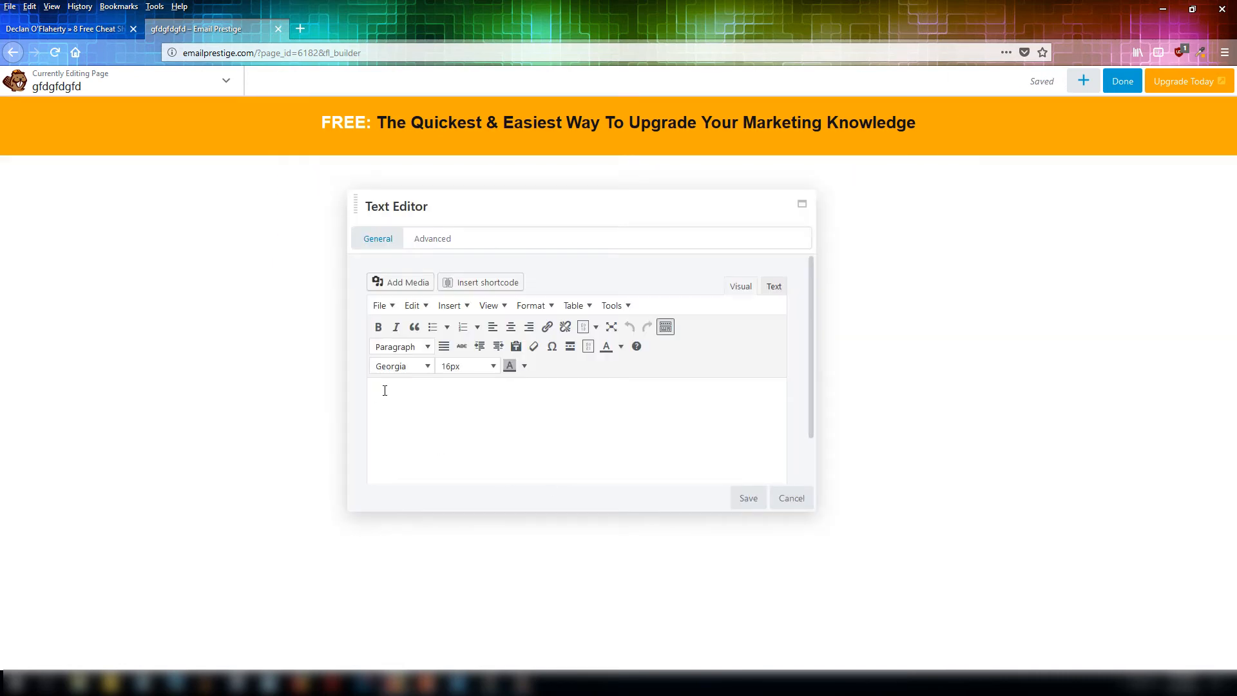
pyautogui.rightClick(385, 390)
pyautogui.click(416, 445)
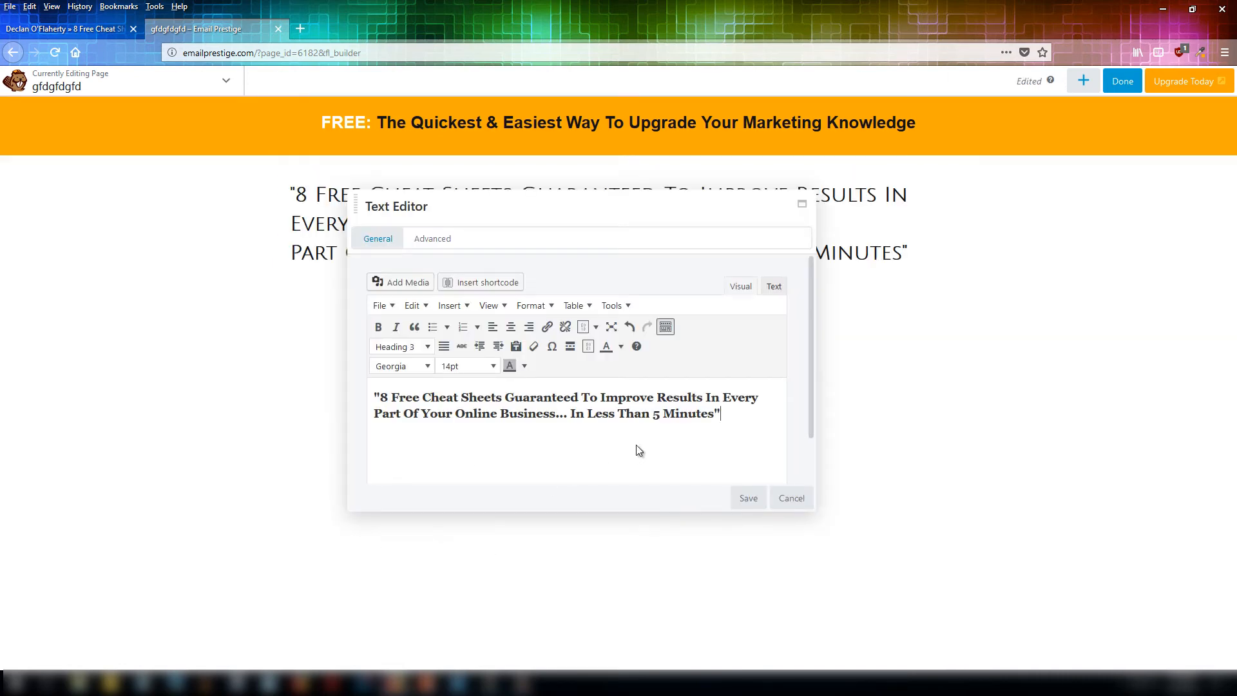
# Centre the pasted subheadline and change its format to Paragraph.
pyautogui.moveTo(602, 226); pyautogui.dragTo(598, 291)
pyautogui.moveTo(717, 480); pyautogui.dragTo(370, 462)
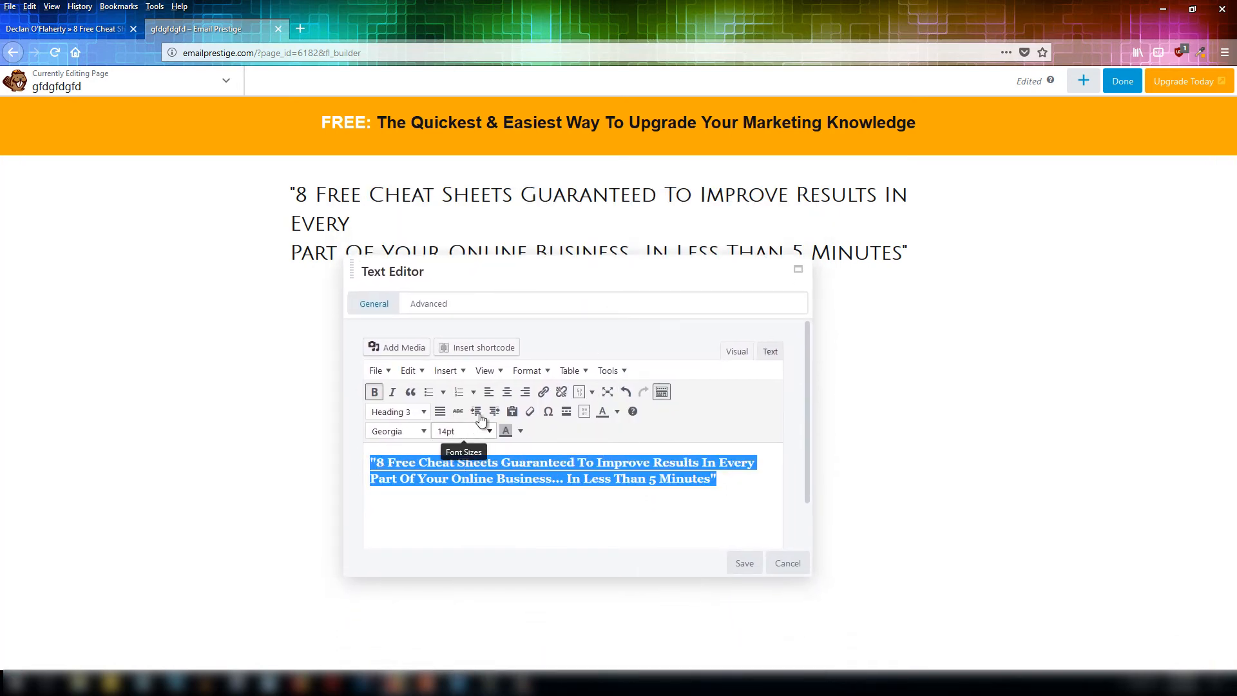
pyautogui.click(506, 393)
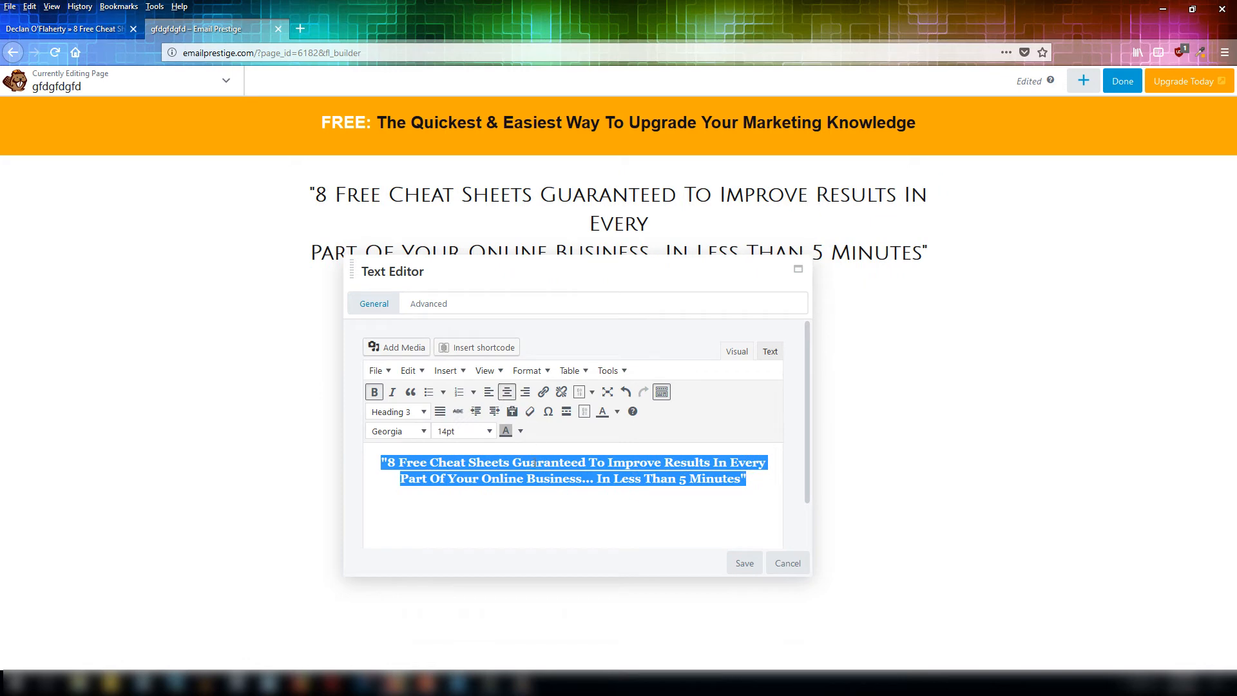
pyautogui.click(426, 413)
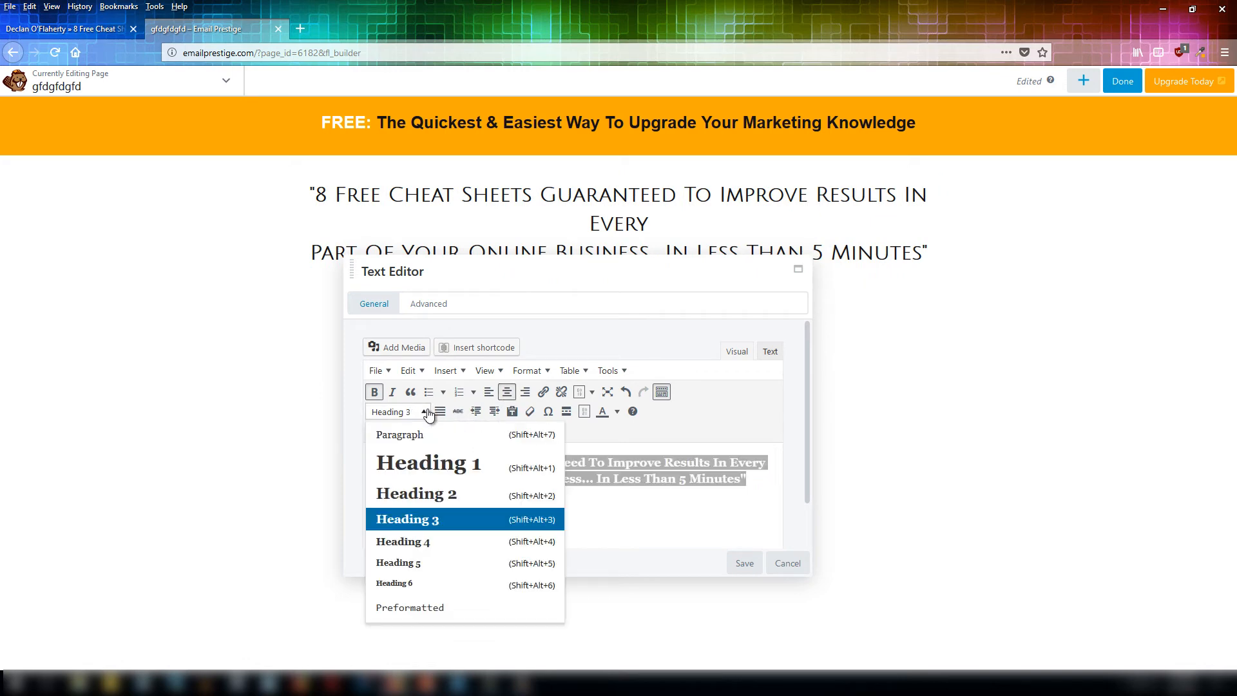
pyautogui.click(420, 436)
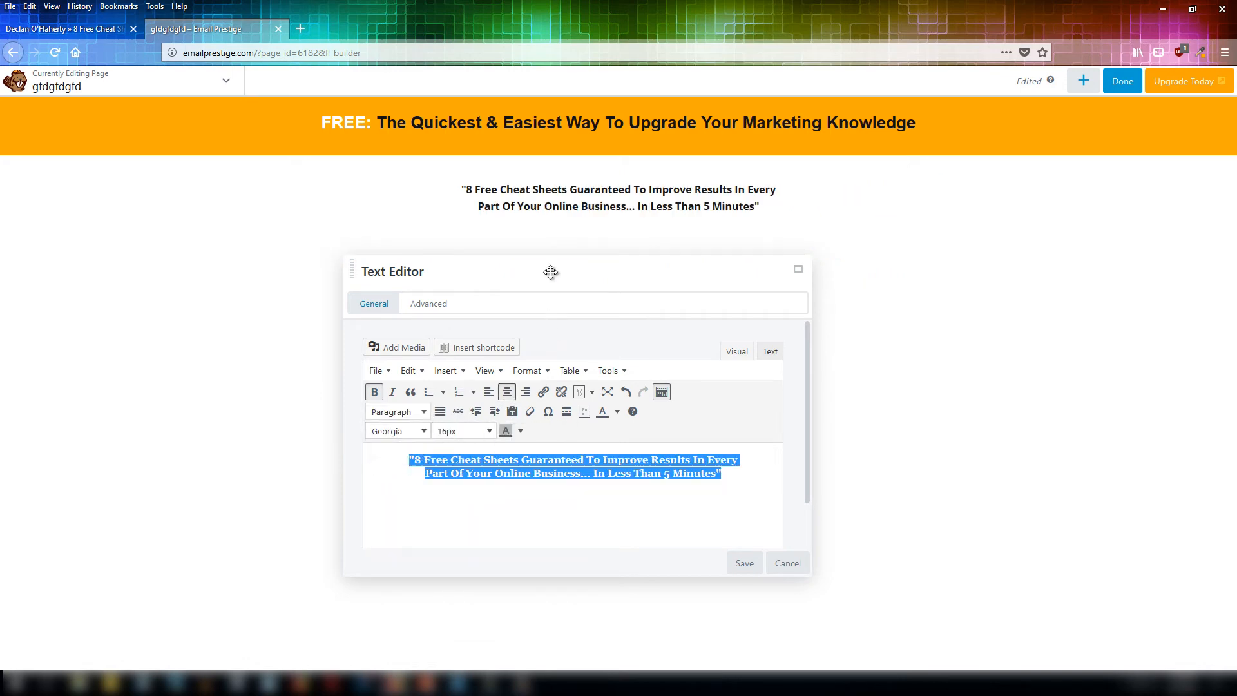
# Set the subheadline's font size to 30px and save the text module.
pyautogui.click(490, 433)
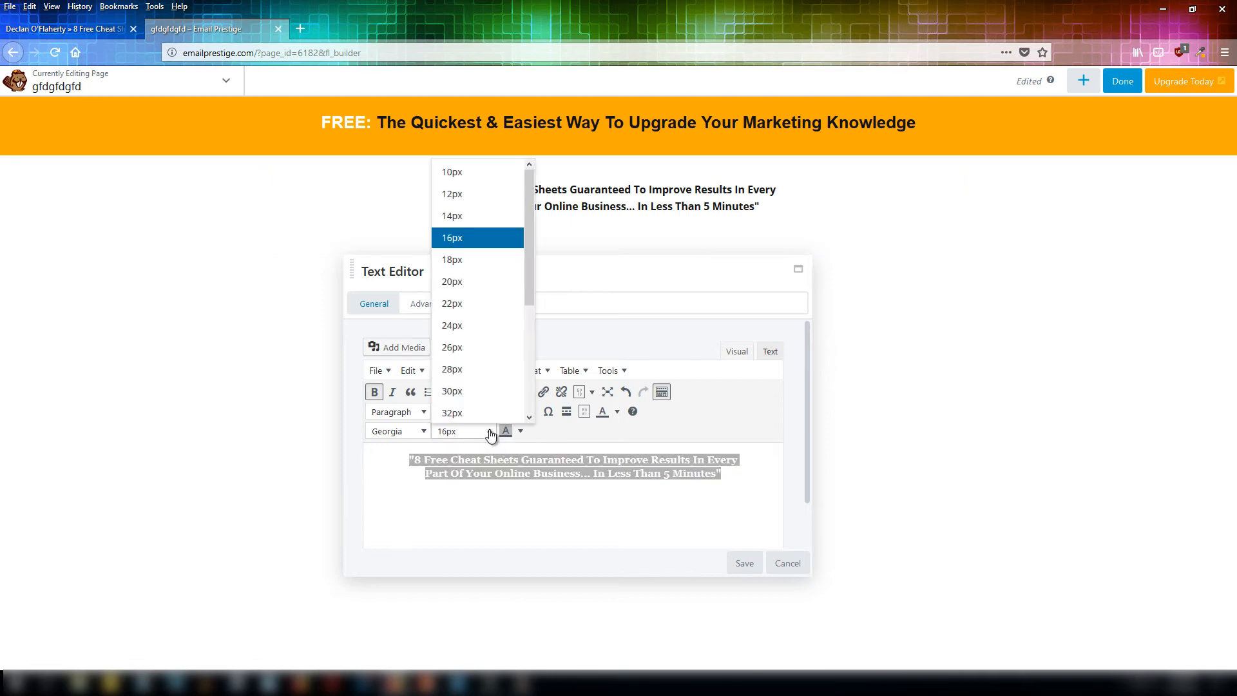
pyautogui.click(470, 391)
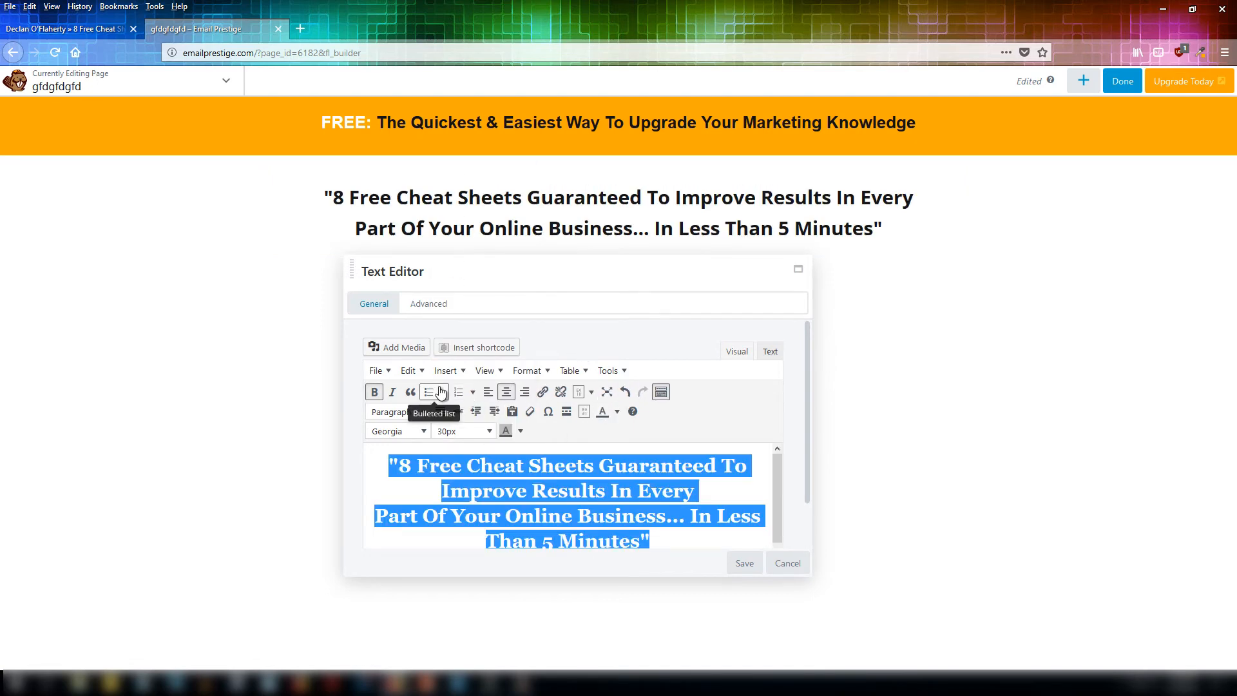
pyautogui.click(690, 501)
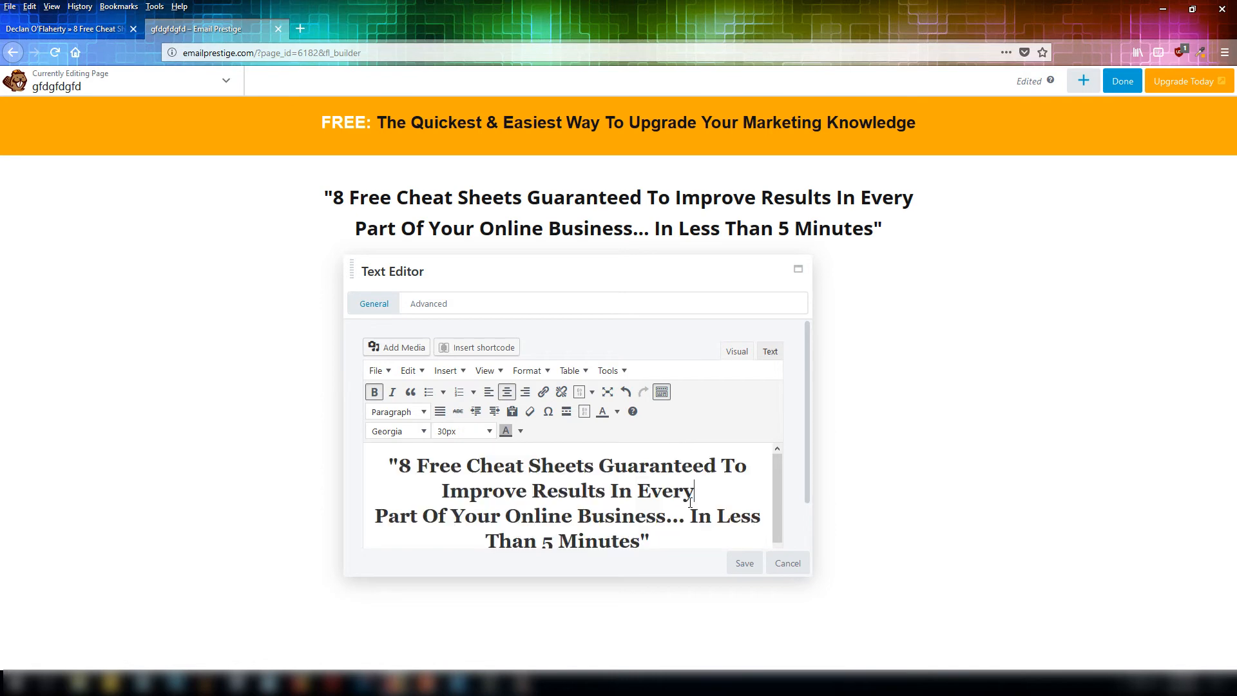
pyautogui.click(751, 564)
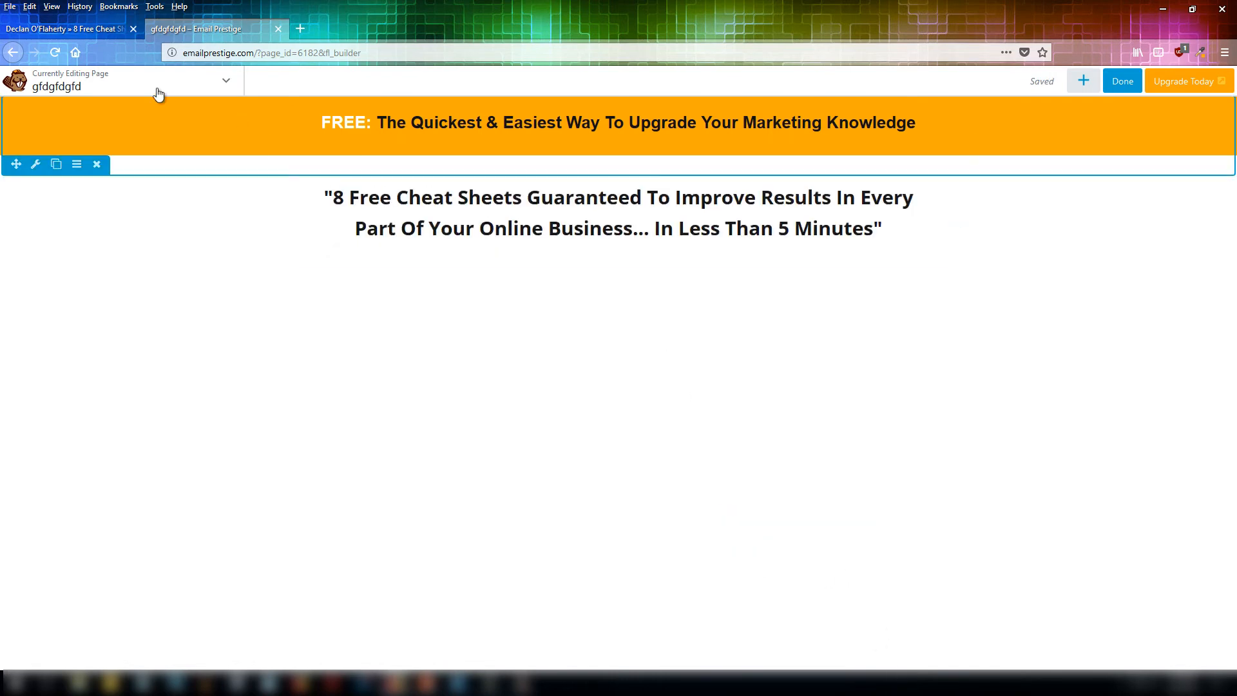
# Check the reference's bullet section, then add a two-column row beneath the subheadline row.
pyautogui.click(95, 26)
pyautogui.click(967, 197)
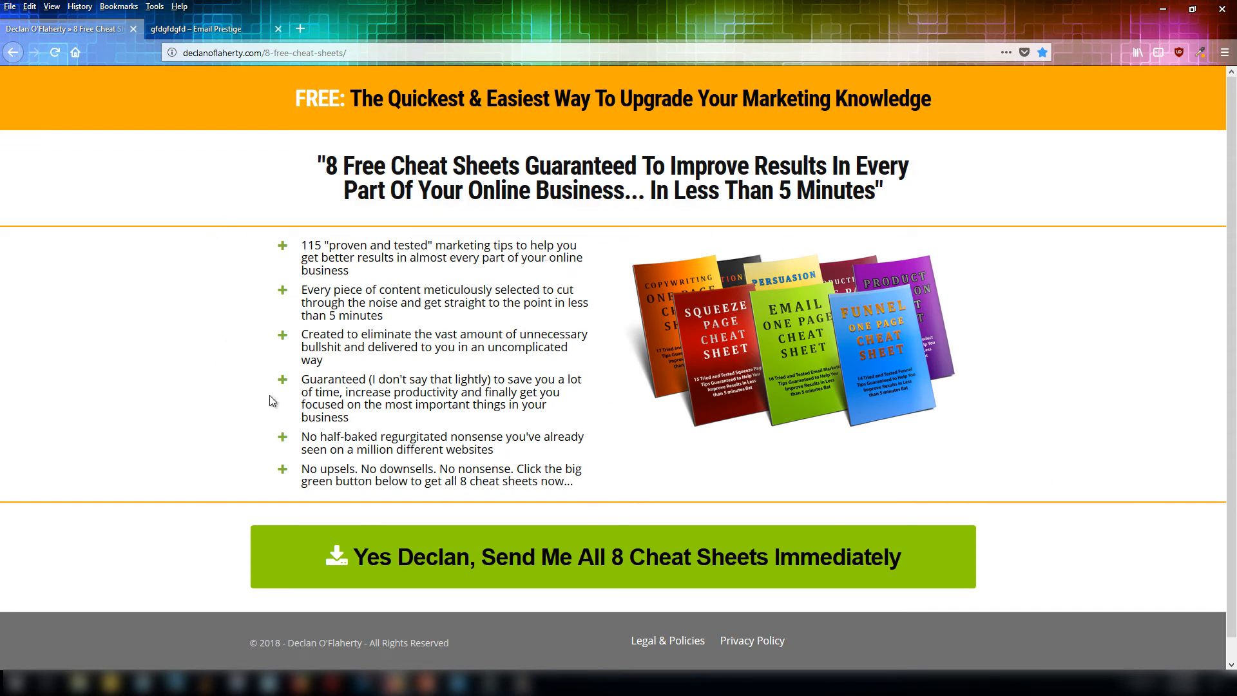
pyautogui.moveTo(575, 485); pyautogui.dragTo(287, 243)
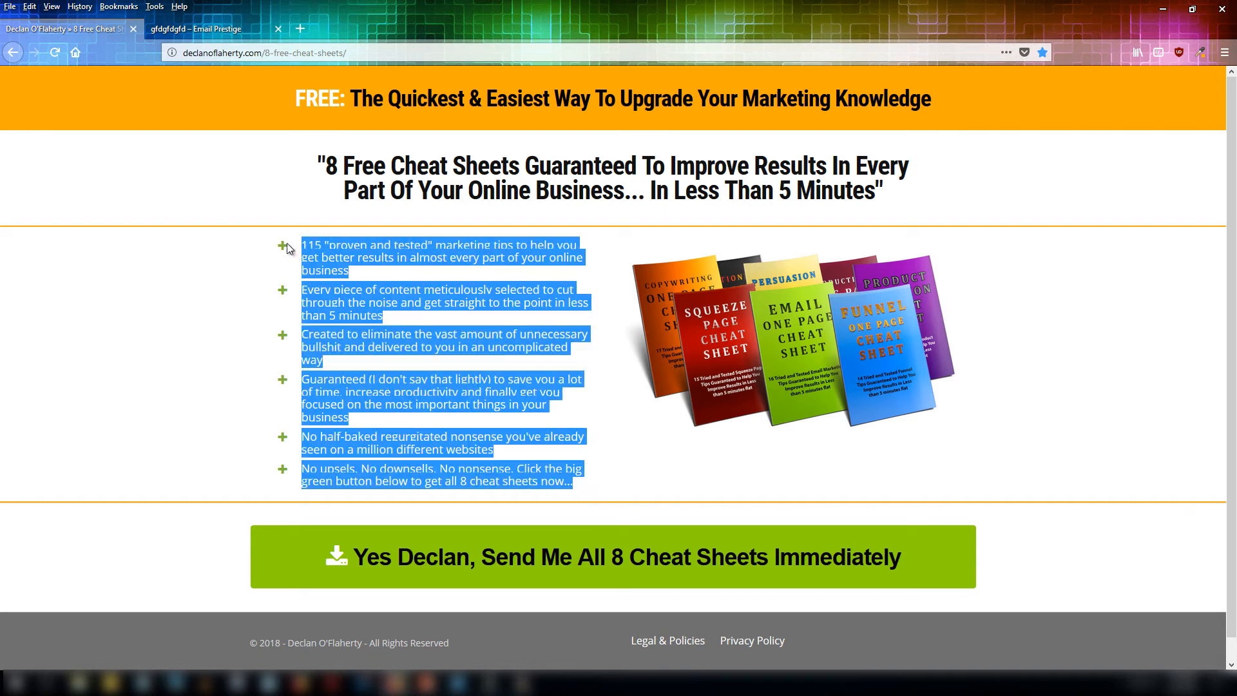
pyautogui.click(589, 360)
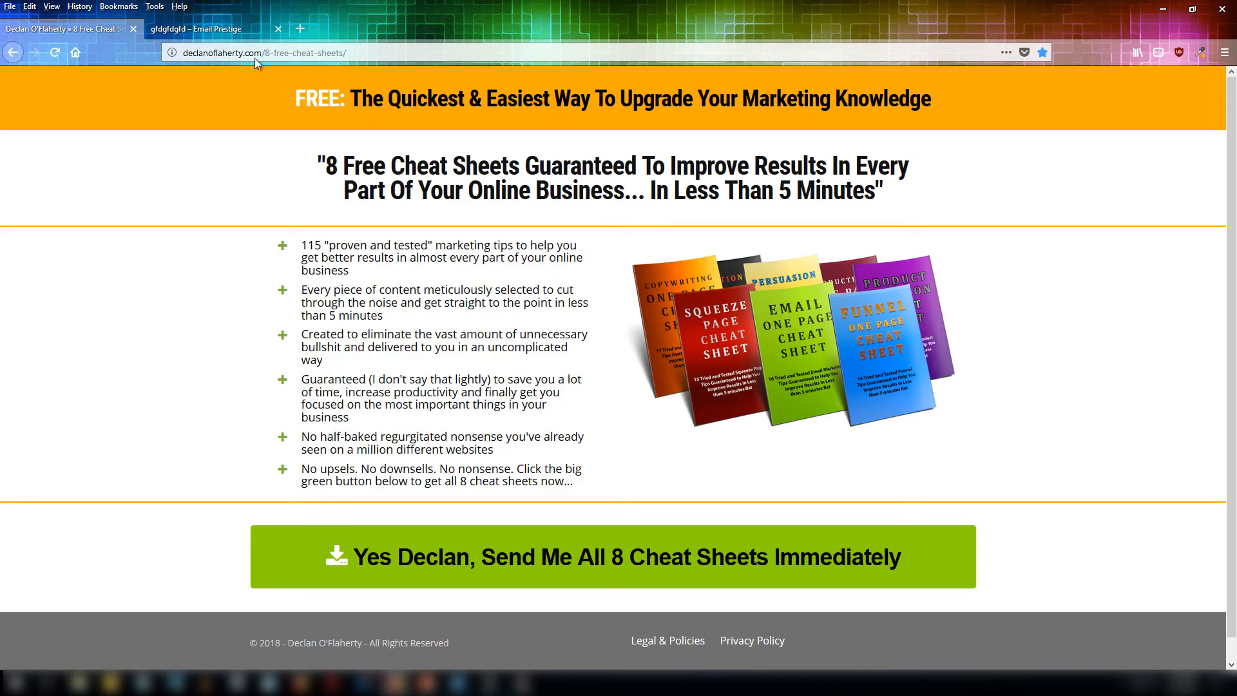
pyautogui.click(212, 28)
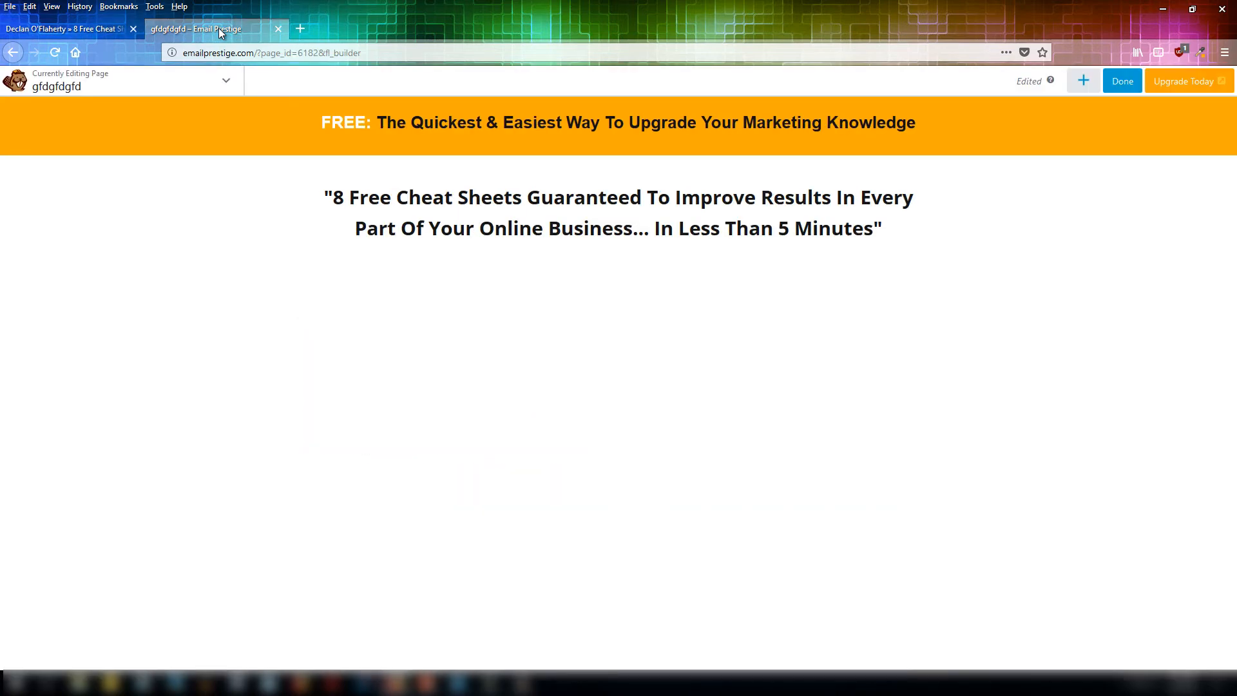
pyautogui.click(1083, 81)
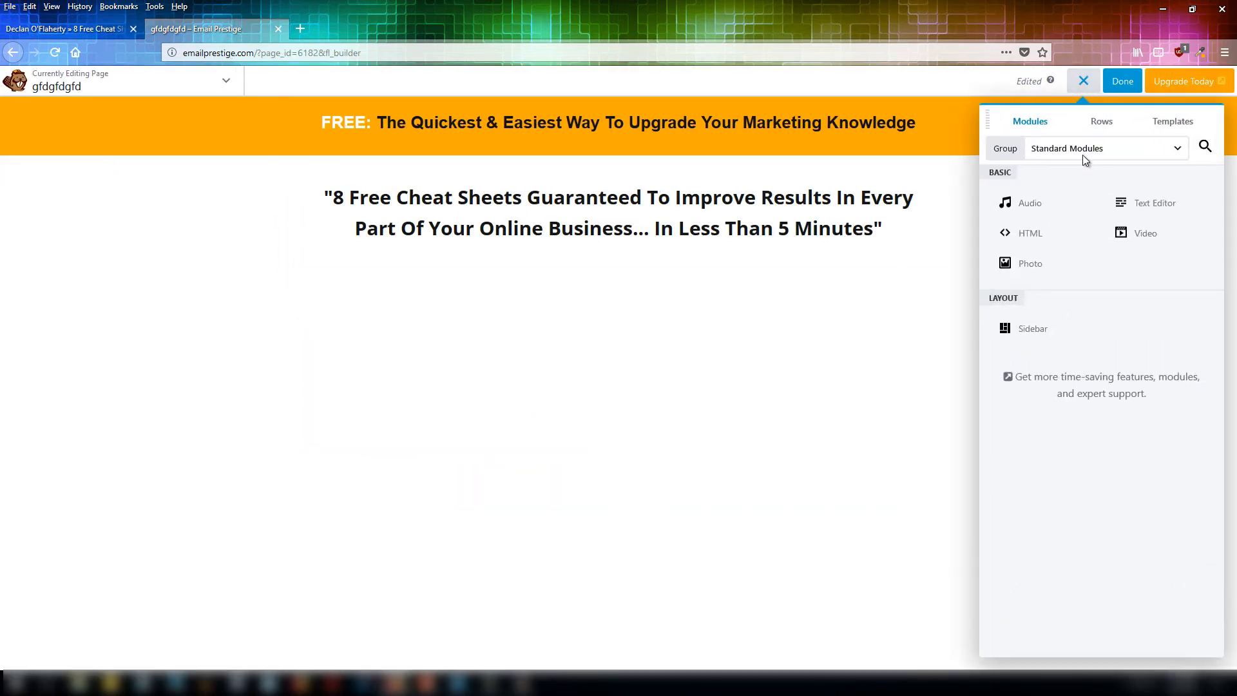
pyautogui.click(1101, 124)
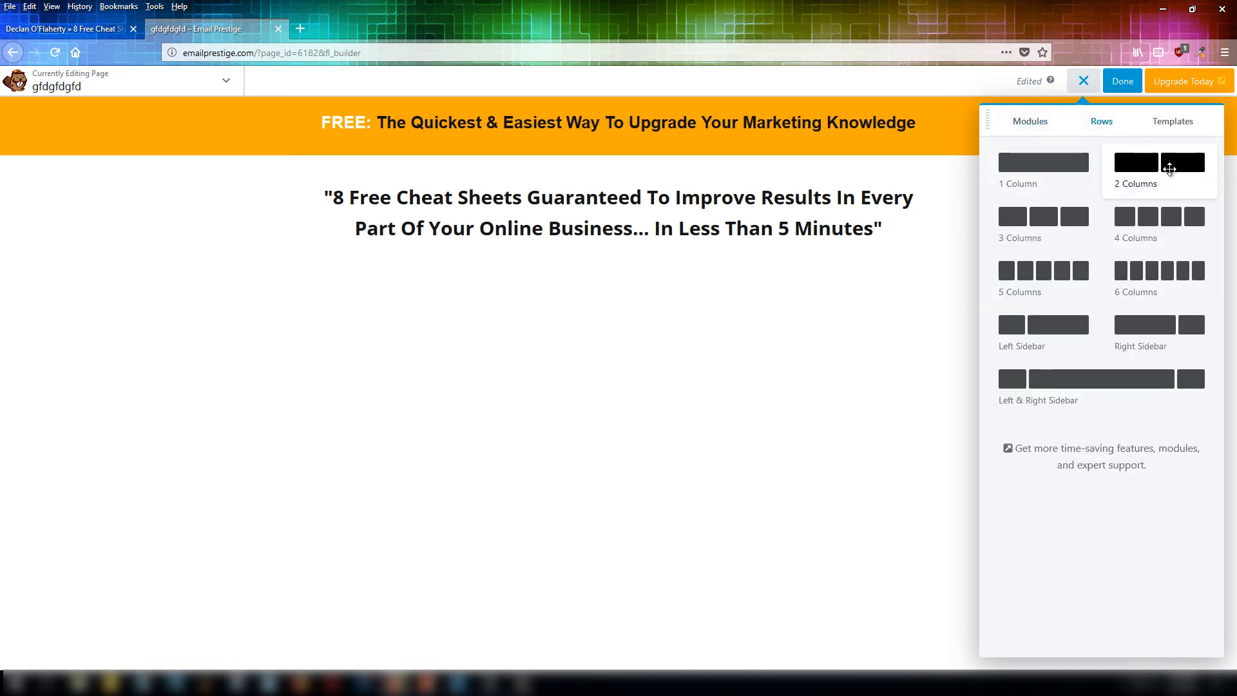
pyautogui.moveTo(1138, 169); pyautogui.dragTo(605, 454)
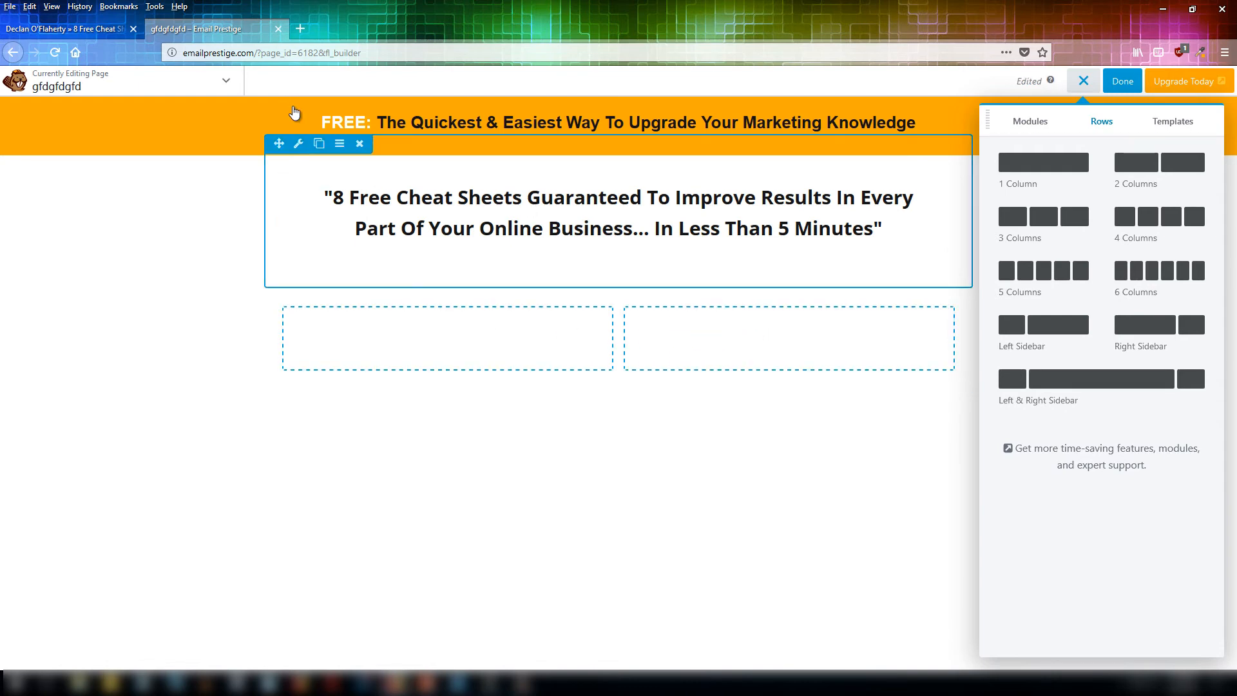
# Examine the reference page's bullet list and the pop-up form opened by its download button.
pyautogui.click(87, 32)
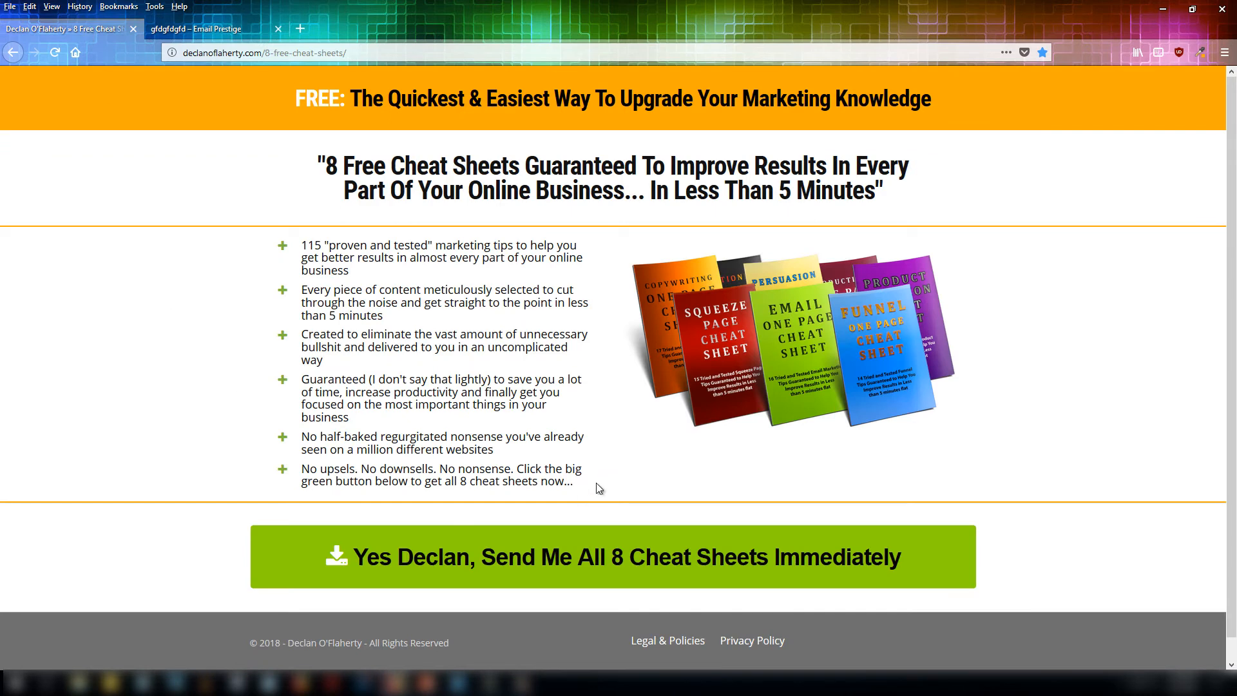
pyautogui.moveTo(599, 488); pyautogui.dragTo(300, 244)
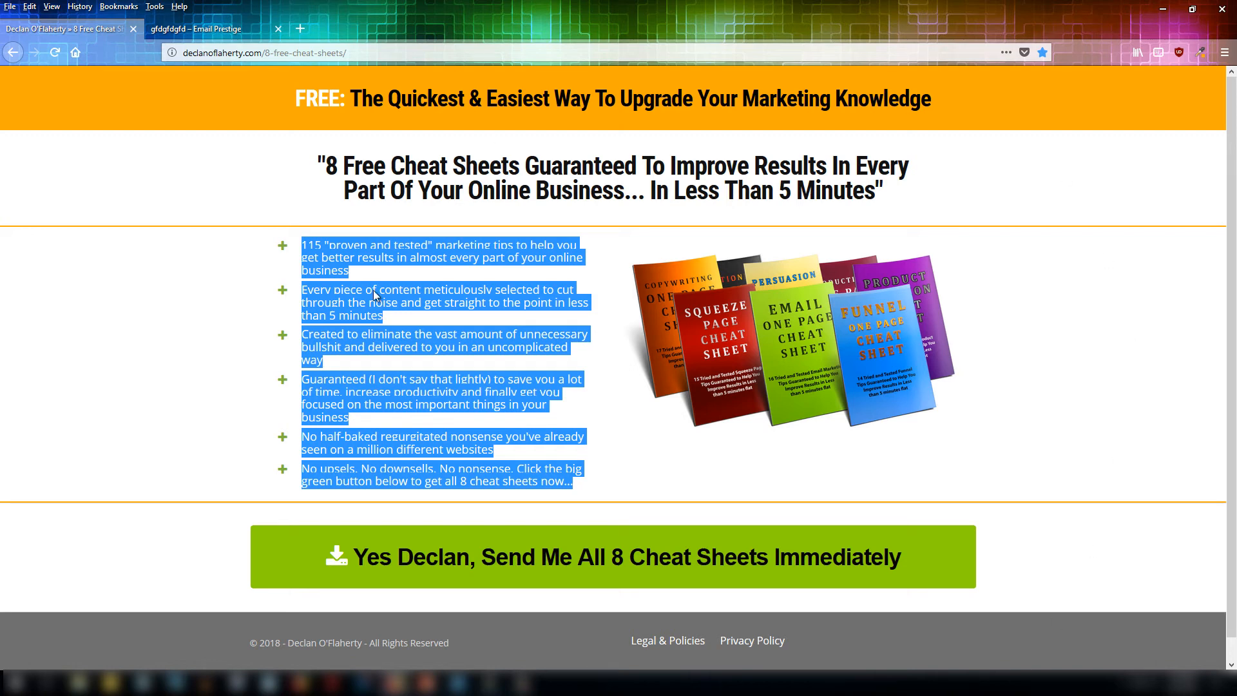
pyautogui.click(310, 258)
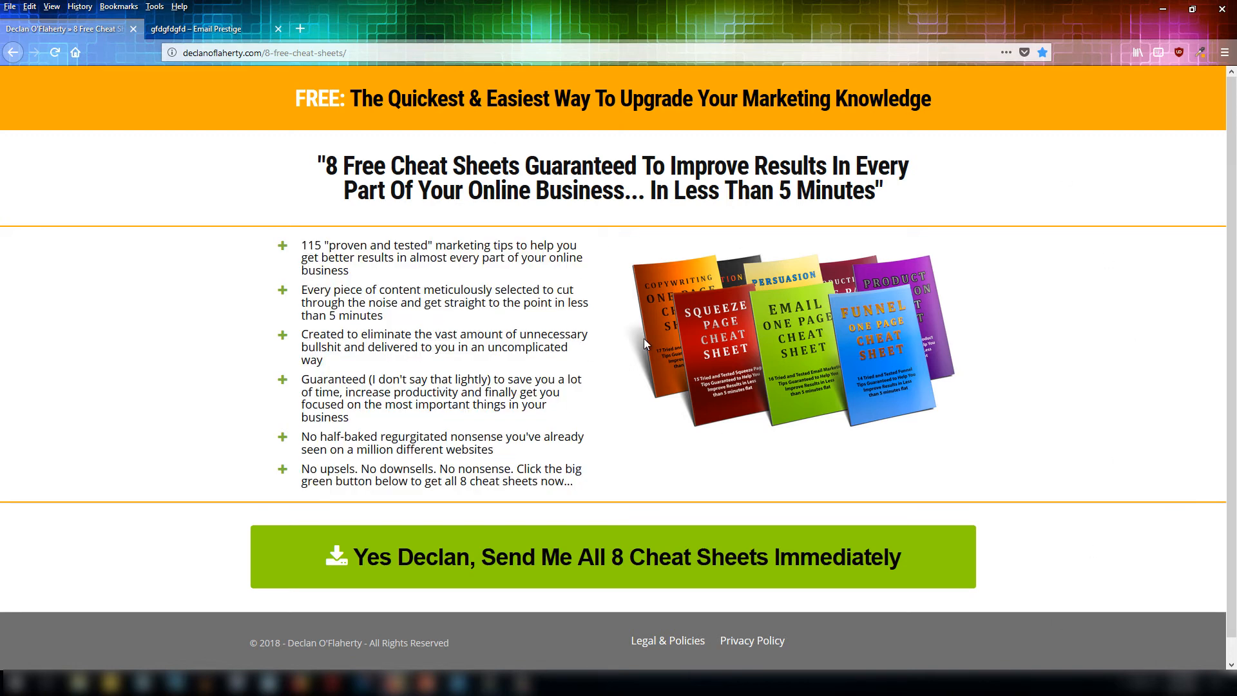
pyautogui.click(620, 575)
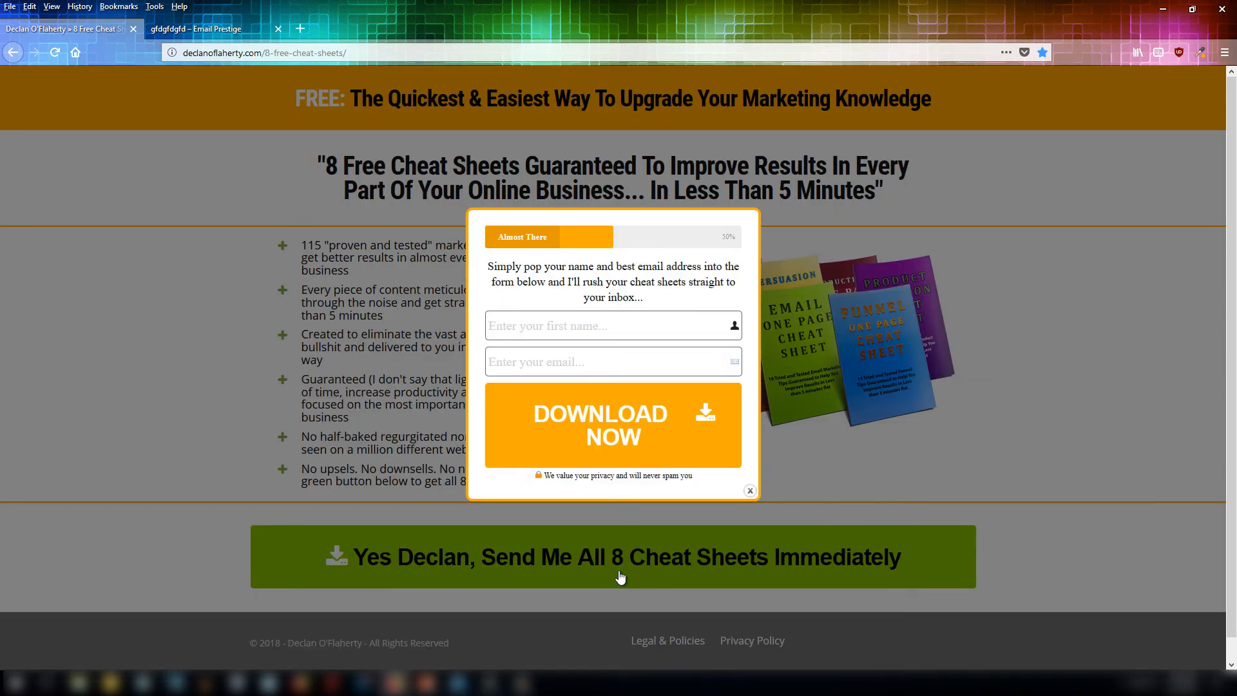
pyautogui.click(864, 320)
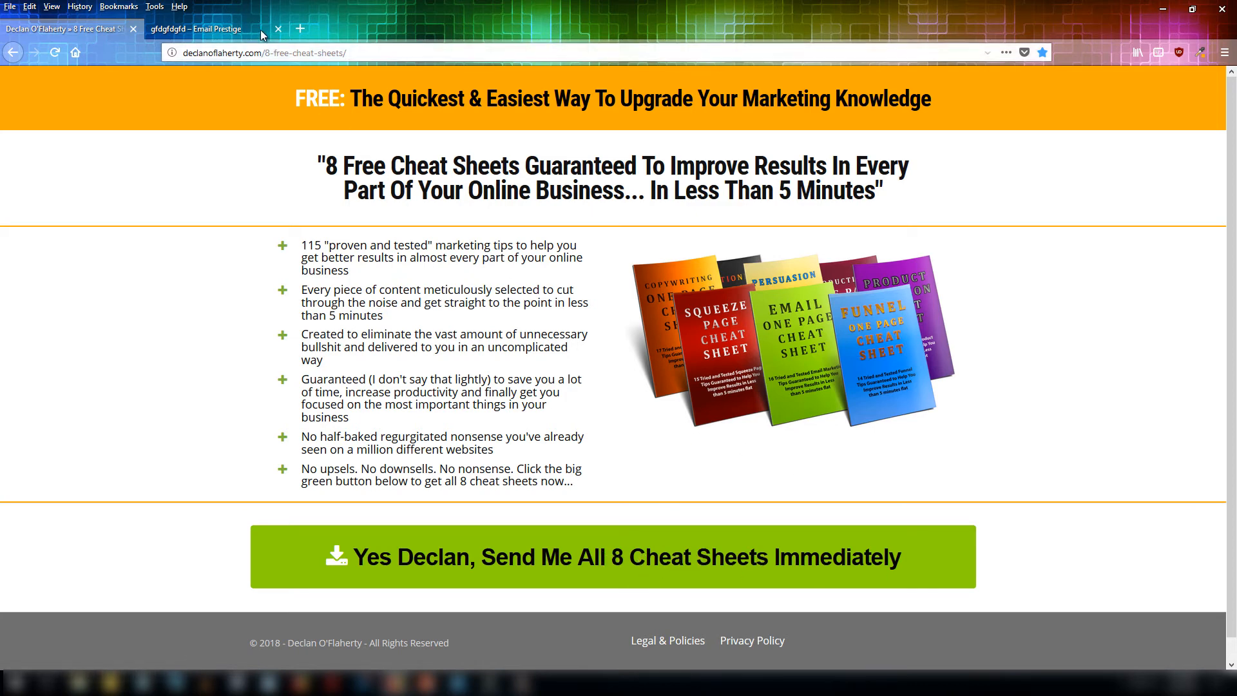
# Add a Photo module to the left column of the new row using the Cheat-Sheet-Bundle-Transparent image and save it.
pyautogui.click(235, 35)
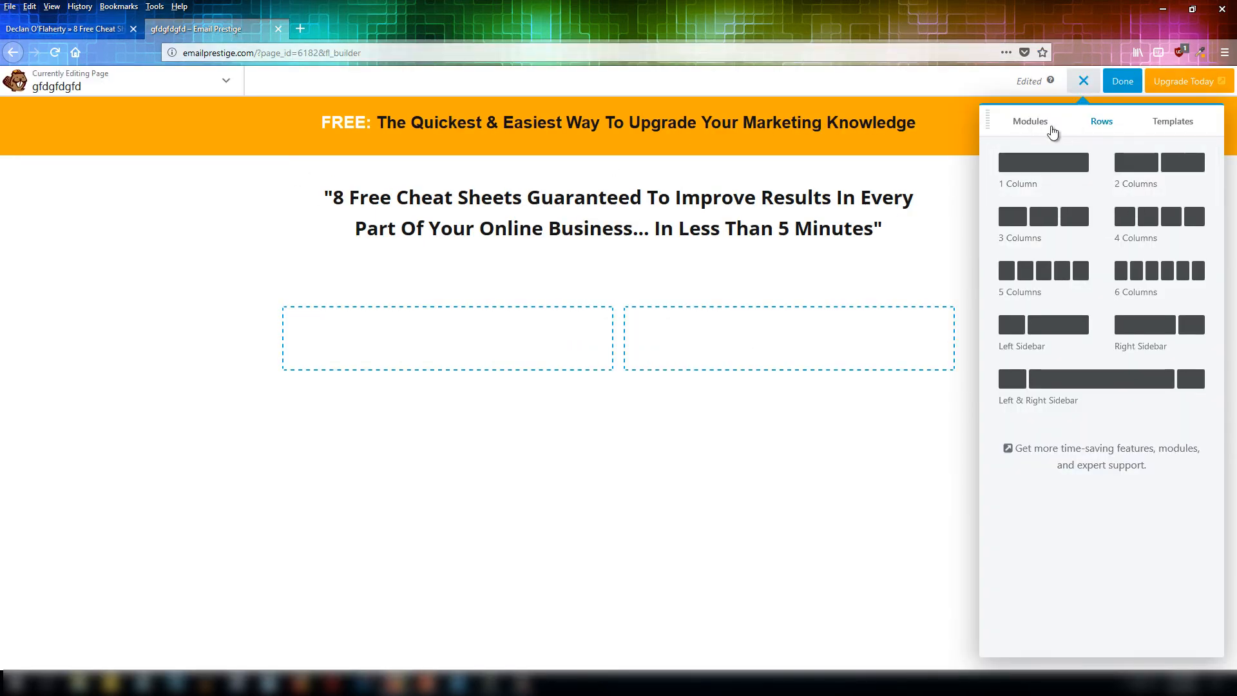
pyautogui.click(1024, 124)
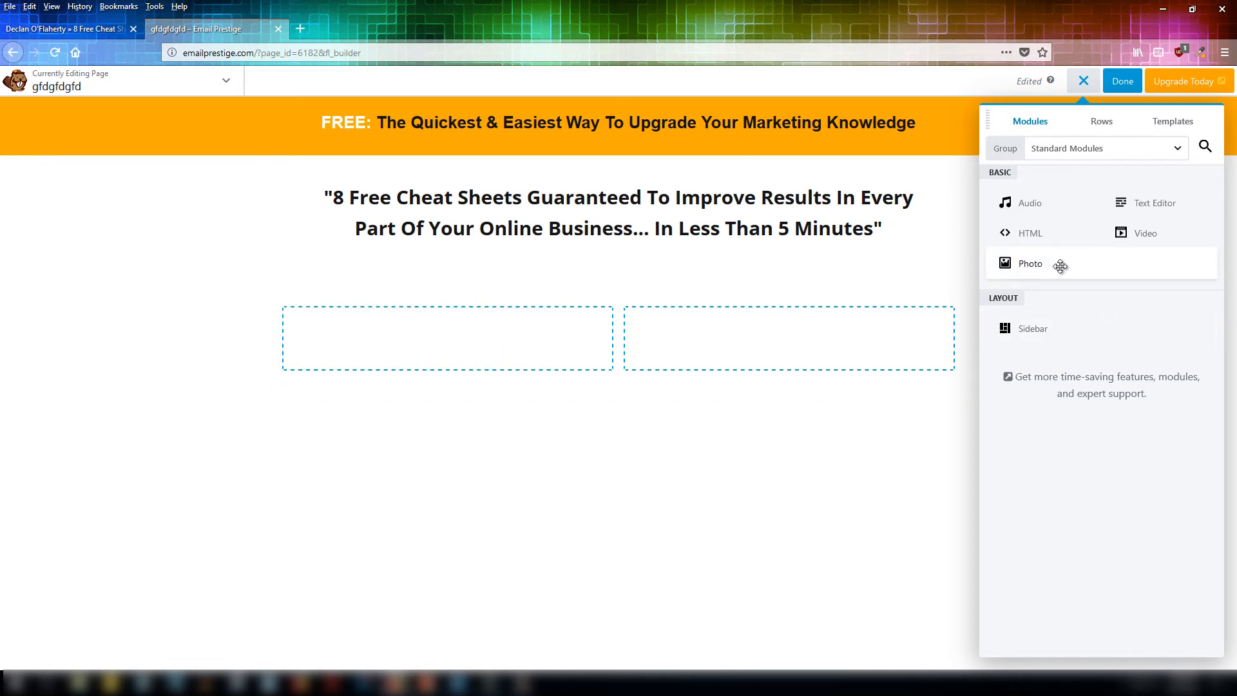
pyautogui.moveTo(1013, 276); pyautogui.dragTo(460, 522)
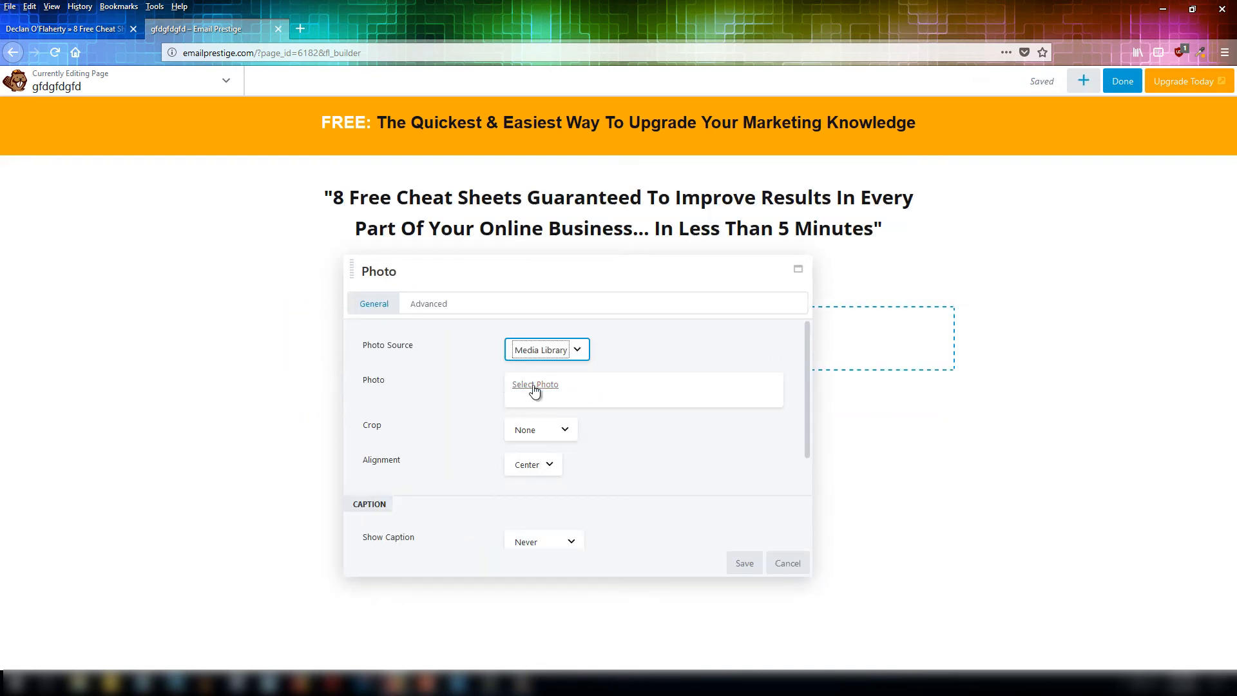
pyautogui.click(535, 391)
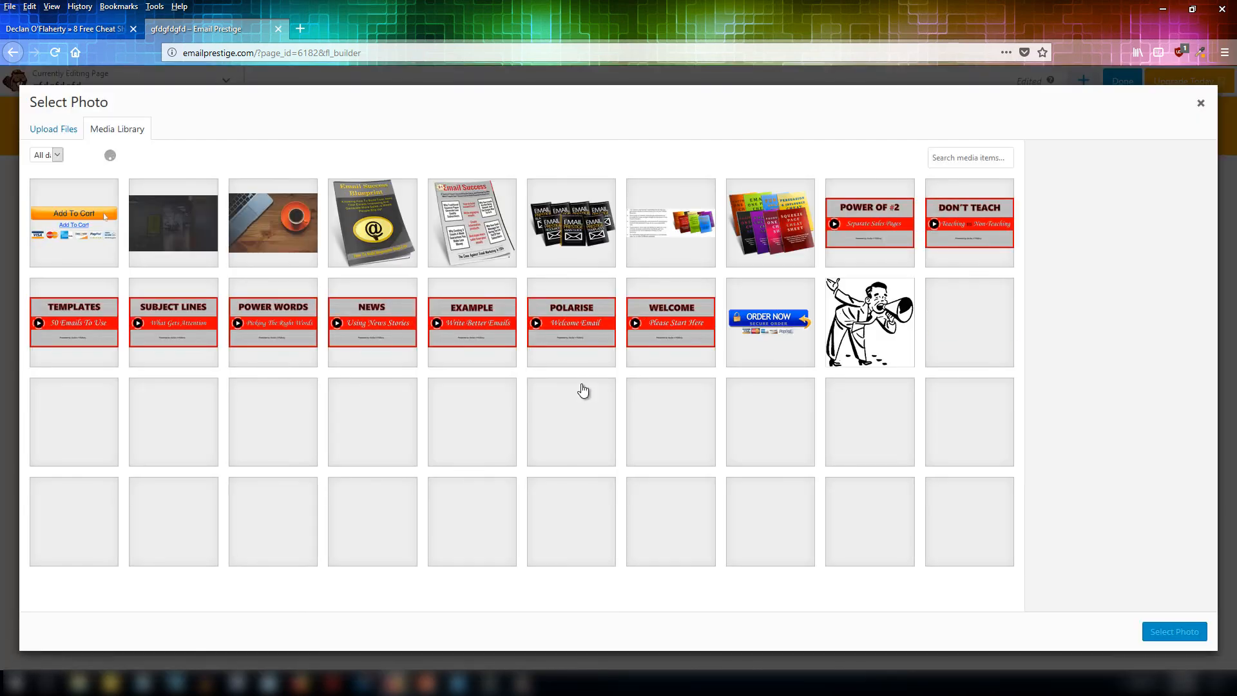
pyautogui.click(772, 216)
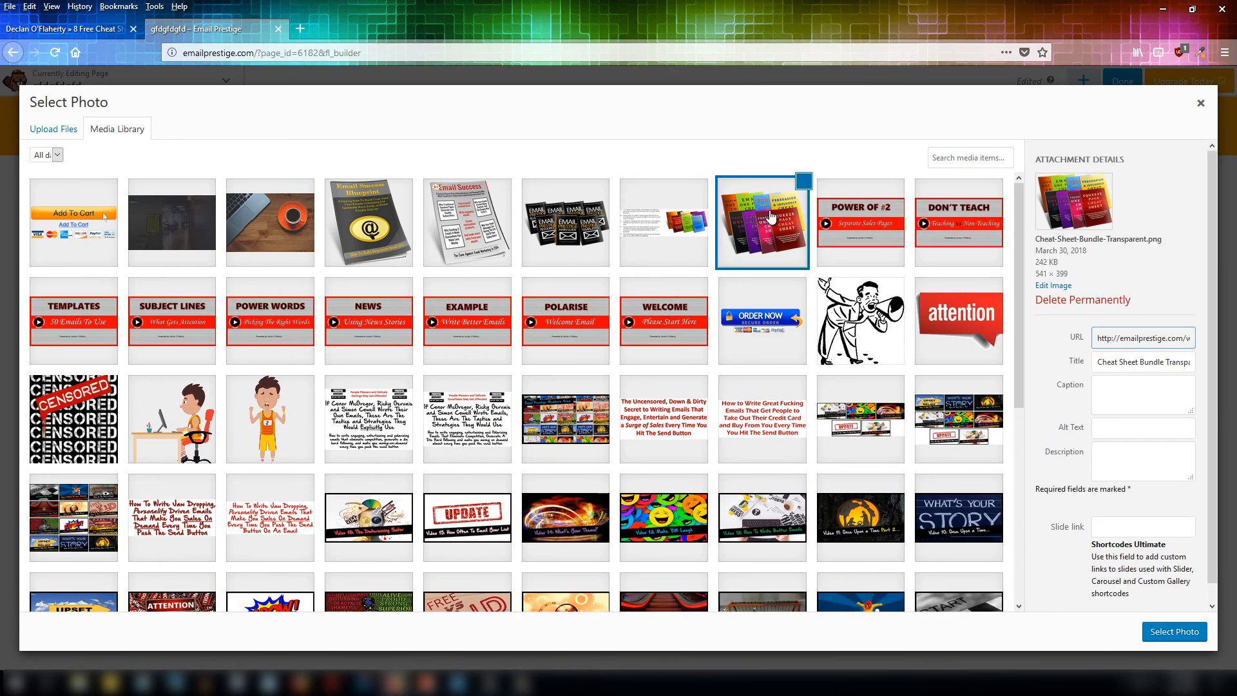
pyautogui.click(1179, 638)
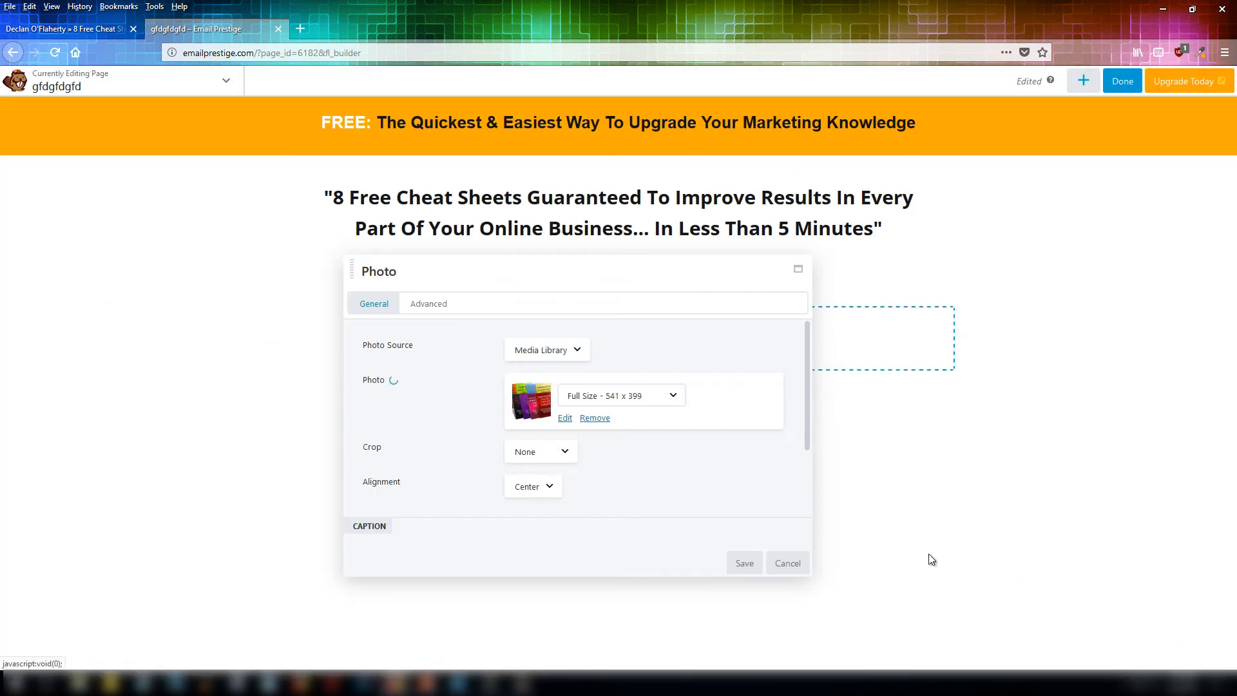
pyautogui.click(743, 563)
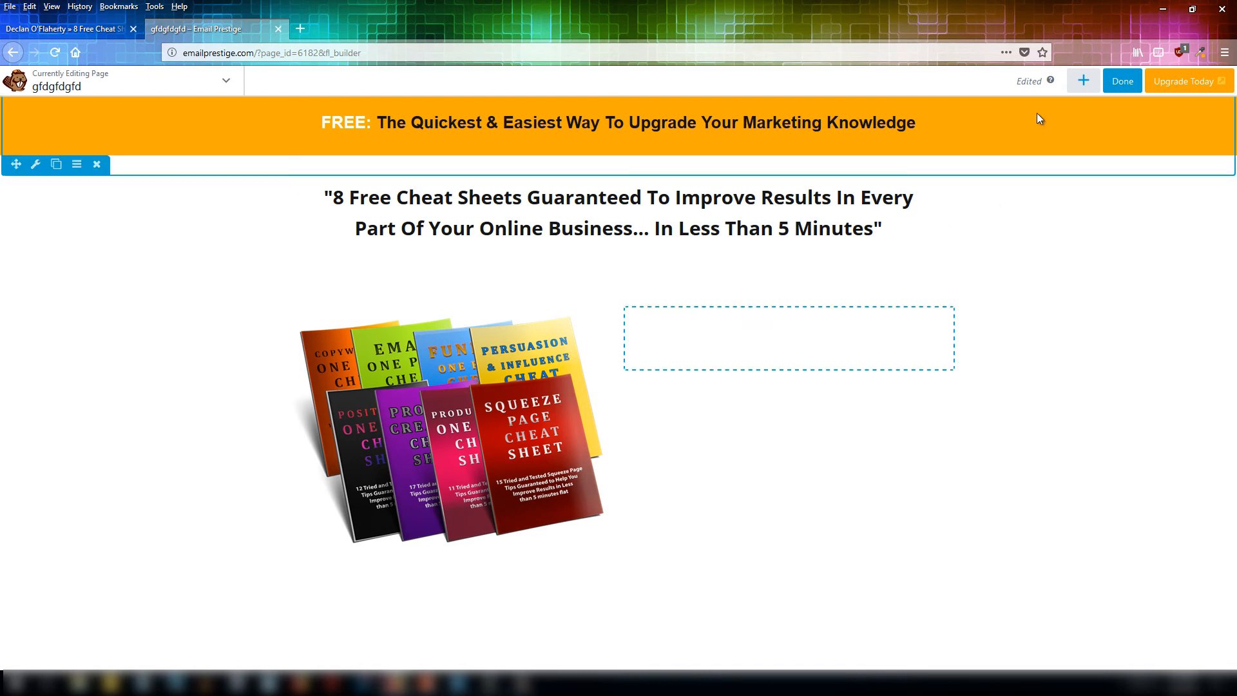
# Add an HTML module to the right column, paste the opt-in form code into it and save.
pyautogui.click(1083, 82)
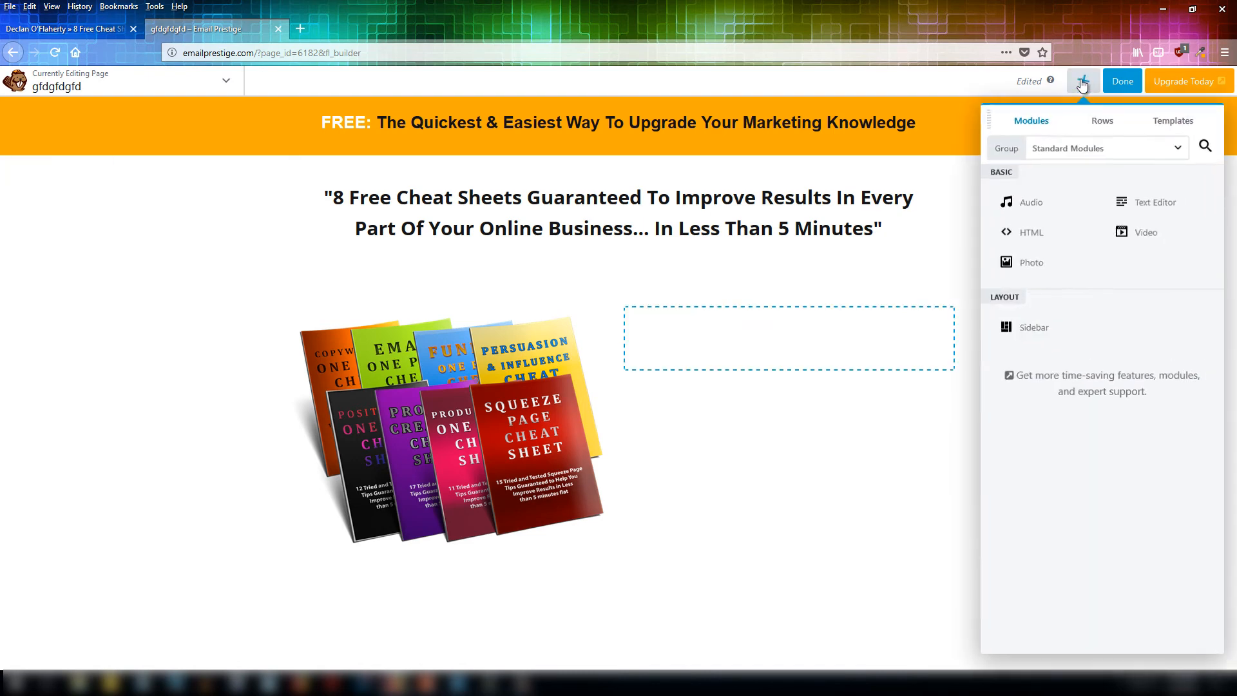
pyautogui.moveTo(1031, 230); pyautogui.dragTo(745, 511)
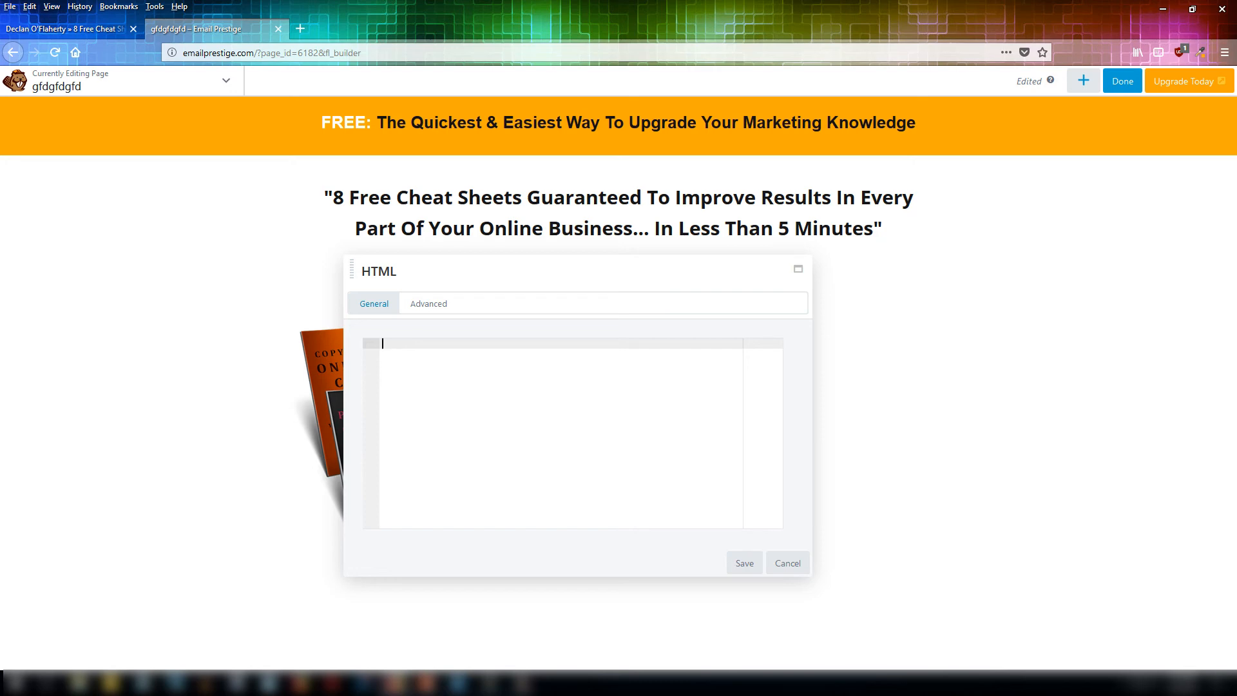
pyautogui.hotkey('ctrl', 'l')
pyautogui.press('BackSpace')
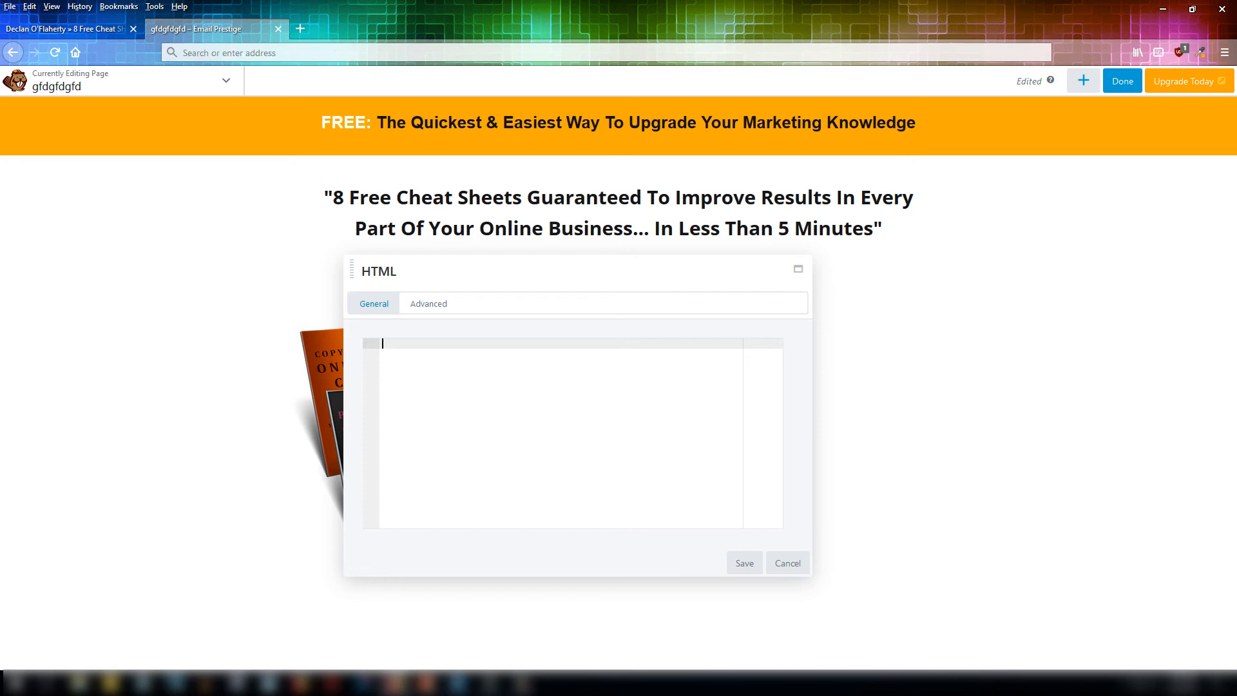
pyautogui.click(541, 469)
pyautogui.hotkey('ctrl', 'v')
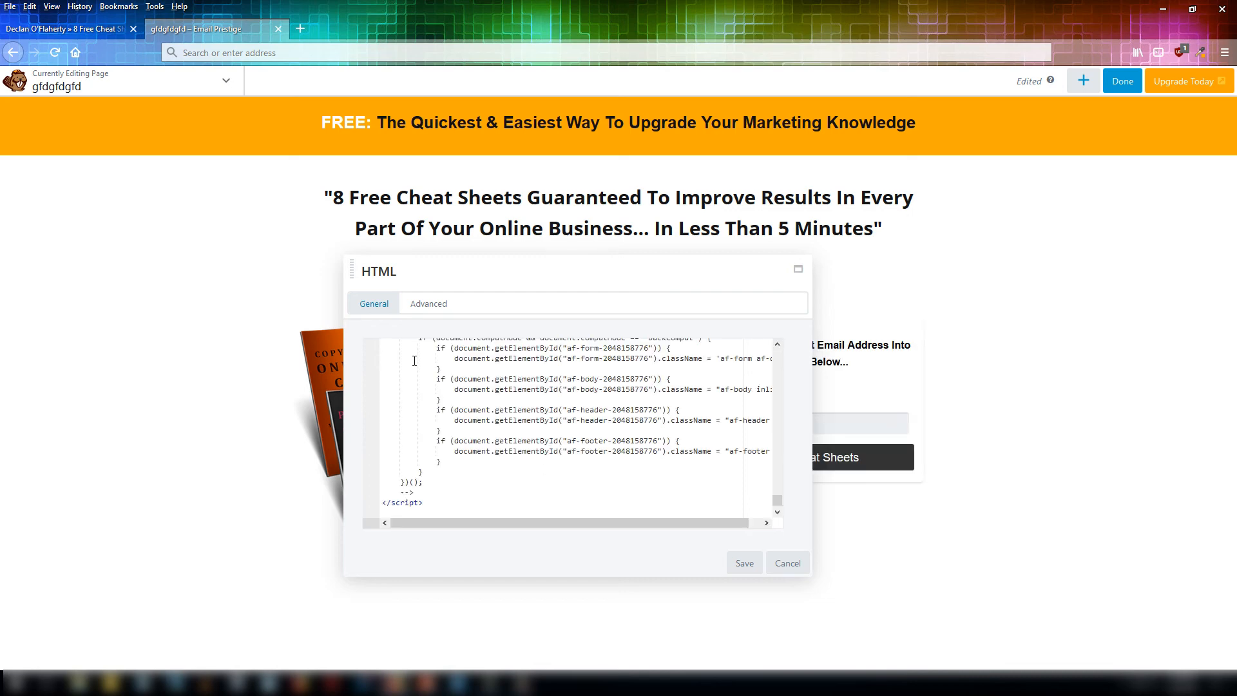
pyautogui.click(745, 565)
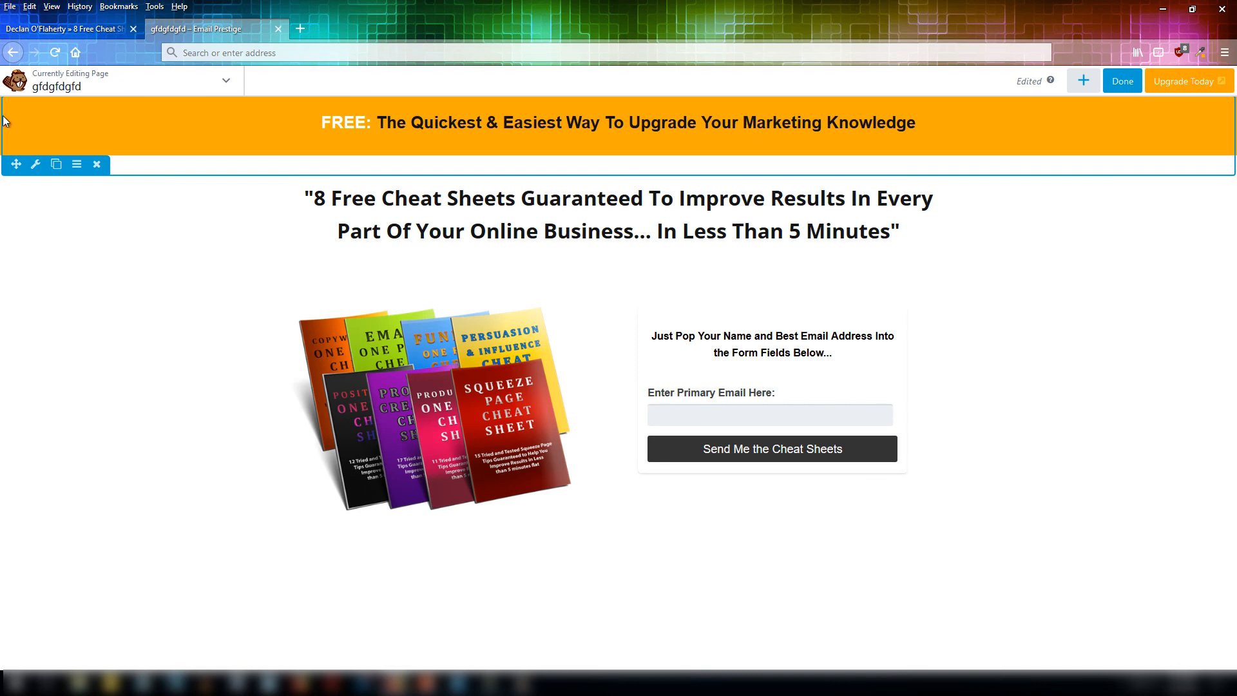
# Duplicate the orange header row and move the copy to the bottom of the page.
pyautogui.click(56, 166)
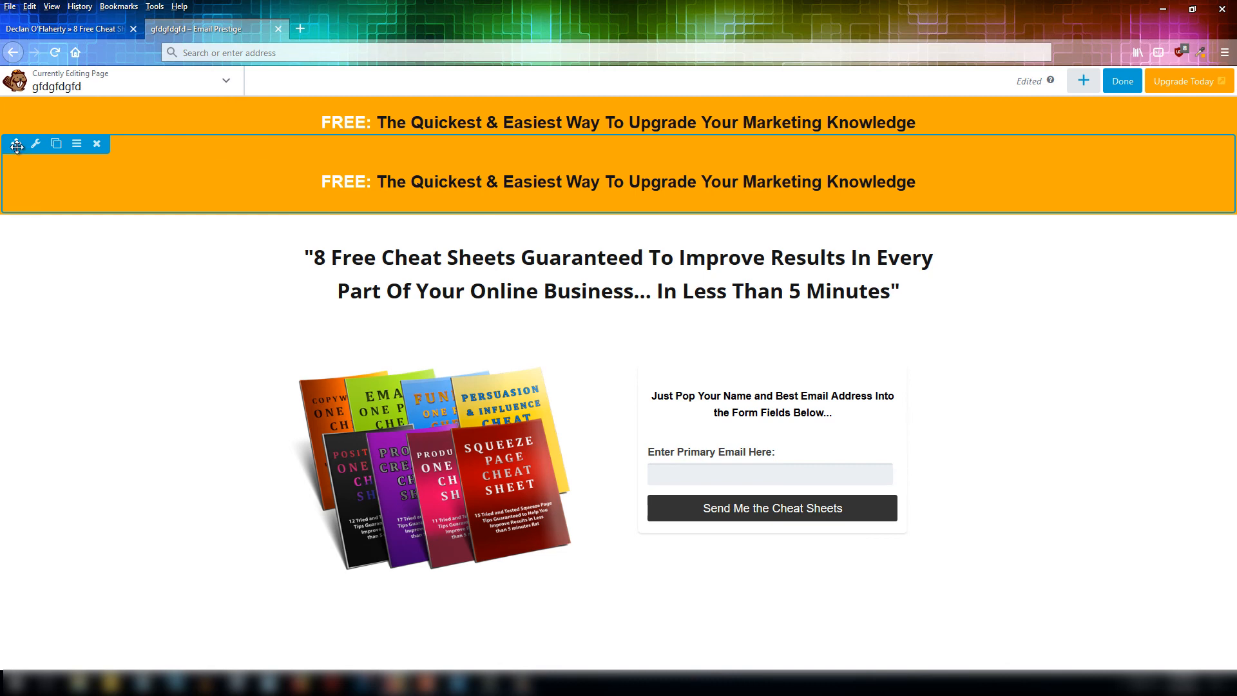
pyautogui.moveTo(16, 143); pyautogui.dragTo(49, 655)
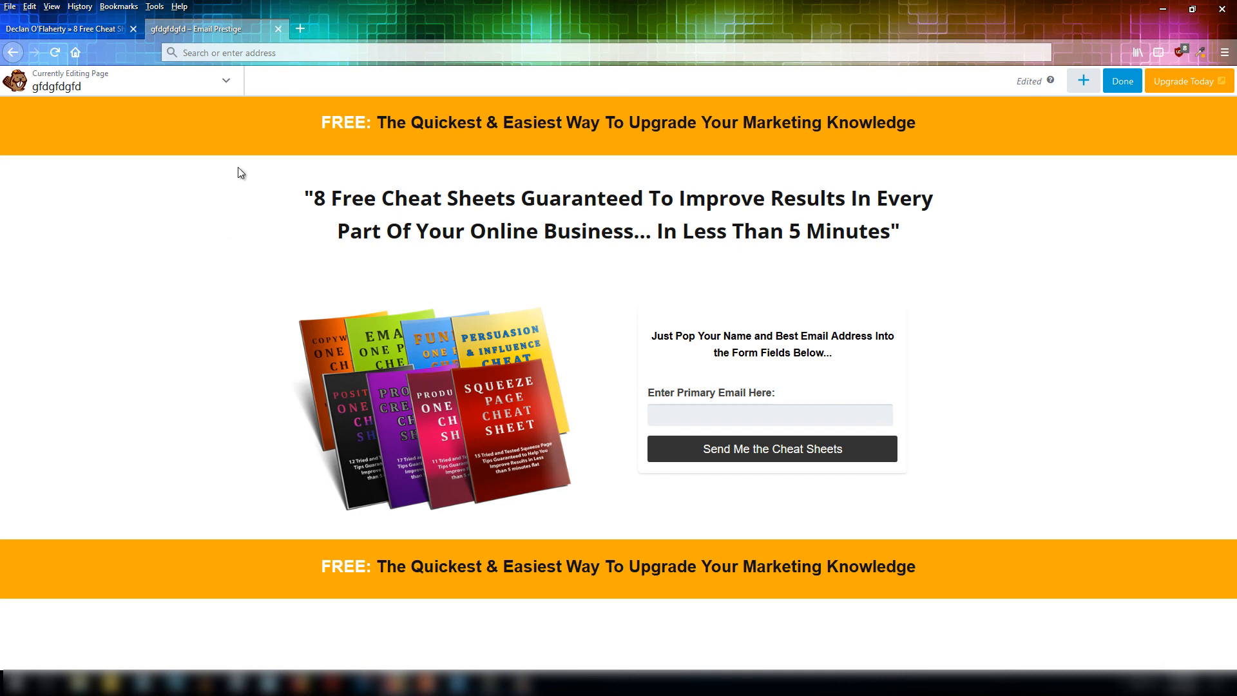
pyautogui.moveTo(94, 122)
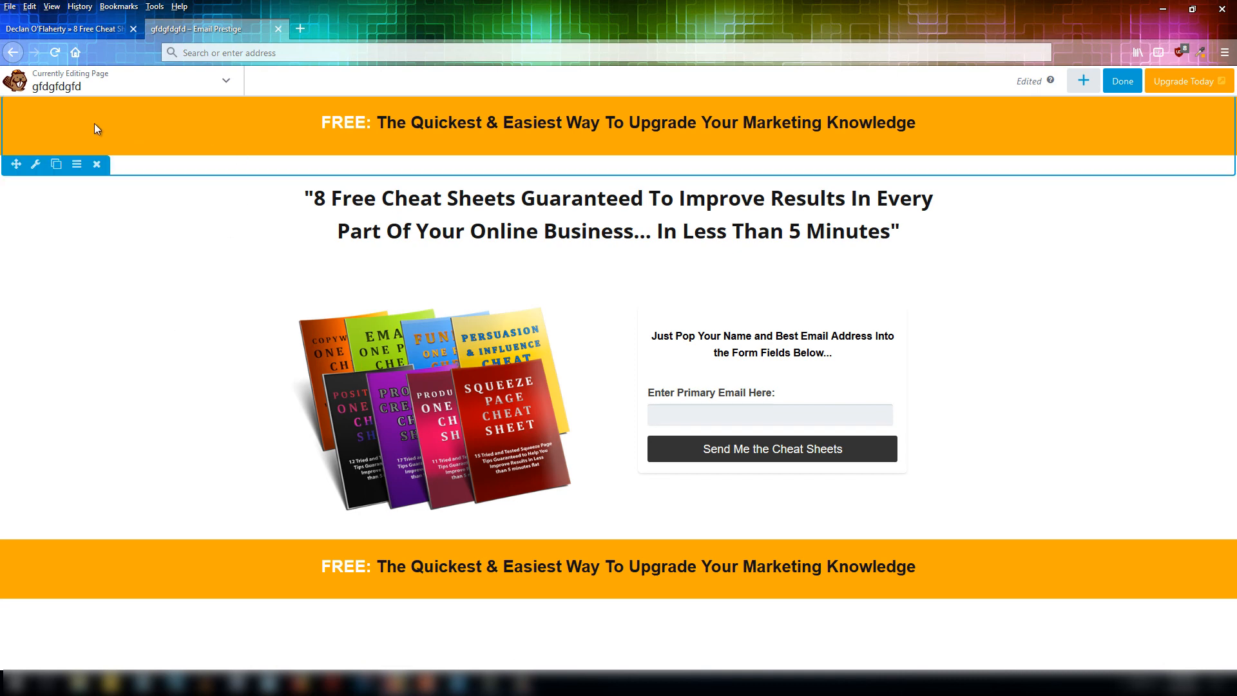
# Give the top orange header row a double black border, 5px on its top and bottom edges, and save.
pyautogui.click(36, 165)
pyautogui.scroll(-10, 537, 380)
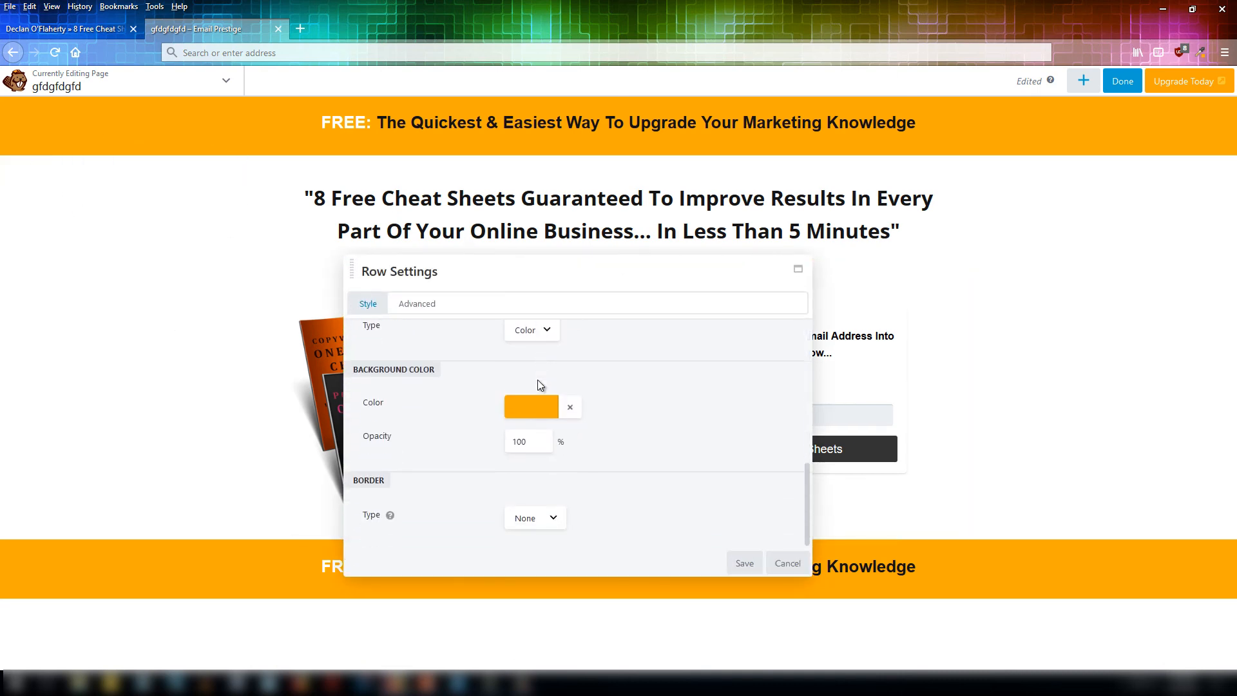
pyautogui.click(553, 523)
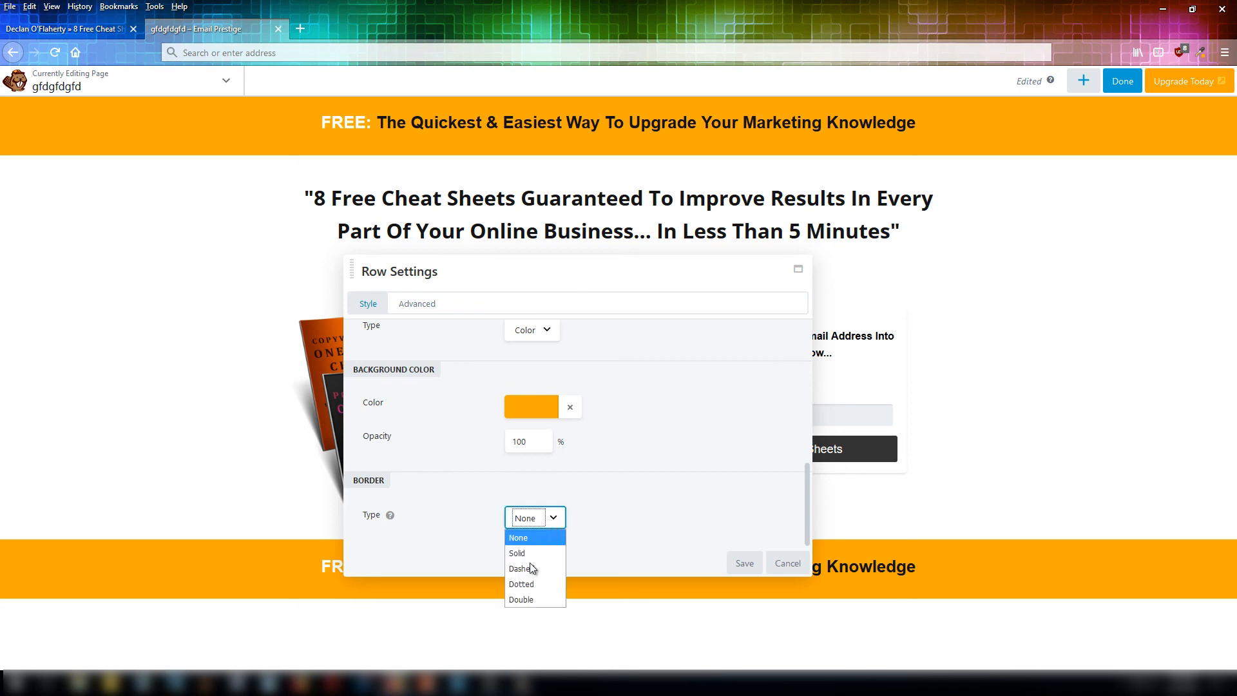
pyautogui.click(528, 596)
pyautogui.scroll(-3, 562, 494)
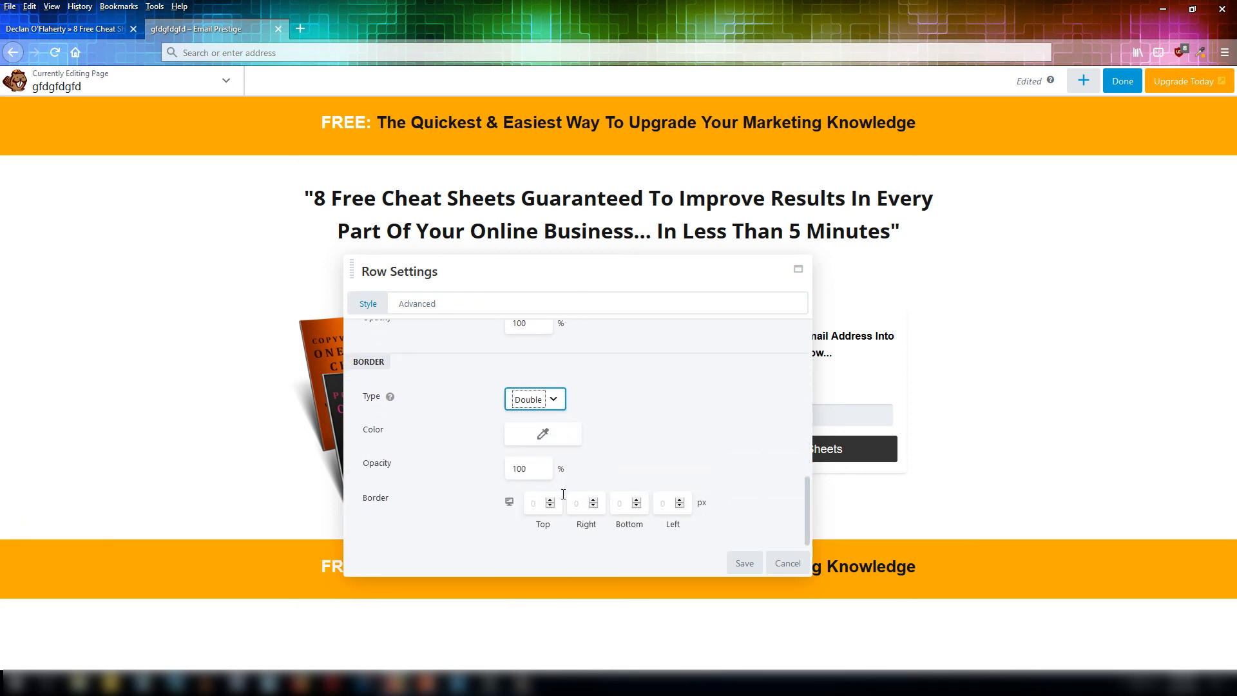
pyautogui.click(541, 431)
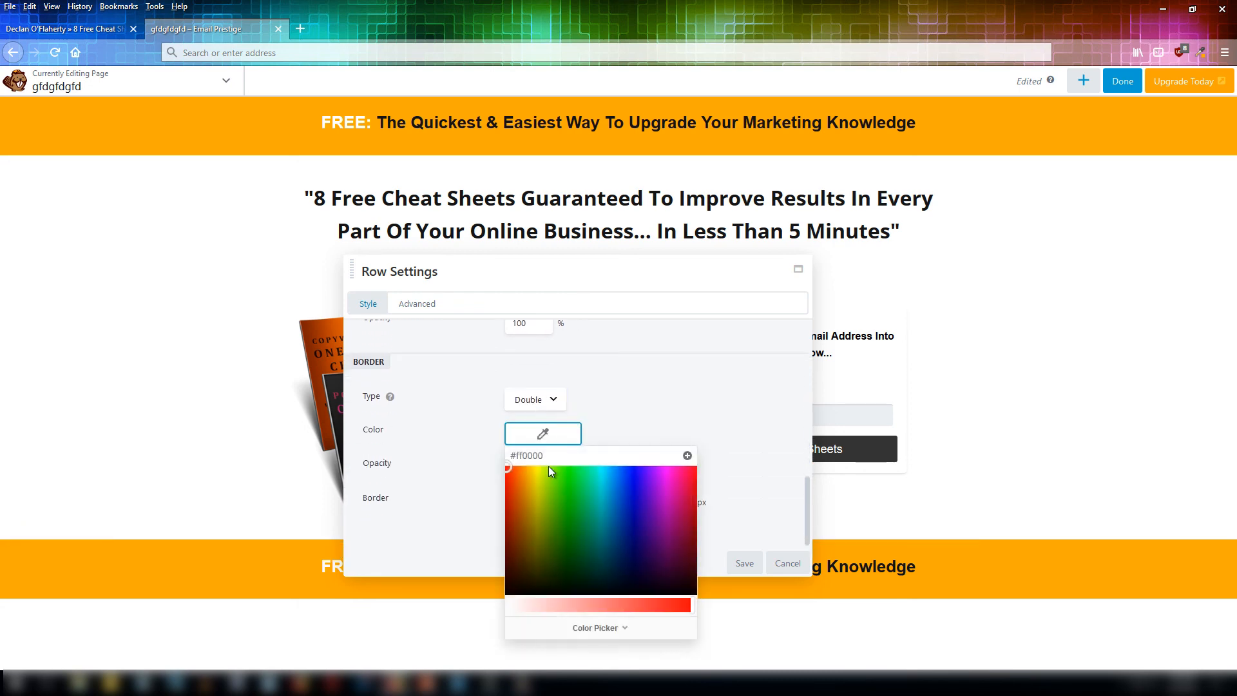
pyautogui.moveTo(527, 587); pyautogui.dragTo(524, 609)
pyautogui.click(636, 391)
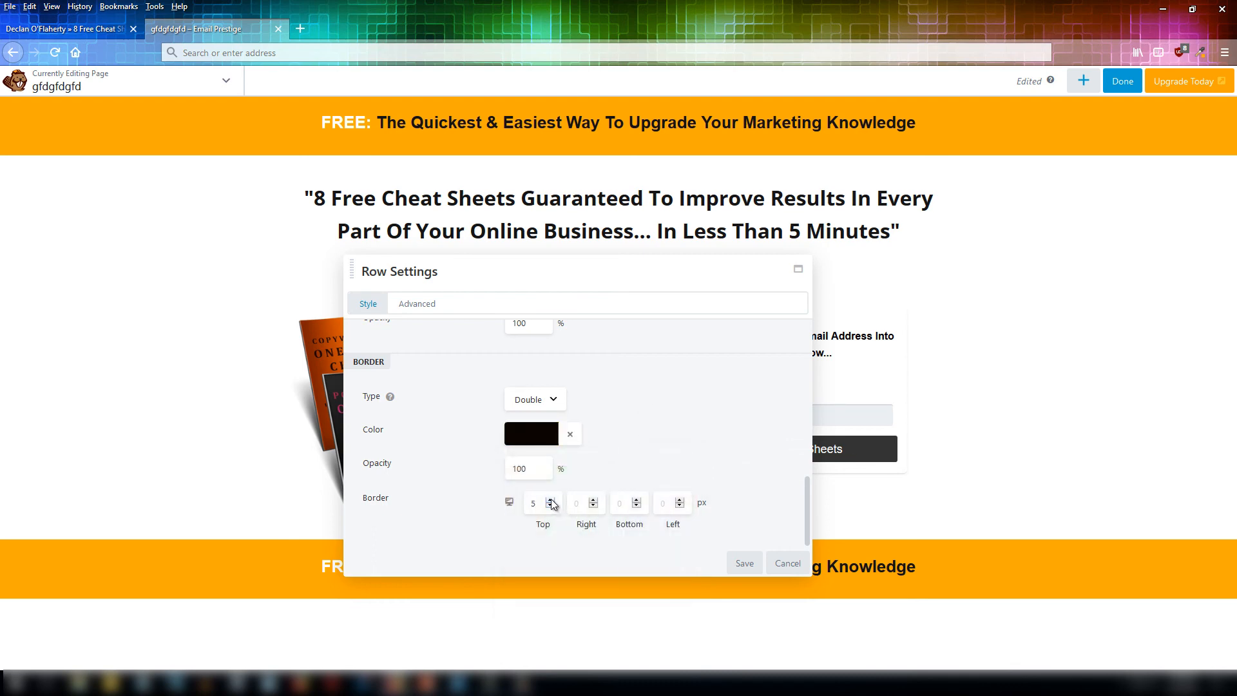
pyautogui.click(636, 500)
pyautogui.click(636, 500)
pyautogui.click(743, 563)
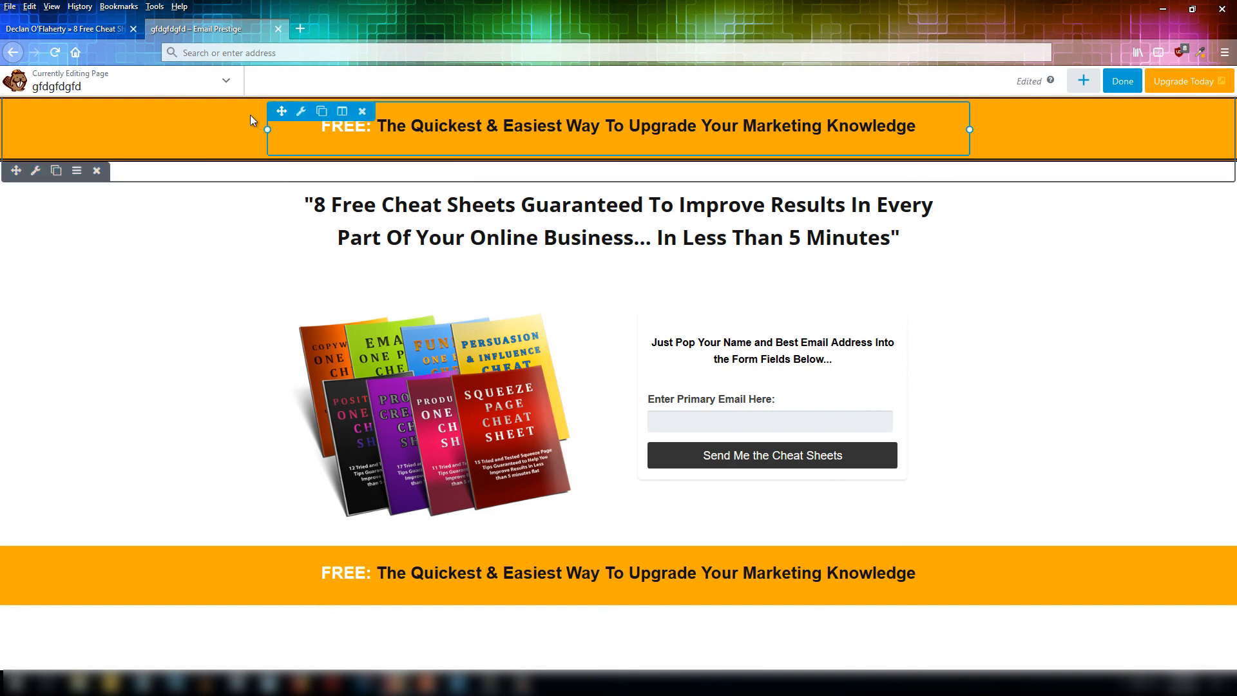
# Apply the same double black top and bottom border to the bottom orange row and save.
pyautogui.moveTo(210, 563)
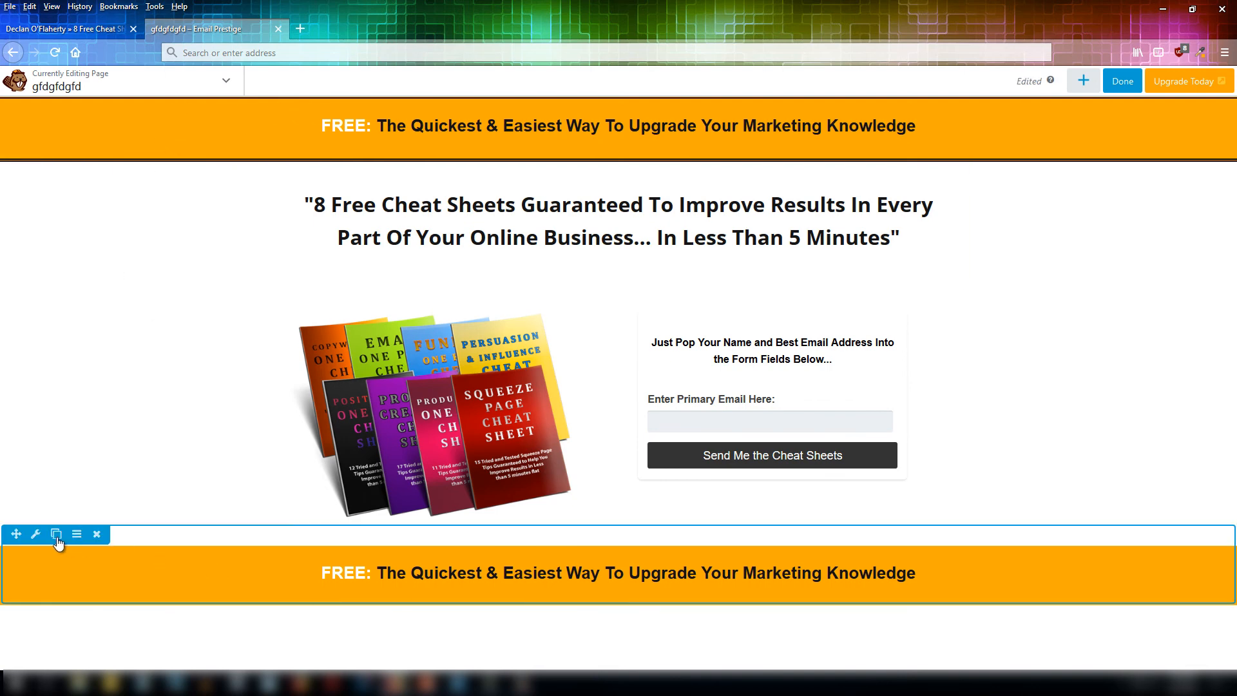
pyautogui.click(36, 537)
pyautogui.scroll(-5, 543, 386)
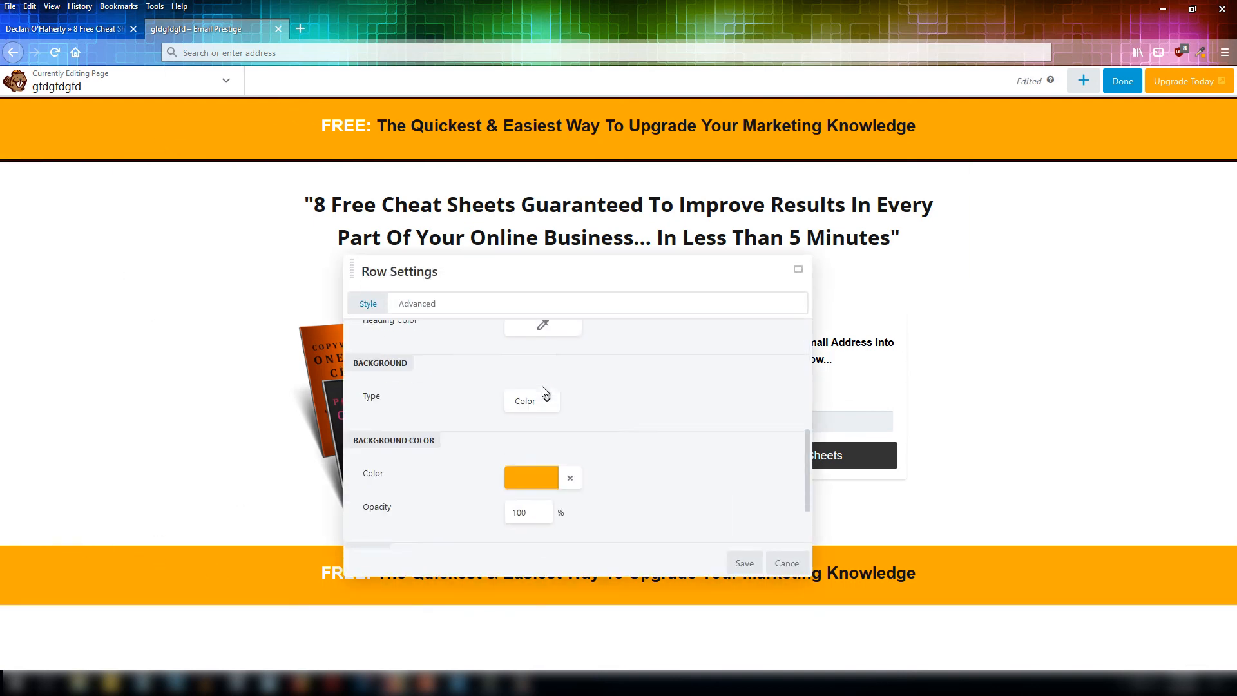
pyautogui.scroll(-3, 542, 402)
pyautogui.click(745, 563)
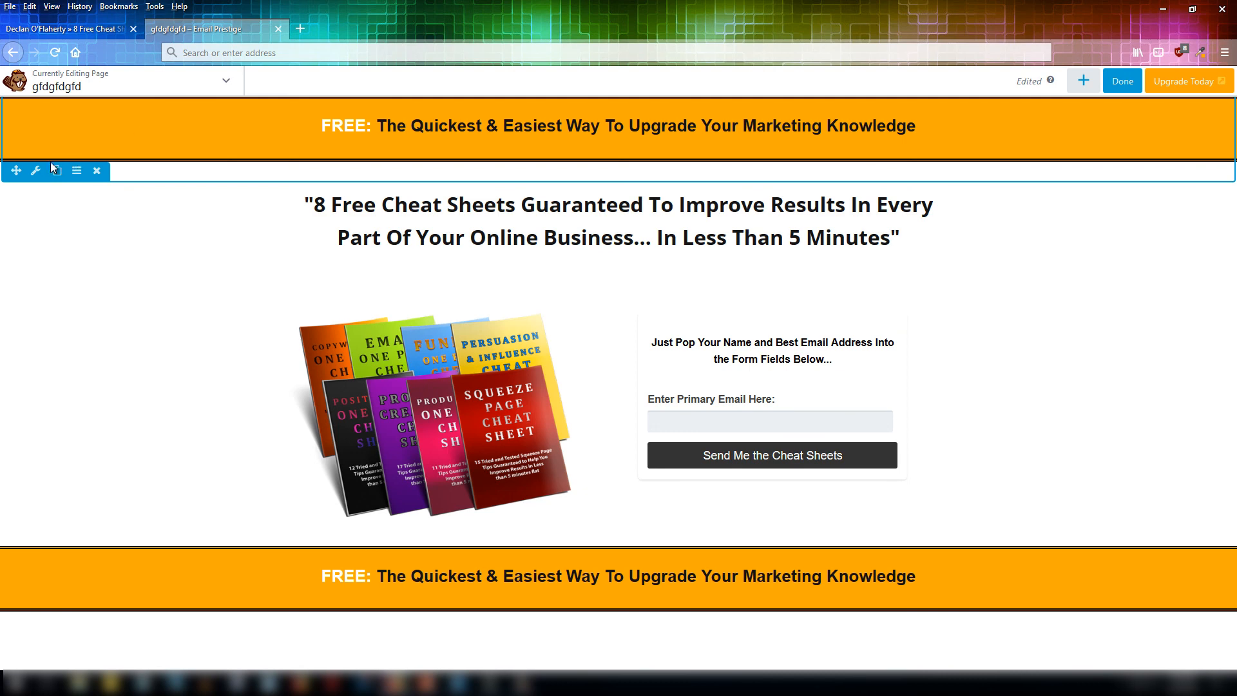
# Set the top header row's top margin to 21px and save the row settings.
pyautogui.click(36, 170)
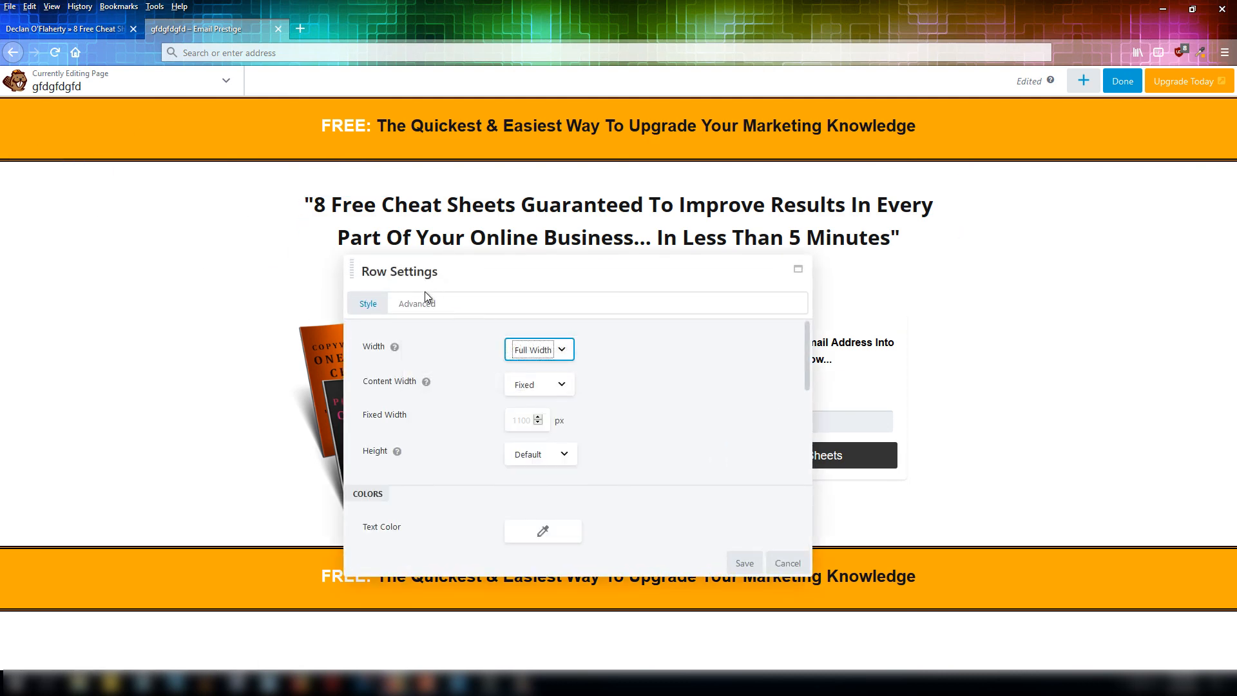
pyautogui.click(420, 303)
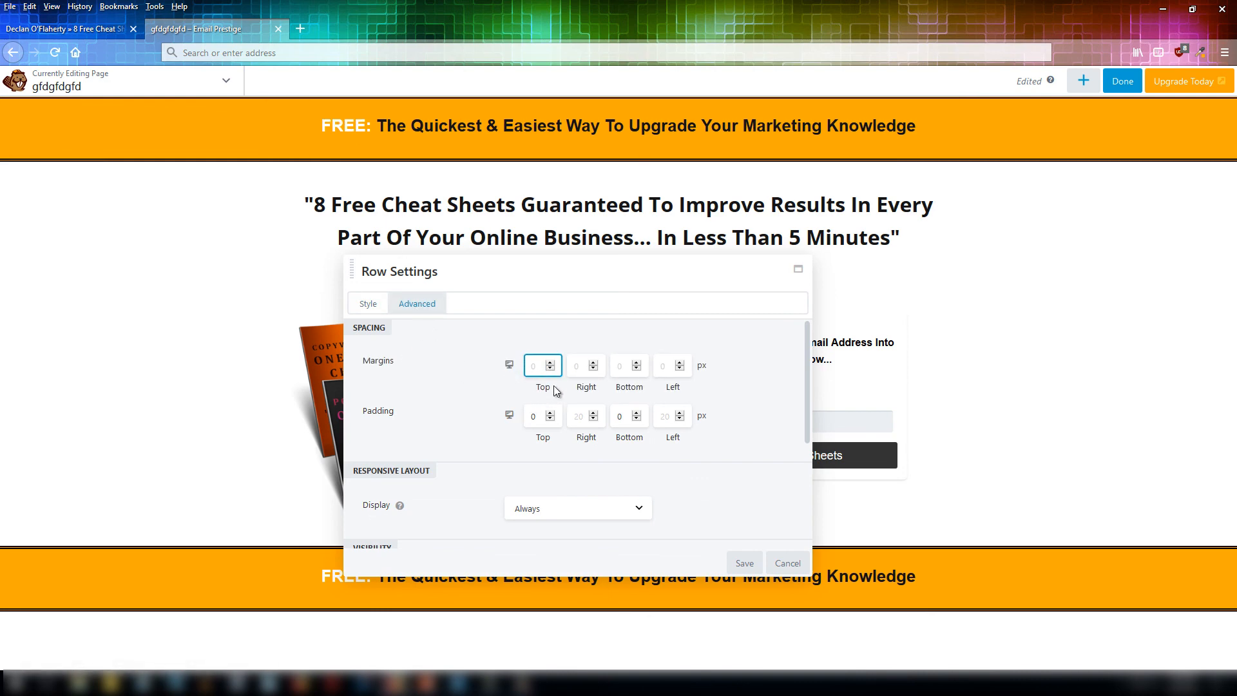
pyautogui.write('21')
pyautogui.click(744, 562)
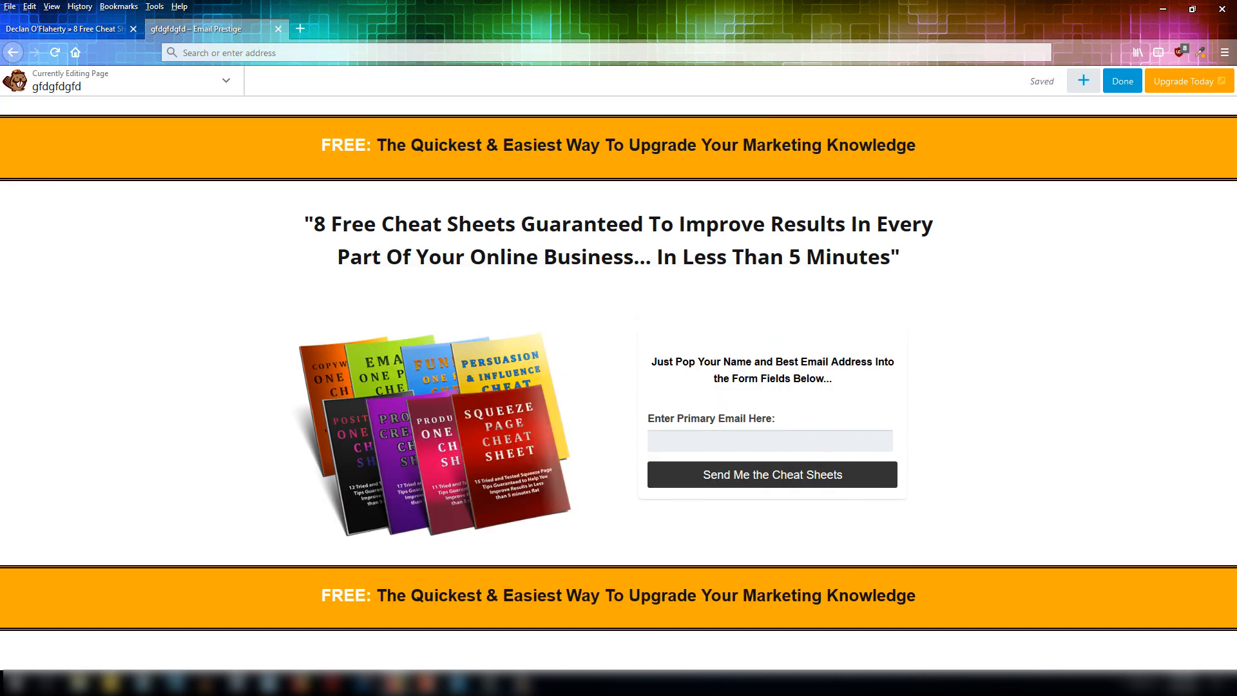